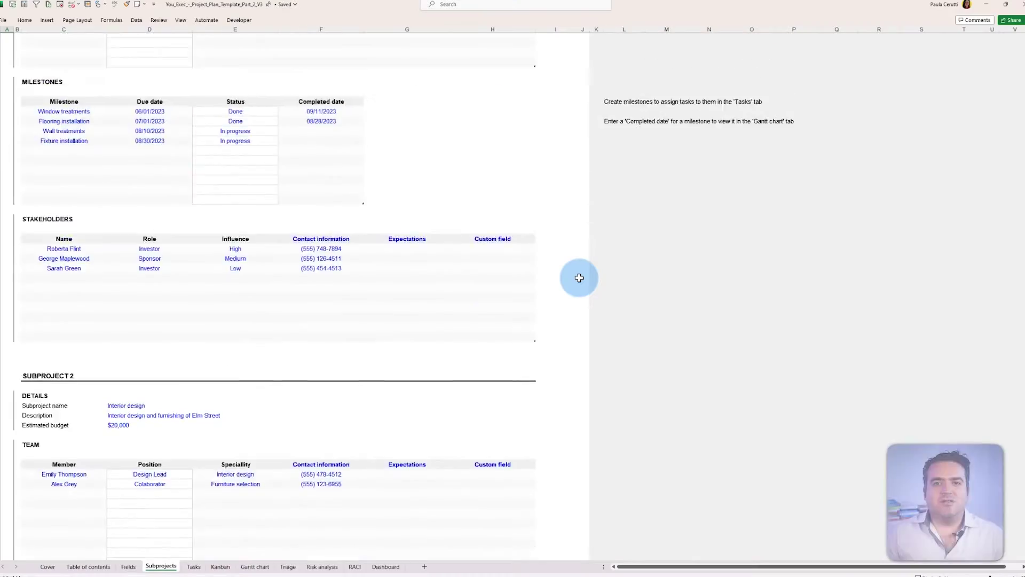
Step: Scroll back up to the top of the Dashboard sheet
{"action": "scroll", "coordinate": [540, 306], "scroll_direction": "up", "scroll_amount": 10}
Step: Look at the Tasks sheet, then scroll through the Kanban board
{"action": "left_click", "coordinate": [194, 566]}
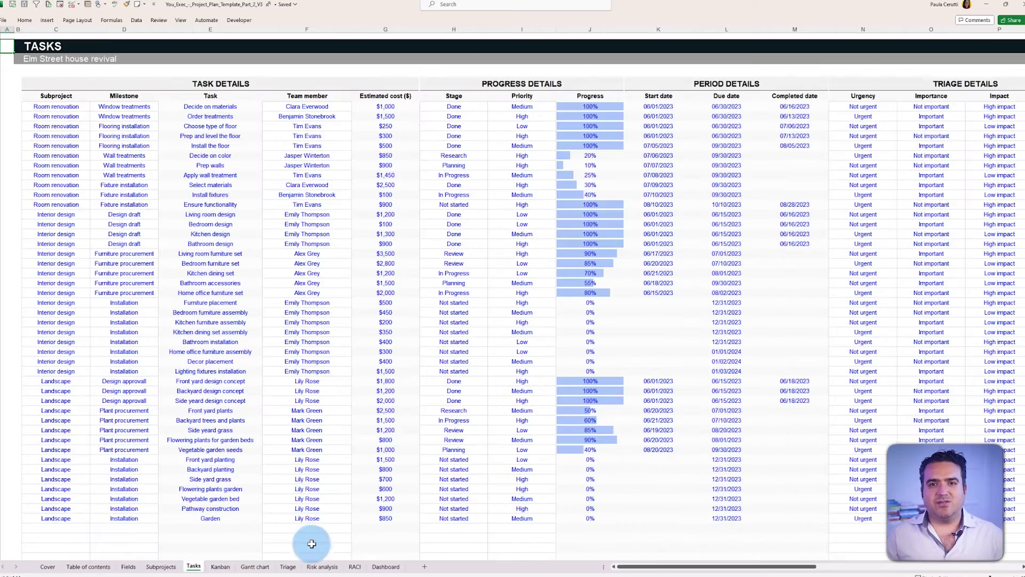
{"action": "mouse_move", "coordinate": [641, 565]}
{"action": "left_mouse_down"}
{"action": "mouse_move", "coordinate": [715, 570]}
{"action": "mouse_move", "coordinate": [640, 566]}
{"action": "left_mouse_up"}
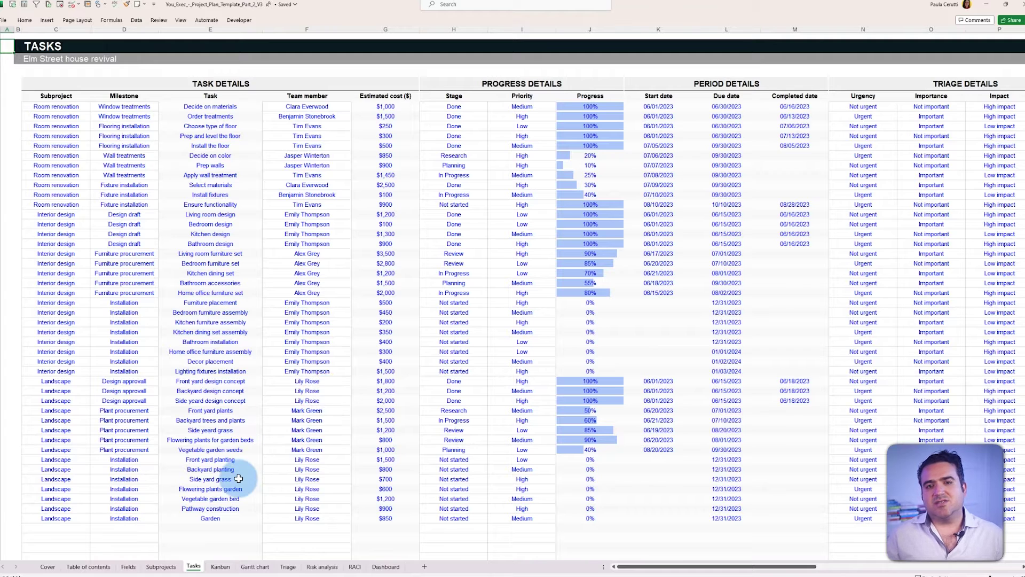
{"action": "left_click", "coordinate": [220, 566]}
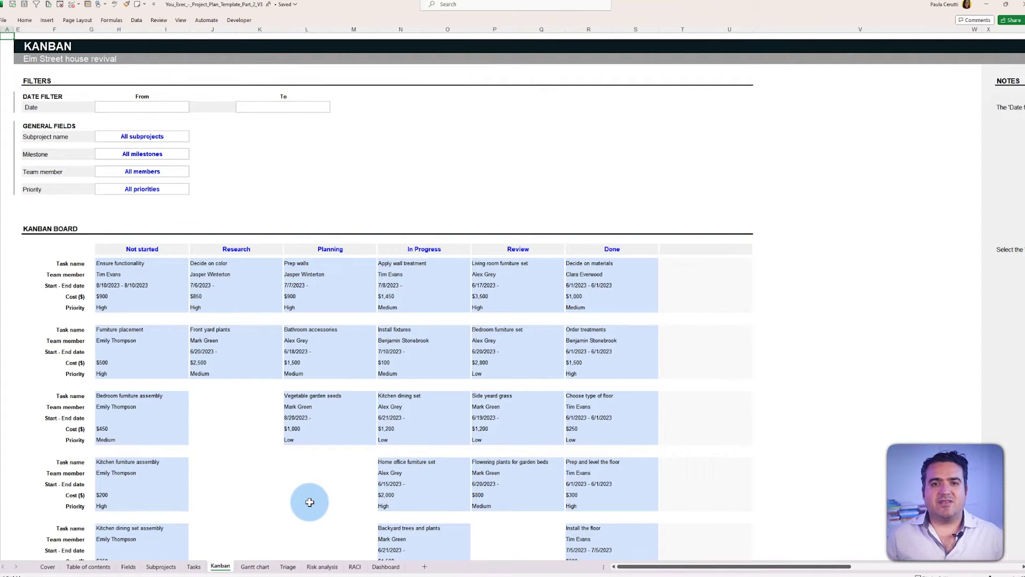
{"action": "scroll", "coordinate": [310, 501], "scroll_direction": "down", "scroll_amount": 1}
{"action": "scroll", "coordinate": [309, 502], "scroll_direction": "up", "scroll_amount": 1}
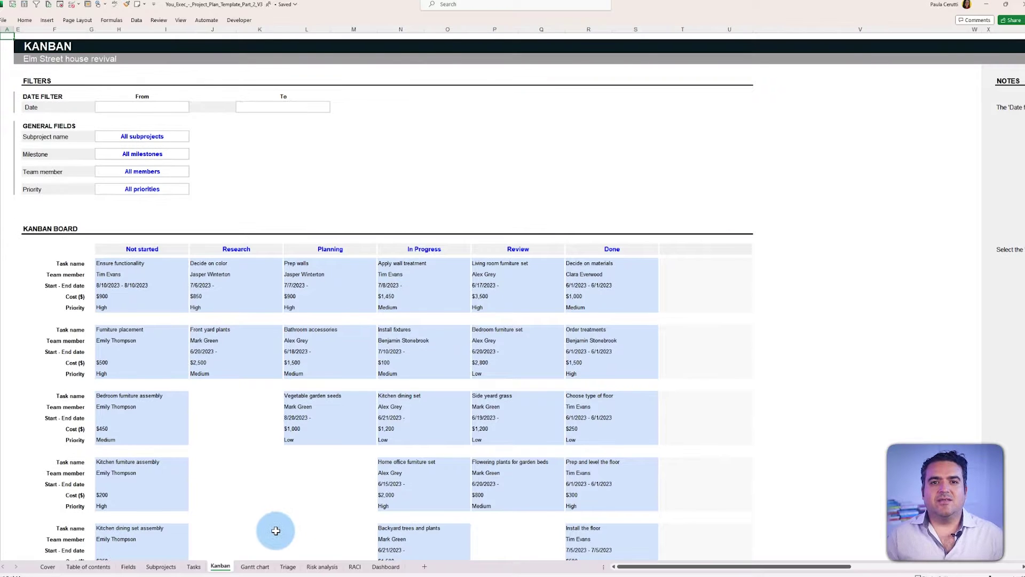
Step: Scroll through the Gantt chart sheet
{"action": "left_click", "coordinate": [255, 566]}
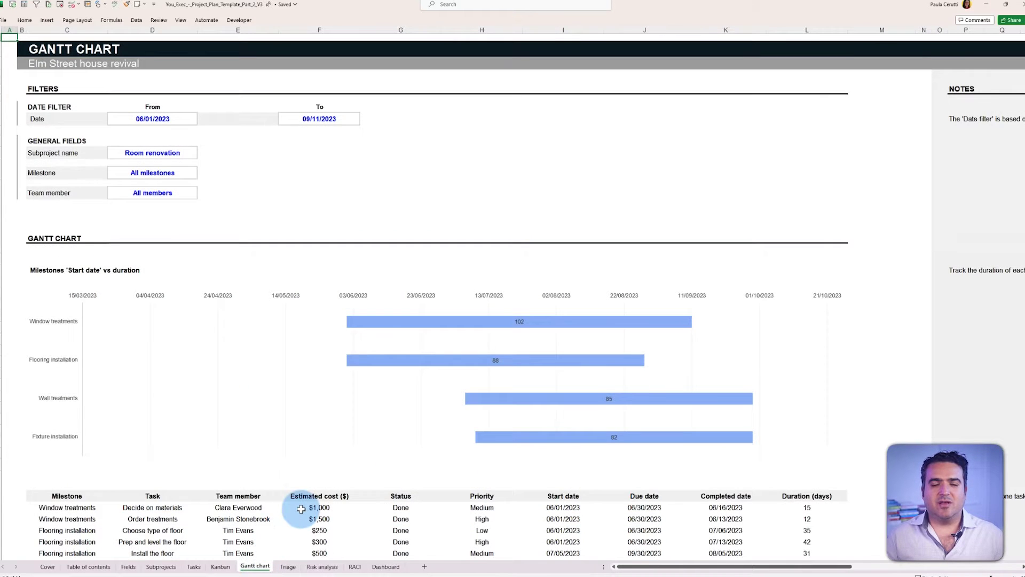
{"action": "scroll", "coordinate": [299, 508], "scroll_direction": "down", "scroll_amount": 2}
{"action": "scroll", "coordinate": [300, 508], "scroll_direction": "down", "scroll_amount": 2}
{"action": "scroll", "coordinate": [298, 509], "scroll_direction": "up", "scroll_amount": 4}
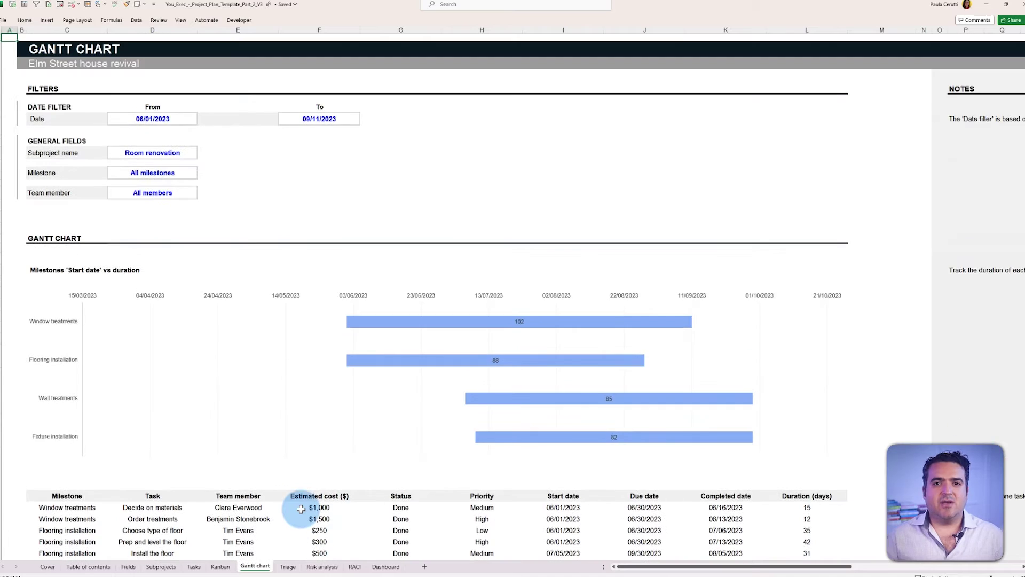
Step: Scroll through the Triage sheet's impact-versus-effort quadrants and Eisenhower matrix
{"action": "left_click", "coordinate": [287, 567]}
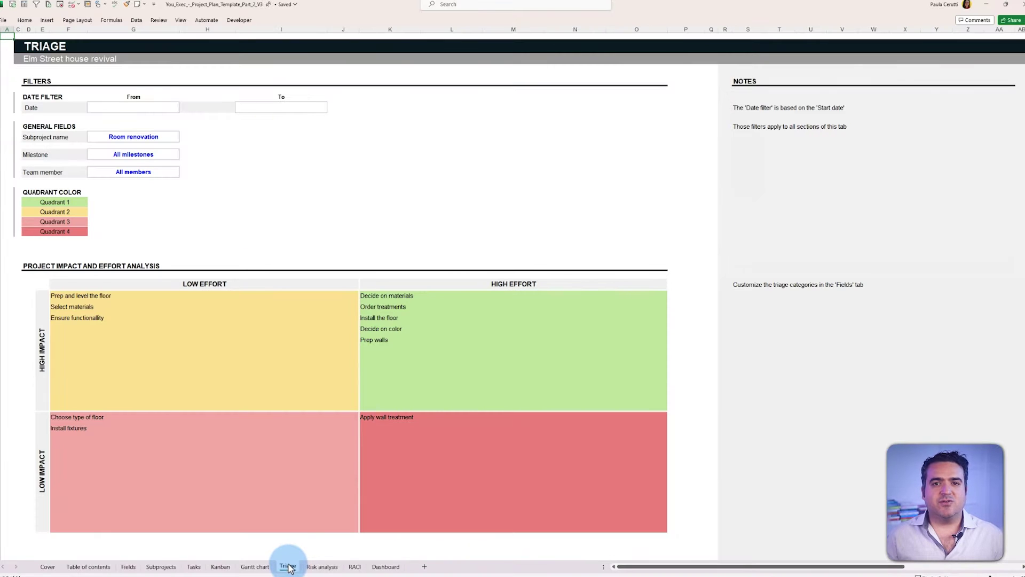
{"action": "scroll", "coordinate": [311, 513], "scroll_direction": "down", "scroll_amount": 3}
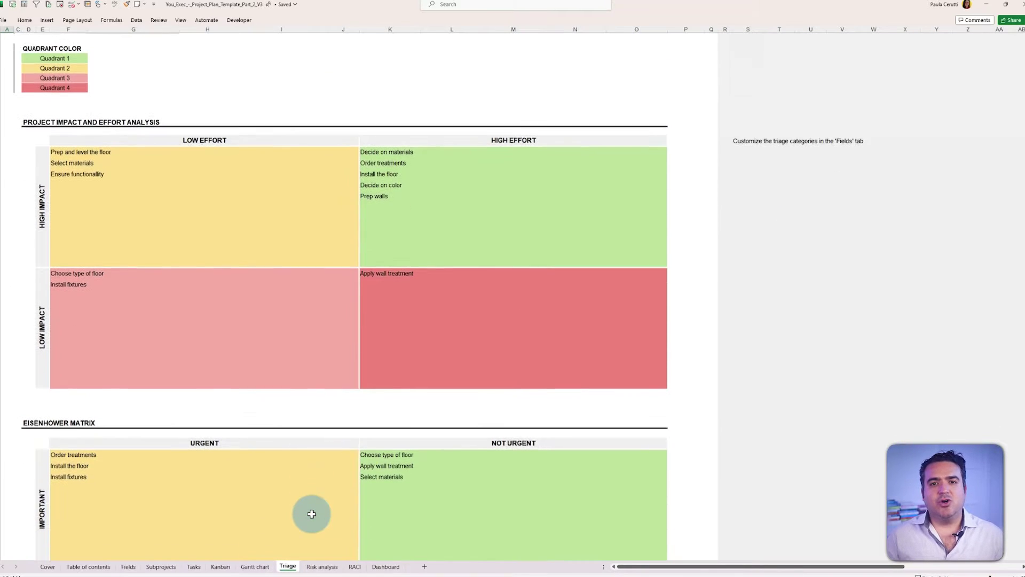
{"action": "scroll", "coordinate": [311, 513], "scroll_direction": "down", "scroll_amount": 3}
{"action": "scroll", "coordinate": [311, 514], "scroll_direction": "down", "scroll_amount": 1}
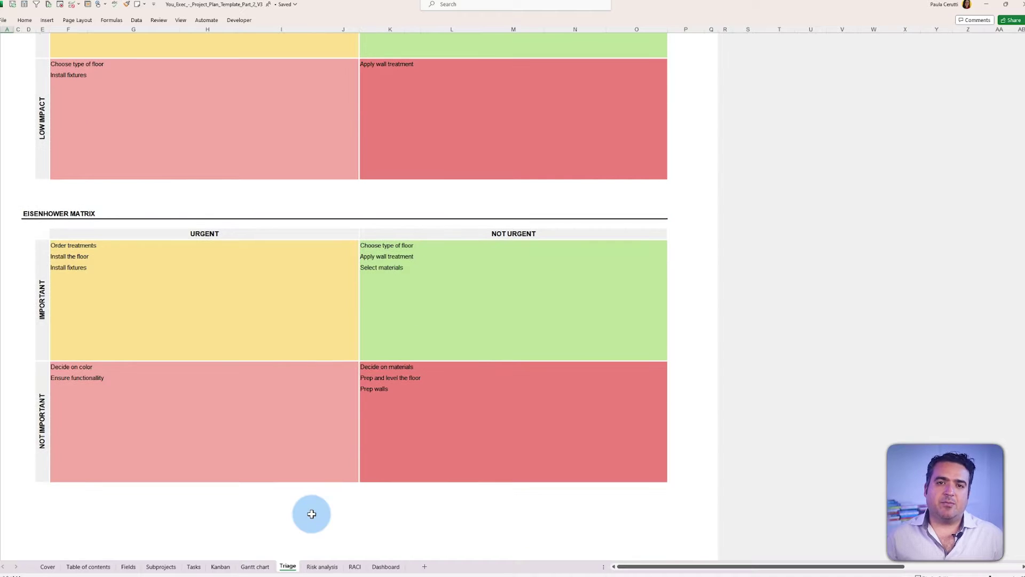
{"action": "scroll", "coordinate": [312, 513], "scroll_direction": "up", "scroll_amount": 7}
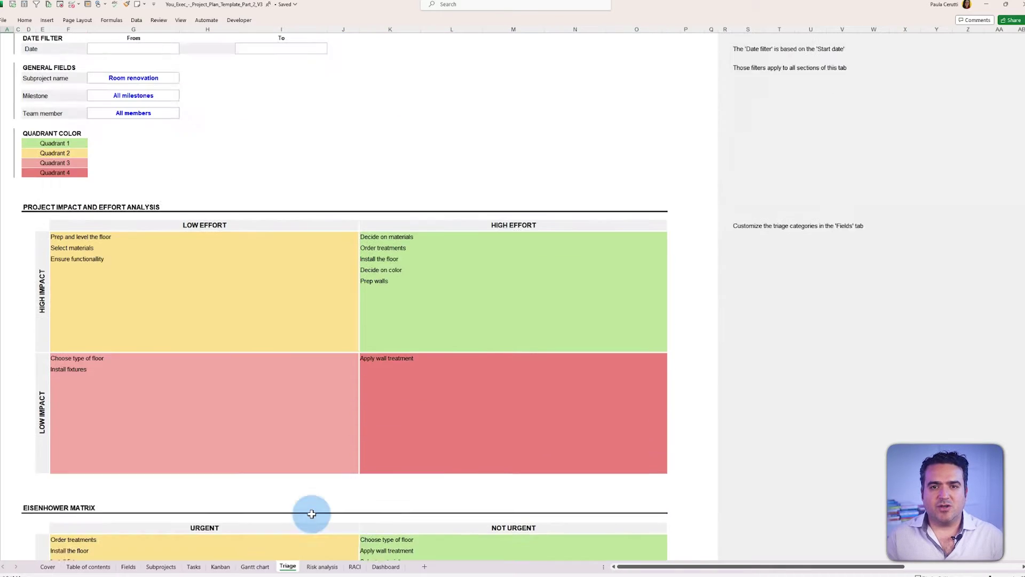
Step: Scroll through the Risk analysis severity matrix and then the RACI chart
{"action": "left_click", "coordinate": [320, 567]}
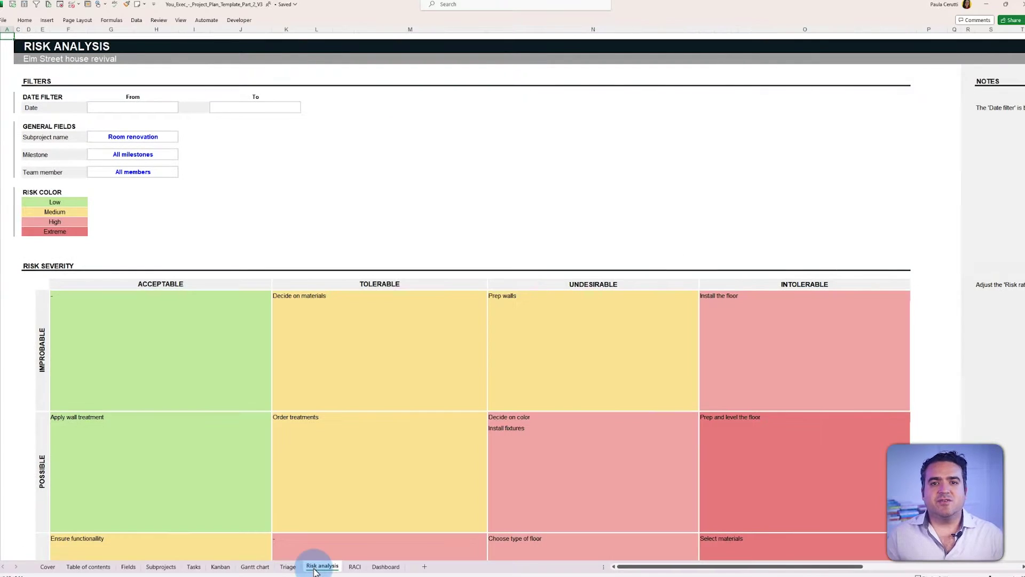
{"action": "scroll", "coordinate": [322, 530], "scroll_direction": "down", "scroll_amount": 3}
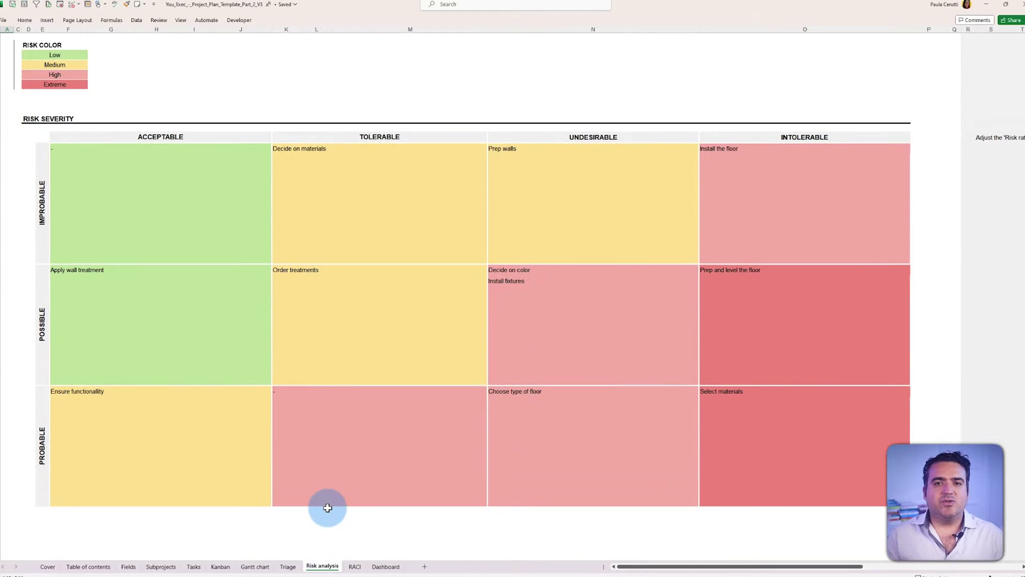
{"action": "scroll", "coordinate": [328, 508], "scroll_direction": "up", "scroll_amount": 3}
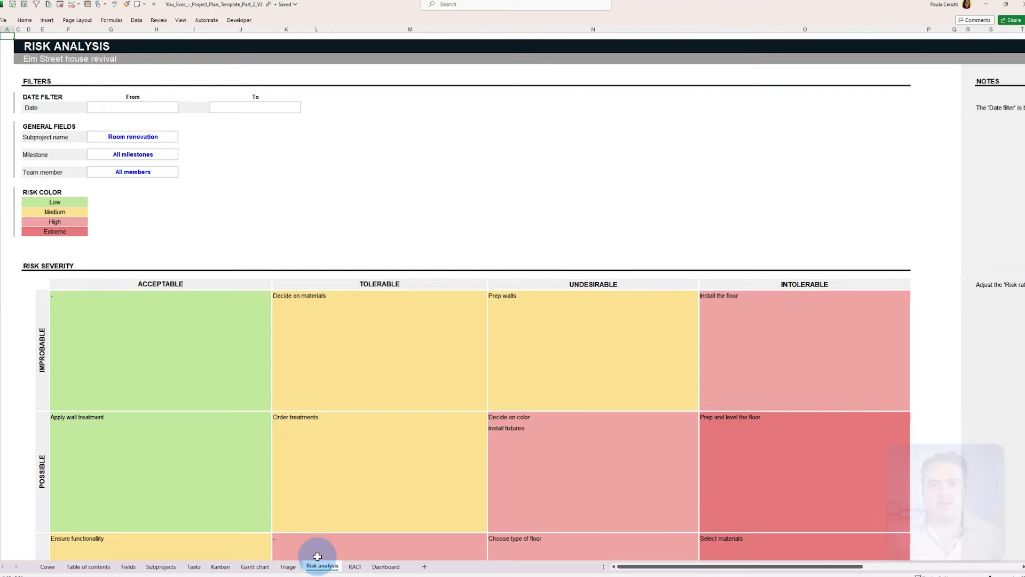
{"action": "left_click", "coordinate": [354, 567]}
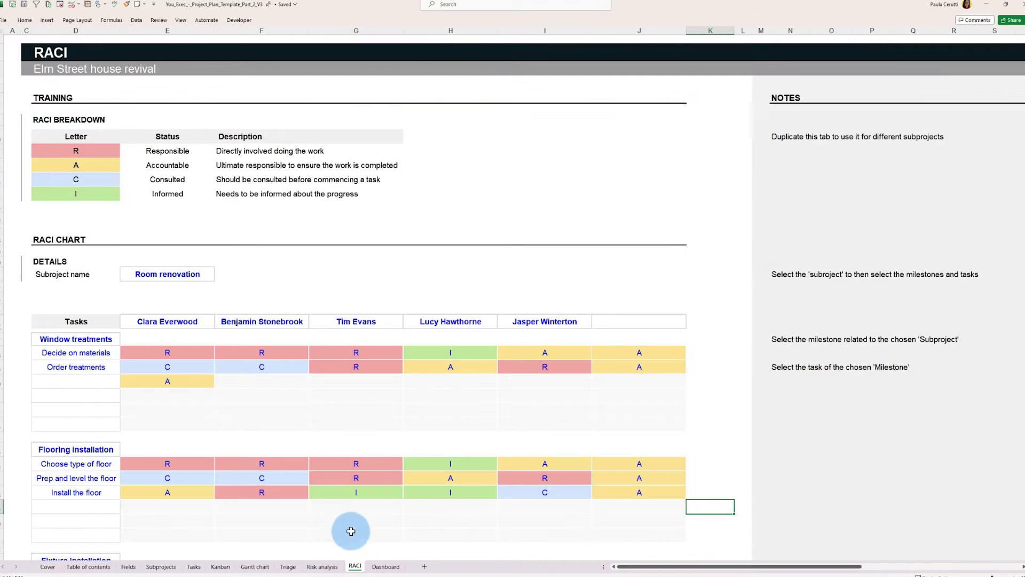
{"action": "scroll", "coordinate": [350, 528], "scroll_direction": "down", "scroll_amount": 6}
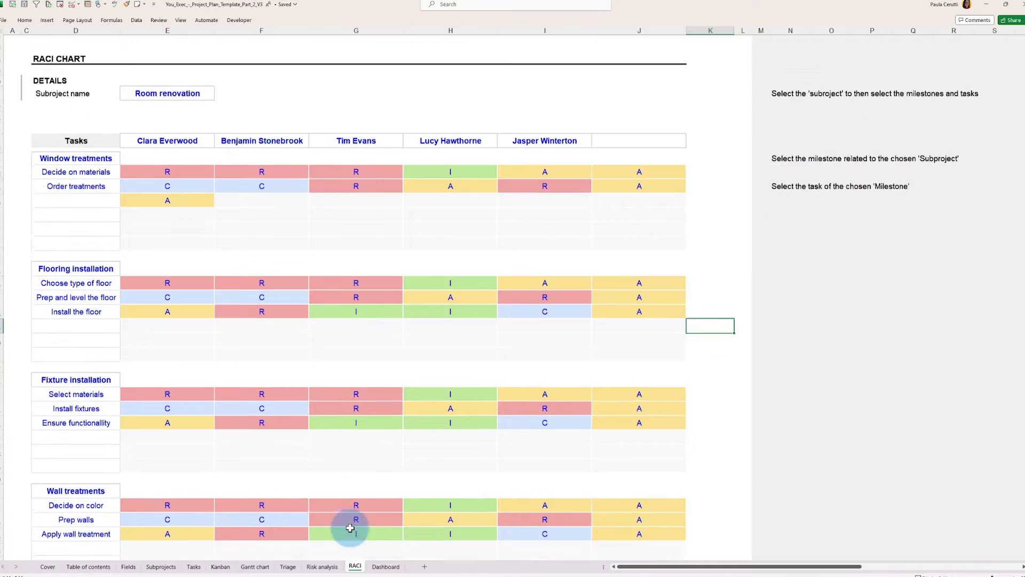
{"action": "scroll", "coordinate": [349, 528], "scroll_direction": "up", "scroll_amount": 6}
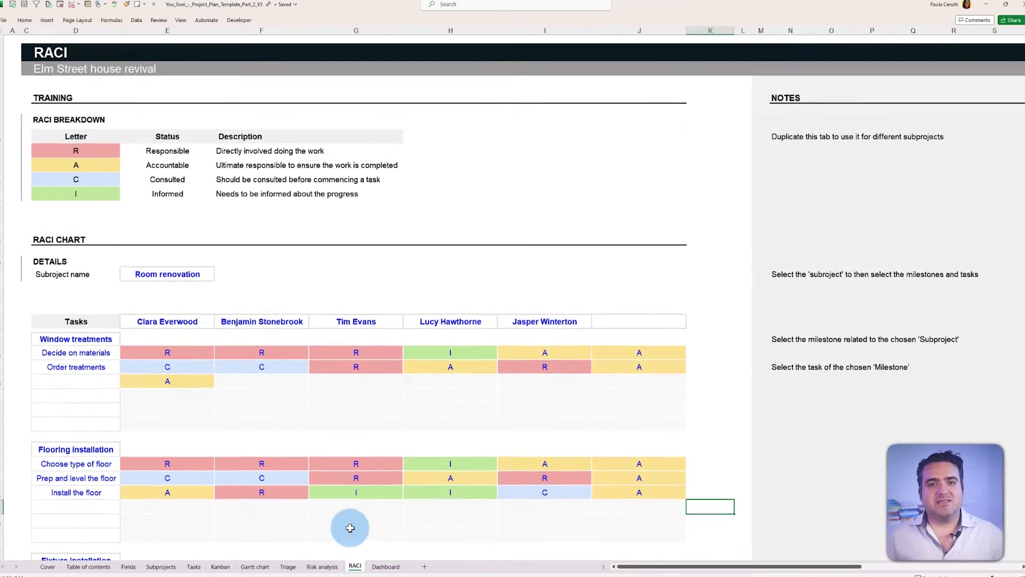
Step: Scroll down the Dashboard sheet and back to its top
{"action": "left_click", "coordinate": [376, 567]}
{"action": "scroll", "coordinate": [350, 489], "scroll_direction": "down", "scroll_amount": 15}
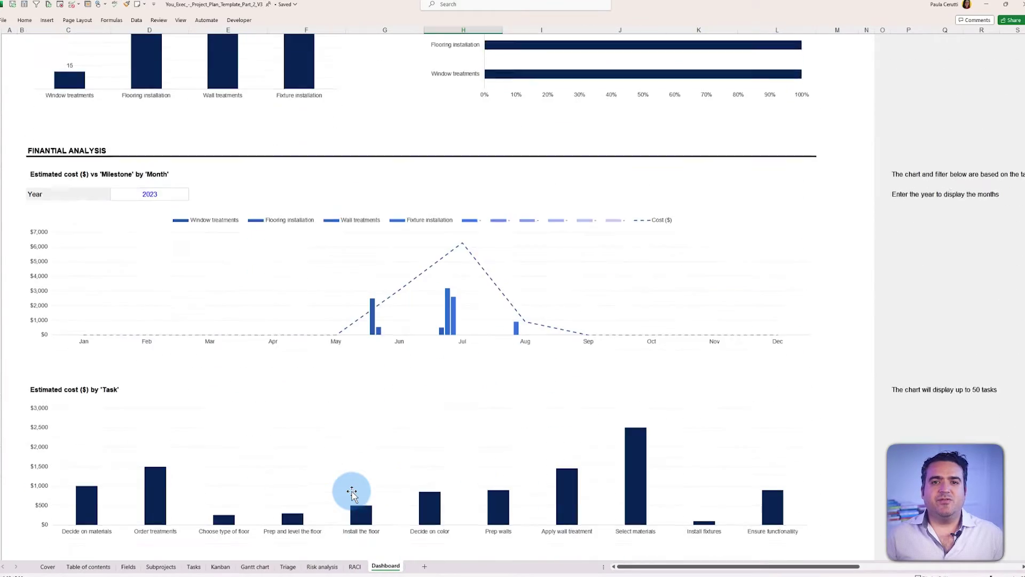
{"action": "scroll", "coordinate": [352, 492], "scroll_direction": "down", "scroll_amount": 7}
{"action": "scroll", "coordinate": [351, 492], "scroll_direction": "up", "scroll_amount": 10}
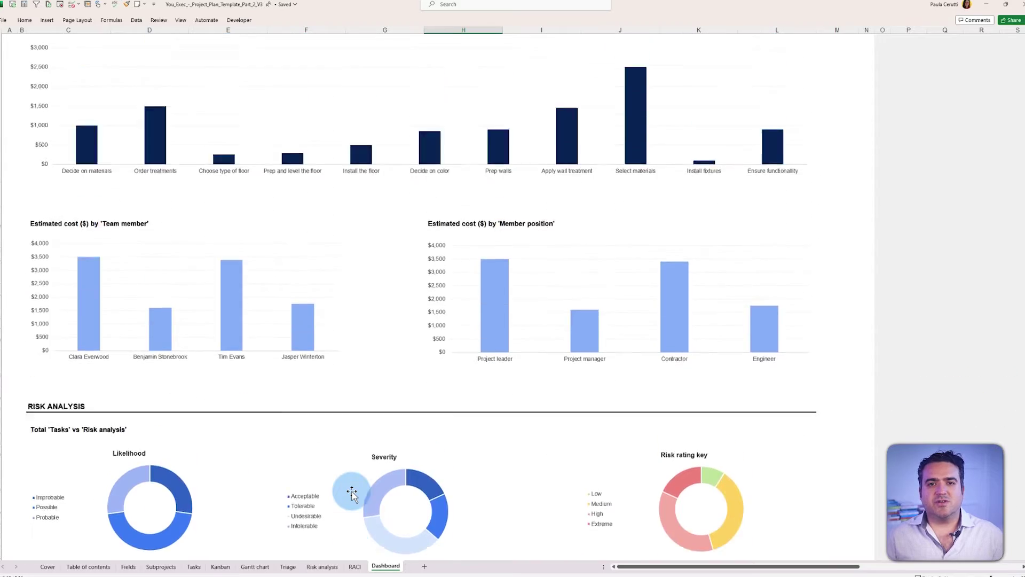
{"action": "scroll", "coordinate": [351, 490], "scroll_direction": "up", "scroll_amount": 10}
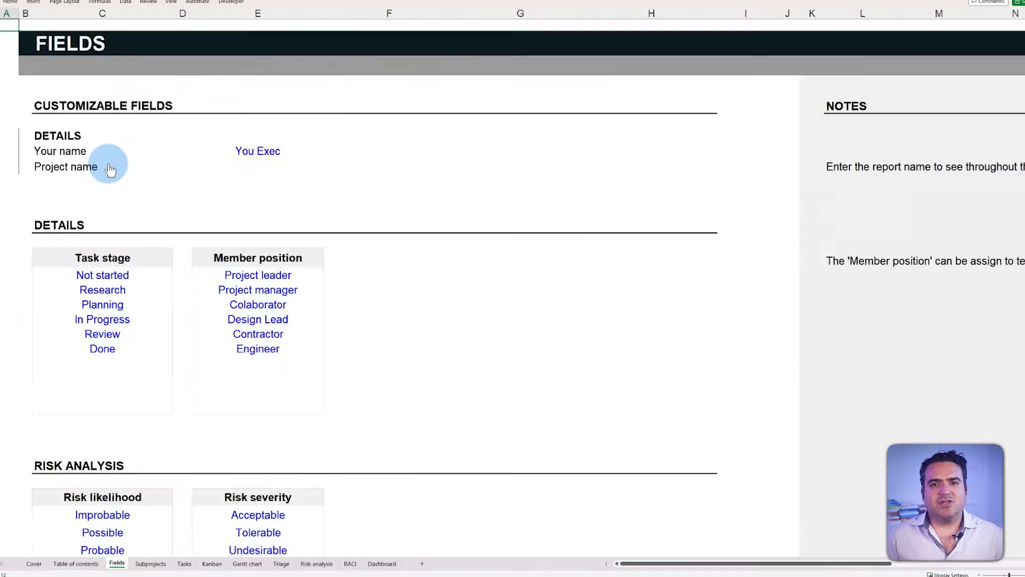
Step: Enter 'Elm Street Revival' as the project name, then go to the Subprojects sheet
{"action": "left_click", "coordinate": [262, 167]}
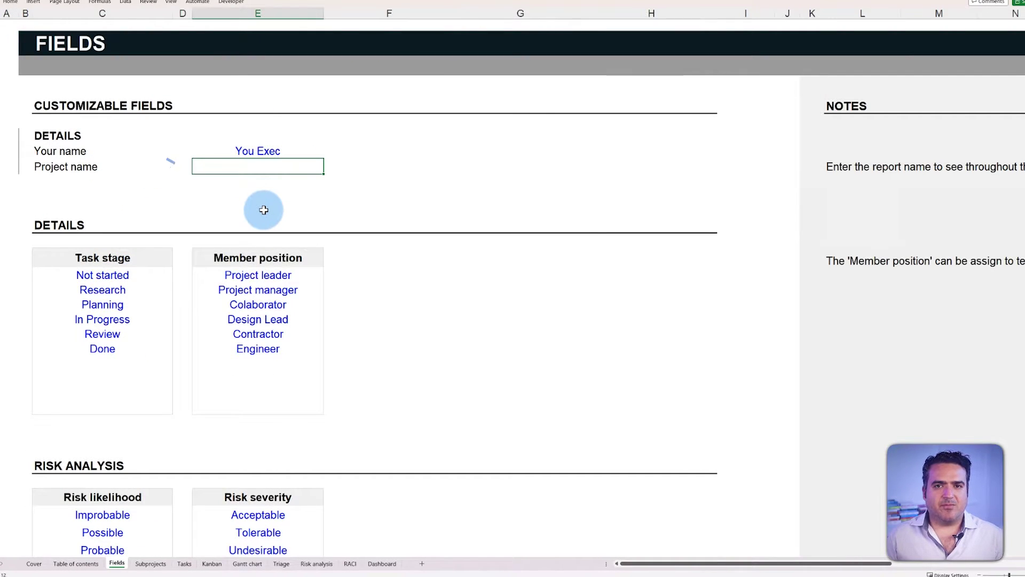
{"action": "type", "text": "Elm Street"}
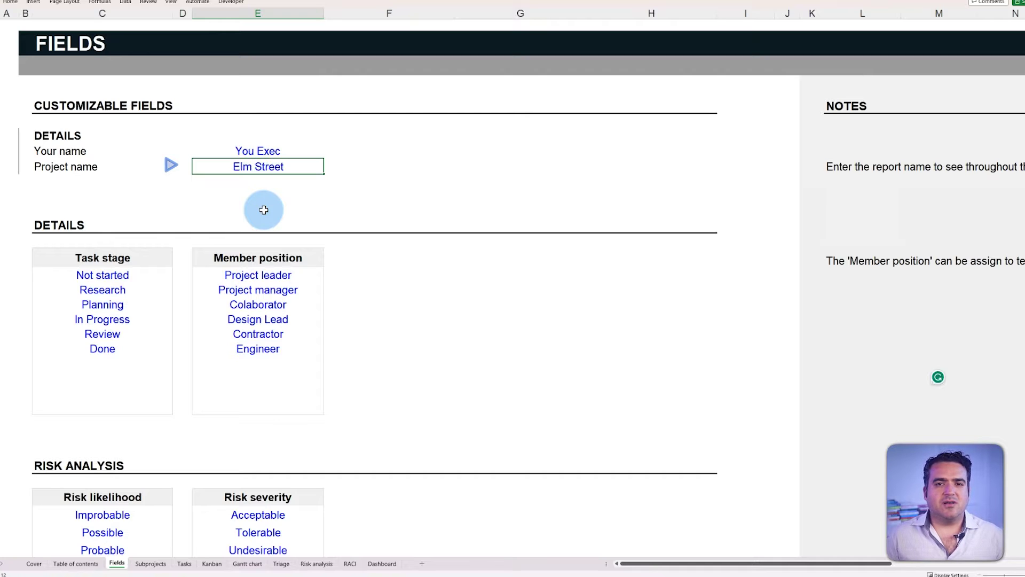
{"action": "type", "text": " Revival"}
{"action": "key", "text": "Return"}
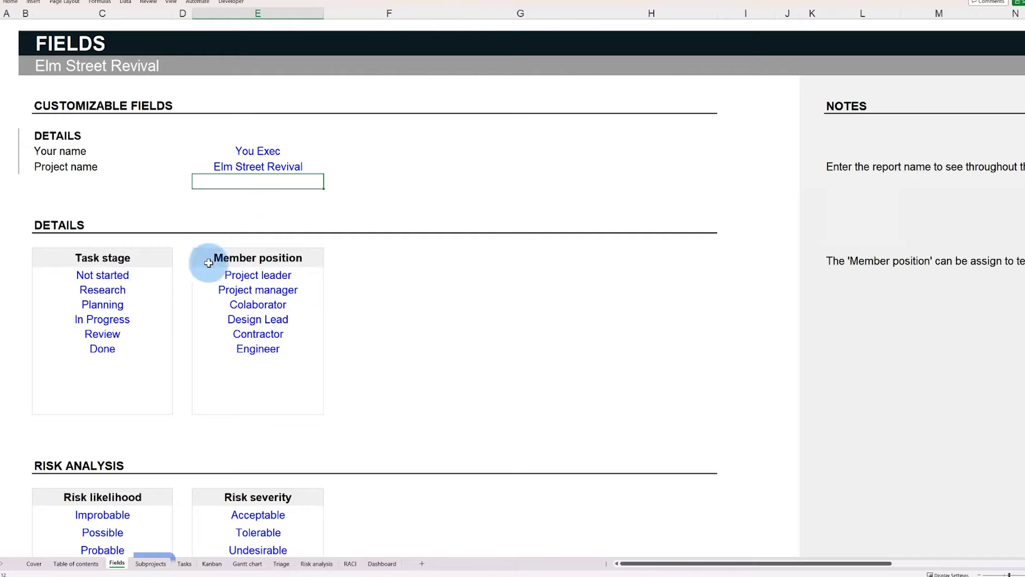
{"action": "left_click", "coordinate": [161, 564]}
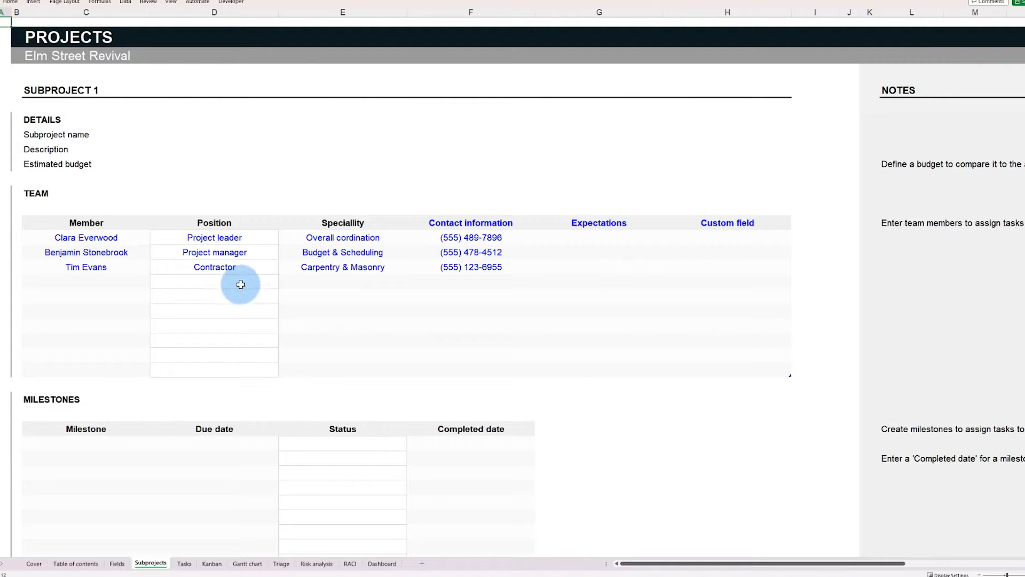
Step: Name Subproject 1 Room renovations, describe it as 'upgrade of house spaces', budget 50000
{"action": "left_click", "coordinate": [198, 139]}
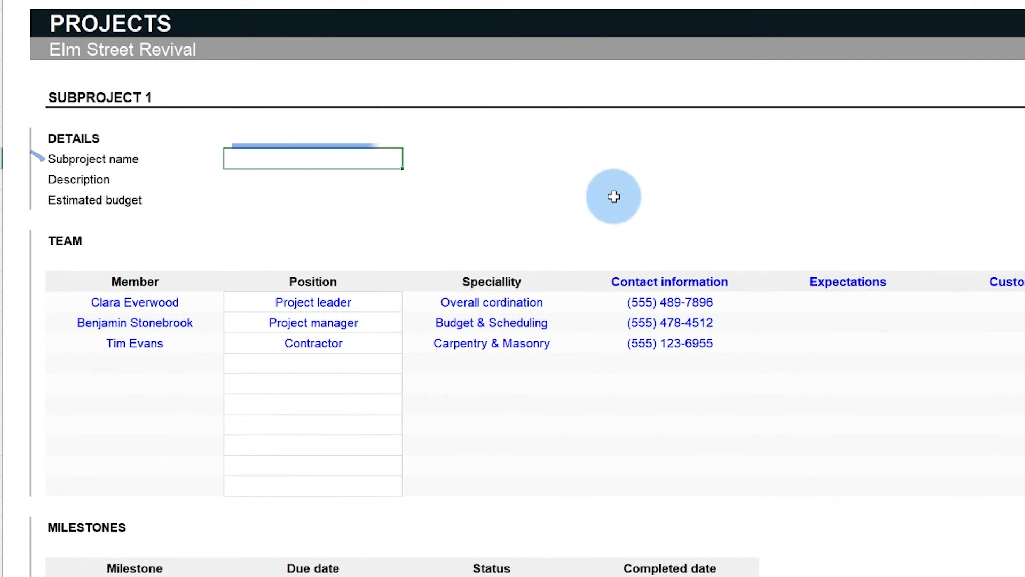
{"action": "type", "text": "Room renovations"}
{"action": "key", "text": "Return"}
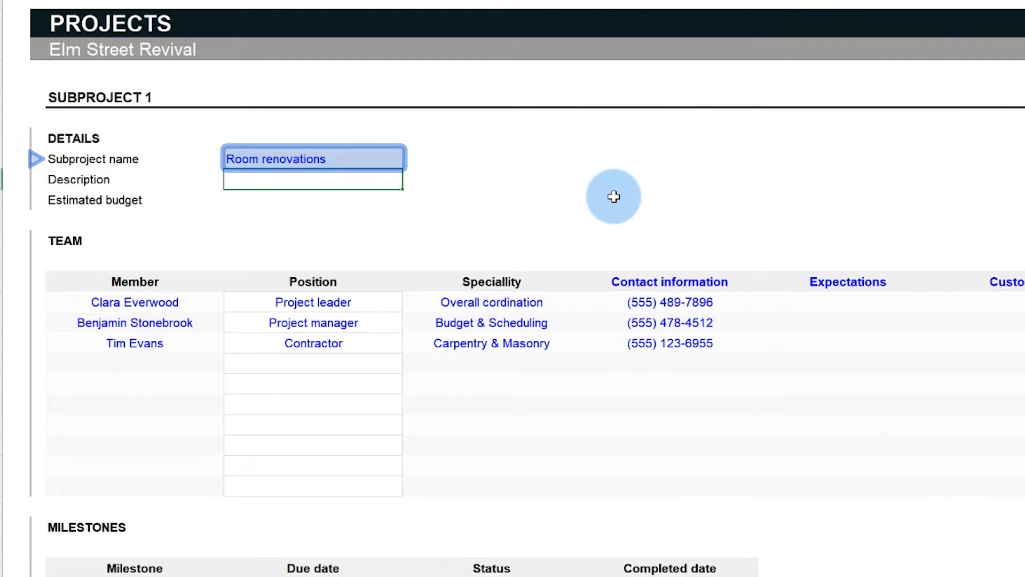
{"action": "type", "text": "upgrade of house"}
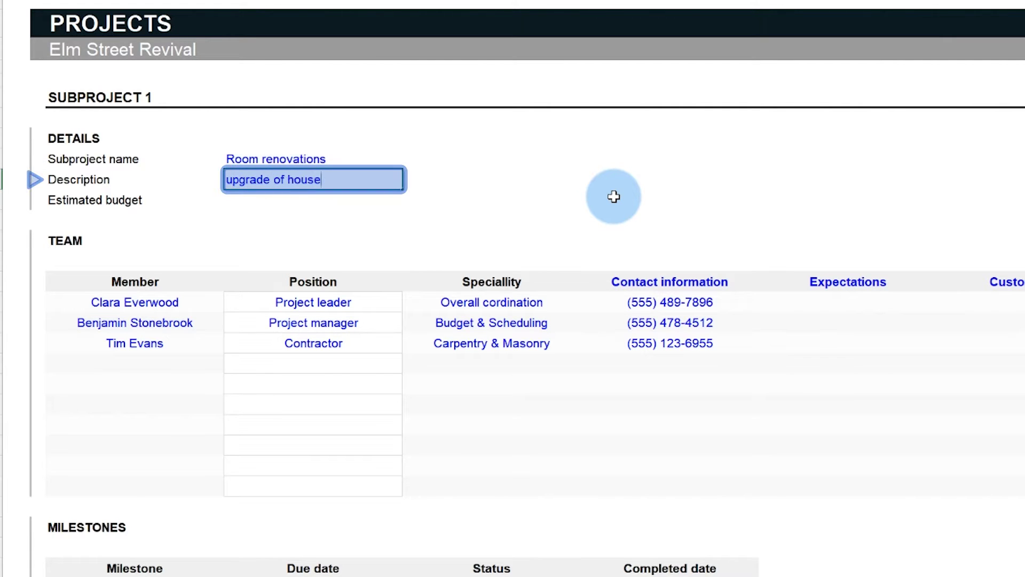
{"action": "type", "text": " spaces"}
{"action": "key", "text": "Return"}
{"action": "type", "text": "50000"}
{"action": "key", "text": "Return"}
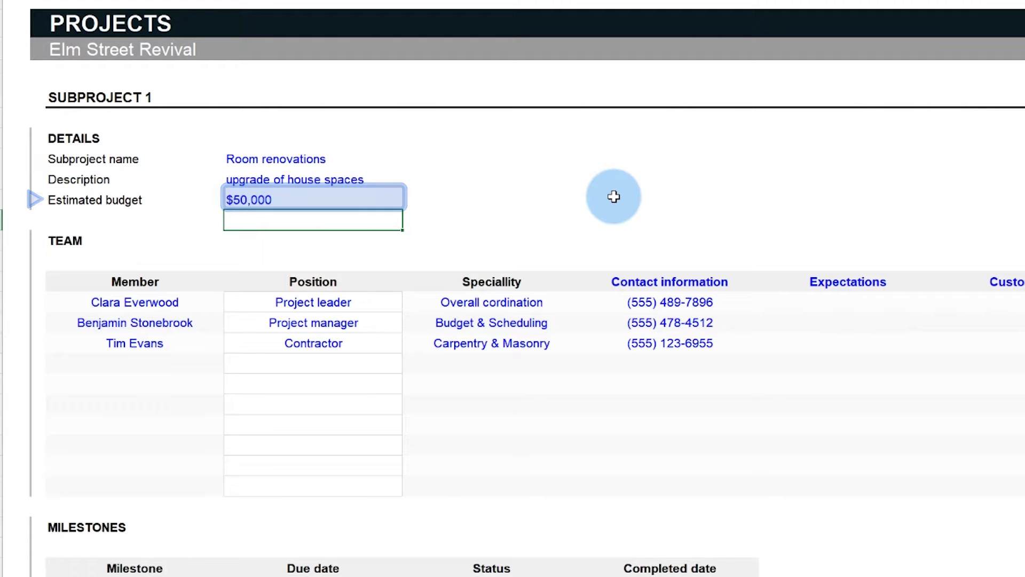
Step: Add a team member with their name, position Engineer and speciality Structural Integrity
{"action": "left_click", "coordinate": [193, 363]}
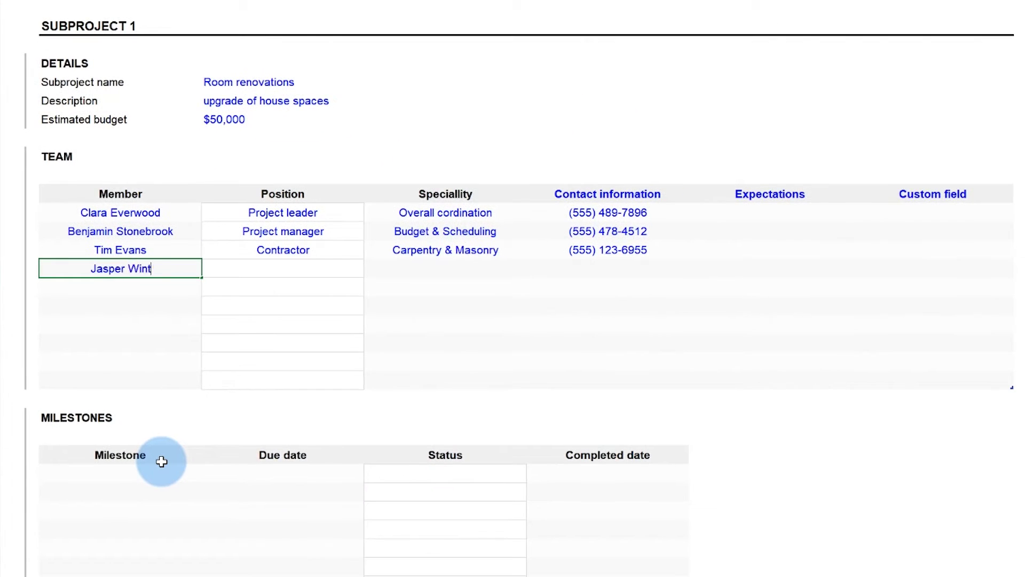
{"action": "key", "text": "Tab"}
{"action": "key", "text": "alt+Down"}
{"action": "key", "text": "Down"}
{"action": "key", "text": "Return"}
{"action": "key", "text": "Tab"}
{"action": "type", "text": "Structural Integrity"}
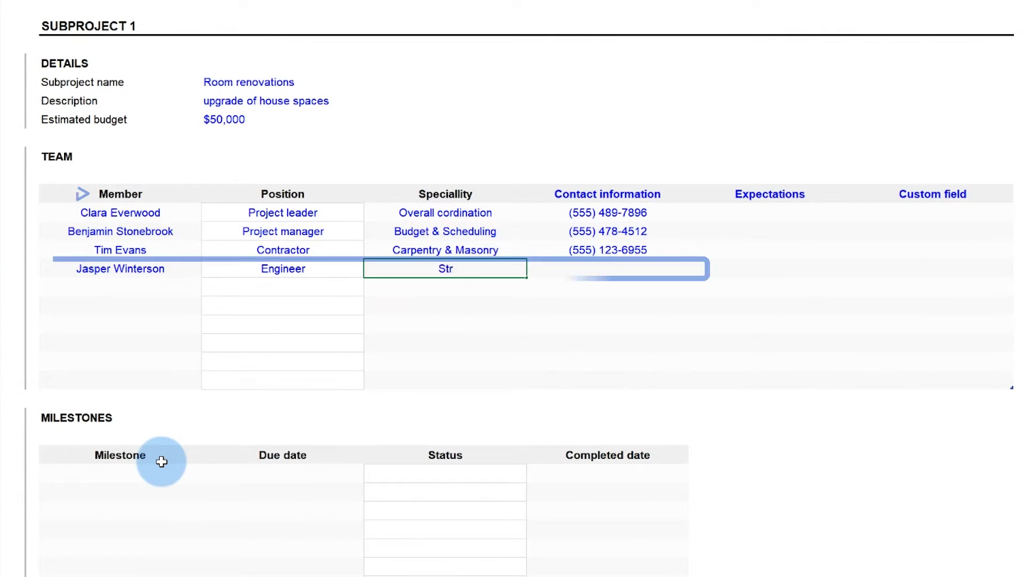
{"action": "key", "text": "Tab"}
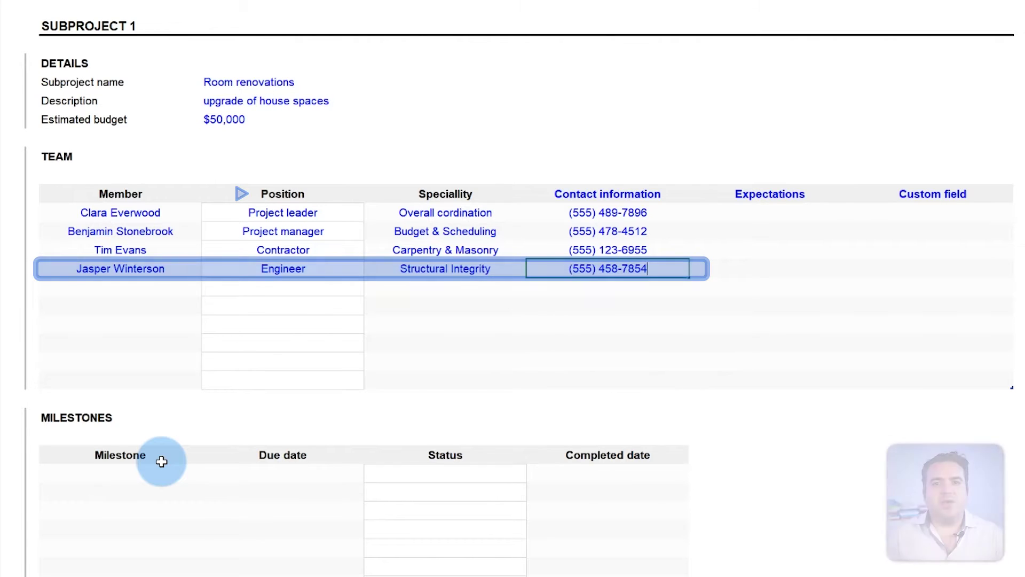
{"action": "key", "text": "Tab"}
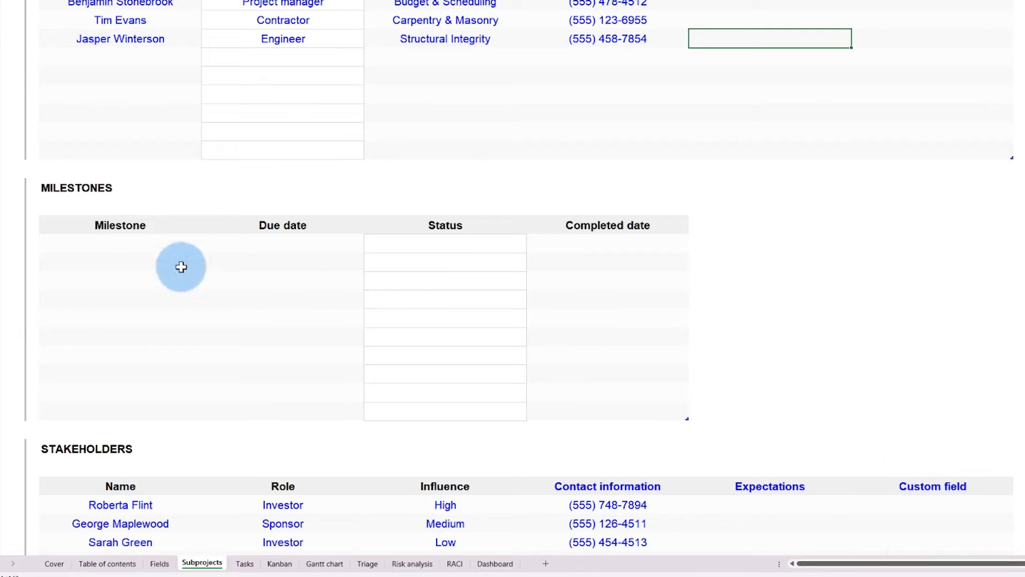
Step: Add milestone Window treatments, due 06/01/2023, status Done, completed 11/09/2023
{"action": "left_click", "coordinate": [176, 247]}
{"action": "type", "text": "Window treatments"}
{"action": "key", "text": "Tab"}
{"action": "type", "text": "06/01/2023"}
{"action": "key", "text": "Tab"}
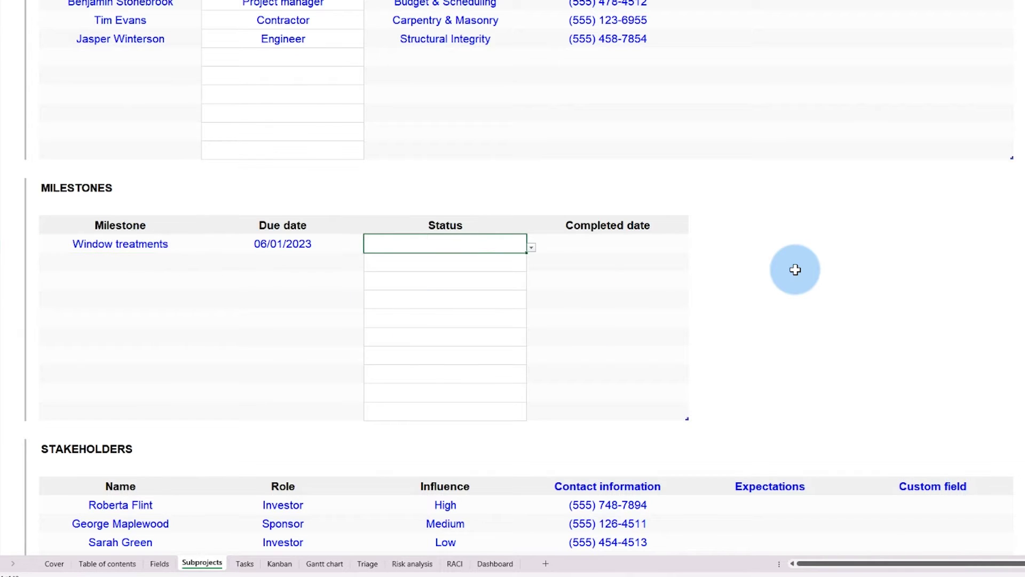
{"action": "key", "text": "alt+Down"}
{"action": "key", "text": "Down"}
{"action": "key", "text": "Down"}
{"action": "key", "text": "Tab"}
{"action": "type", "text": "11/09/2023"}
{"action": "key", "text": "Return"}
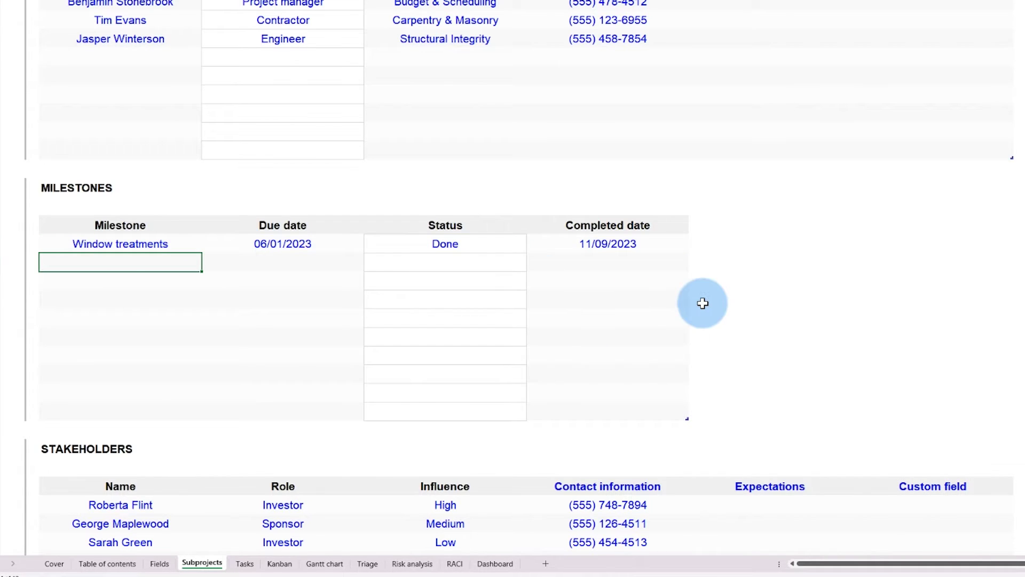
Step: Add milestone Flooring installation, due 01/07/2023, status Done, completed 08/26/2023
{"action": "type", "text": "Flooring installation"}
{"action": "key", "text": "Tab"}
{"action": "type", "text": "01/07/2023"}
{"action": "key", "text": "Tab"}
{"action": "key", "text": "alt+Down"}
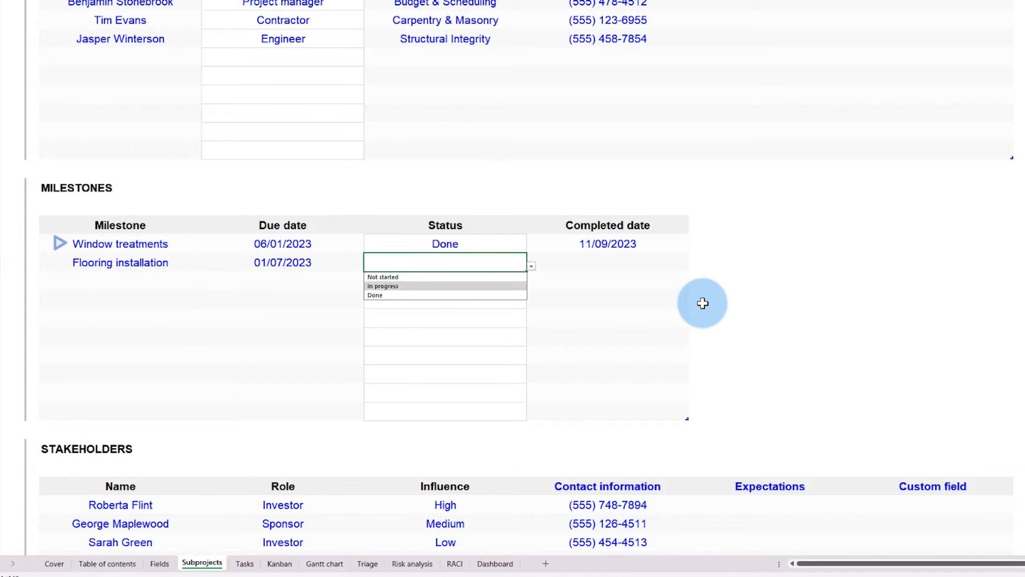
{"action": "key", "text": "Down"}
{"action": "key", "text": "Down"}
{"action": "key", "text": "Tab"}
{"action": "type", "text": "26"}
{"action": "type", "text": "/08"}
{"action": "key", "text": "Return"}
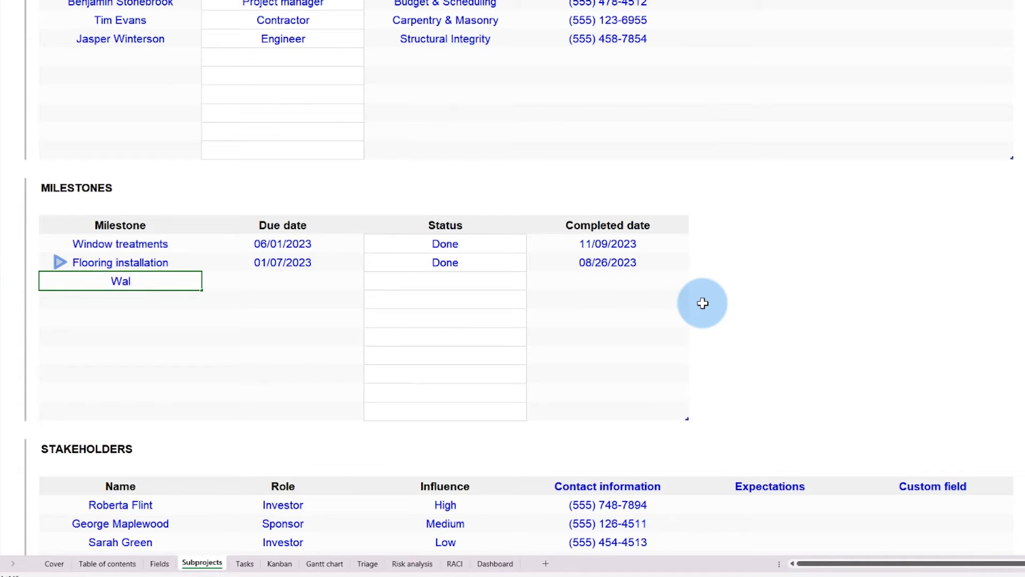
Step: Add milestone Wall treatments, due 10/08/2023, with status In progress
{"action": "type", "text": "Wall treatments"}
{"action": "key", "text": "Tab"}
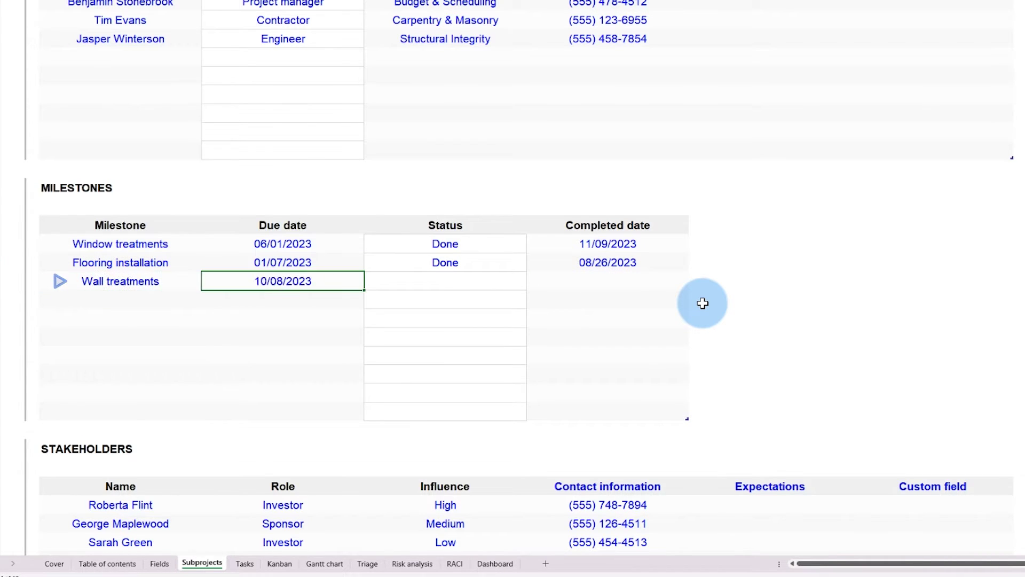
{"action": "type", "text": "10/08/2023"}
{"action": "key", "text": "Tab"}
{"action": "key", "text": "alt+Down"}
{"action": "key", "text": "Down"}
{"action": "key", "text": "Return"}
{"action": "key", "text": "Return"}
Step: Add milestone Fixture installation due 06/30/2023, then move to the Tasks sheet
{"action": "type", "text": "Fixture inst"}
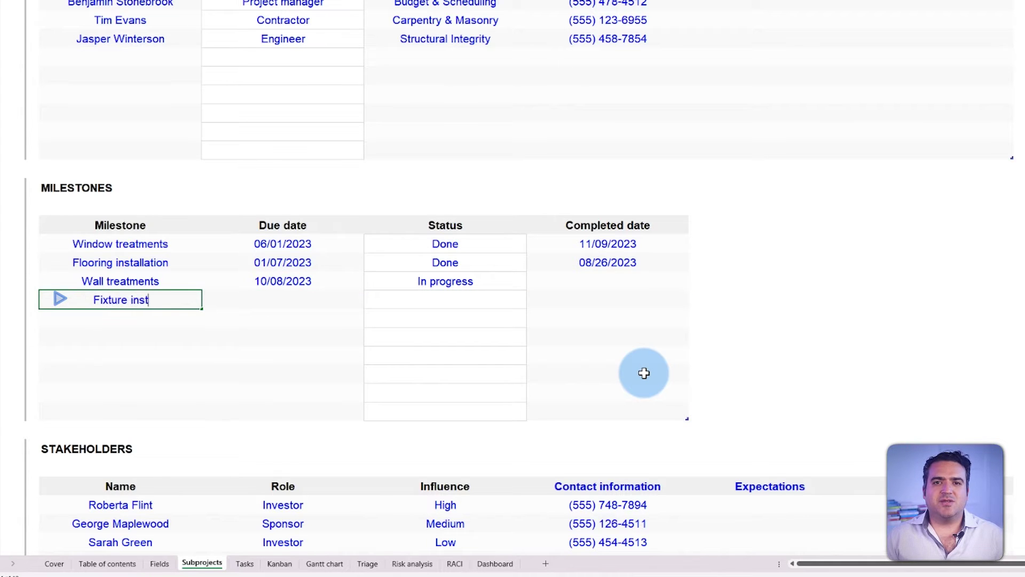
{"action": "type", "text": "allation"}
{"action": "key", "text": "Tab"}
{"action": "type", "text": "06/30/2023"}
{"action": "key", "text": "Tab"}
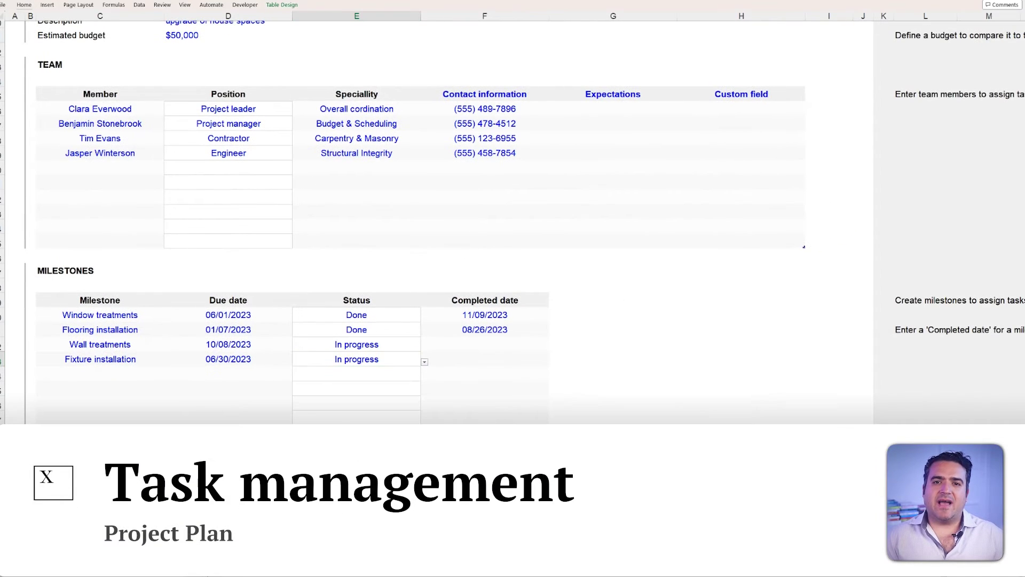
{"action": "key", "text": "ctrl+Page_Down"}
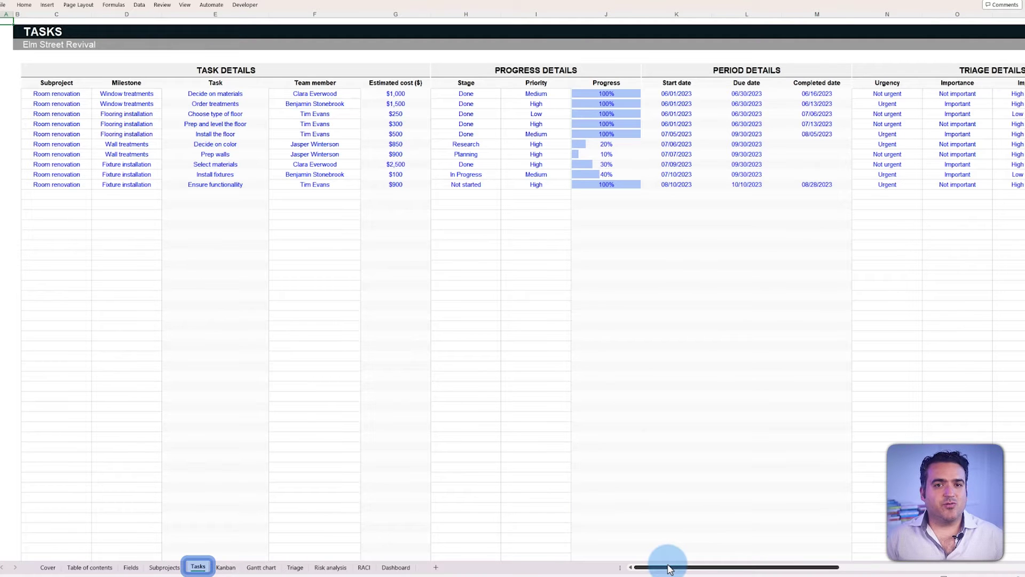
{"action": "left_click_drag", "start_coordinate": [668, 568], "coordinate": [644, 572]}
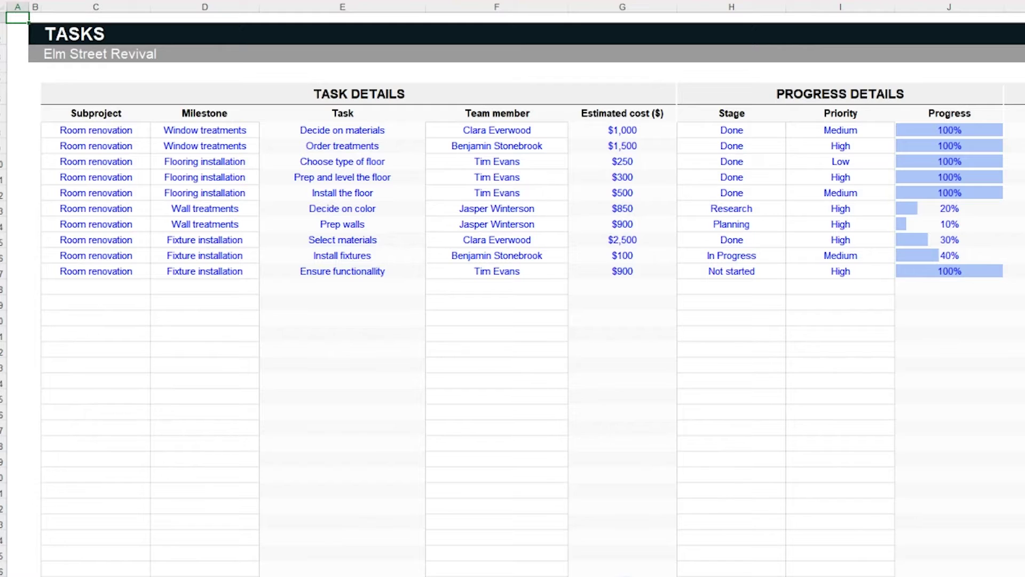
Step: Add task 'Apply wall treatments' under Room renovation / Wall treatments, assigned to a member, costing $1,450
{"action": "left_click", "coordinate": [136, 289]}
{"action": "left_click", "coordinate": [157, 289]}
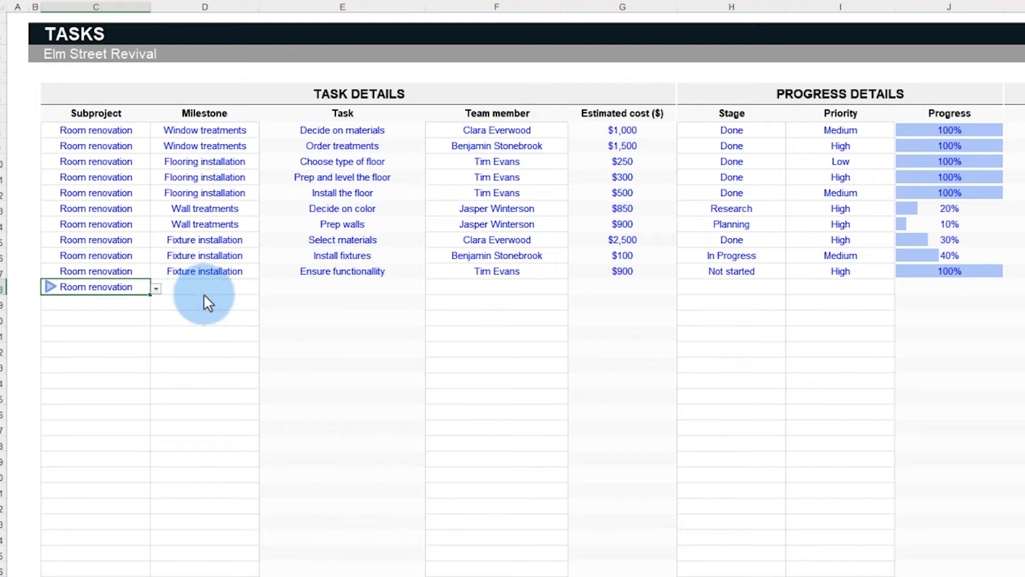
{"action": "left_click", "coordinate": [203, 293]}
{"action": "left_click", "coordinate": [265, 288]}
{"action": "left_click", "coordinate": [225, 321]}
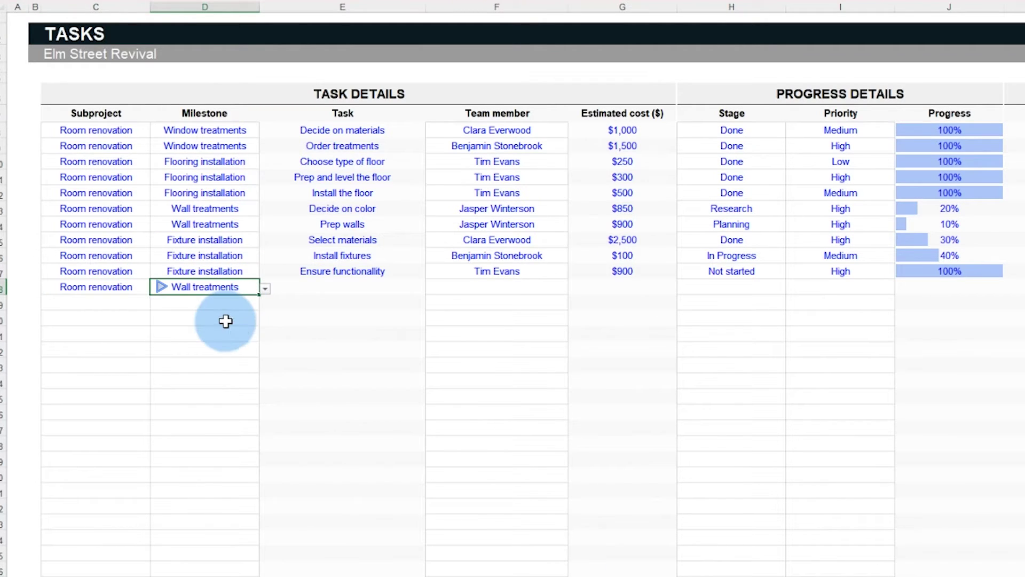
{"action": "left_click", "coordinate": [345, 288]}
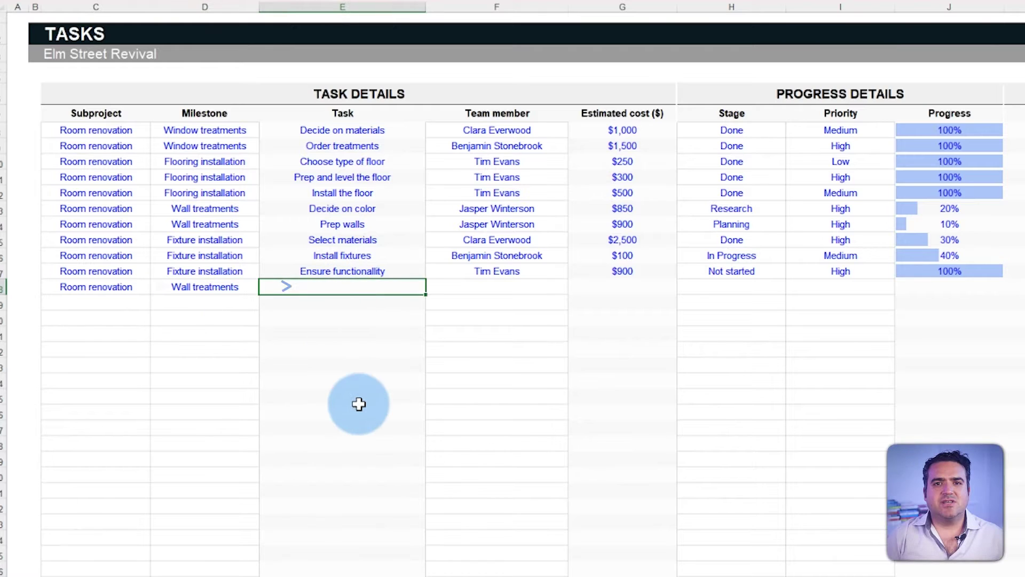
{"action": "type", "text": "Apply wall treatments"}
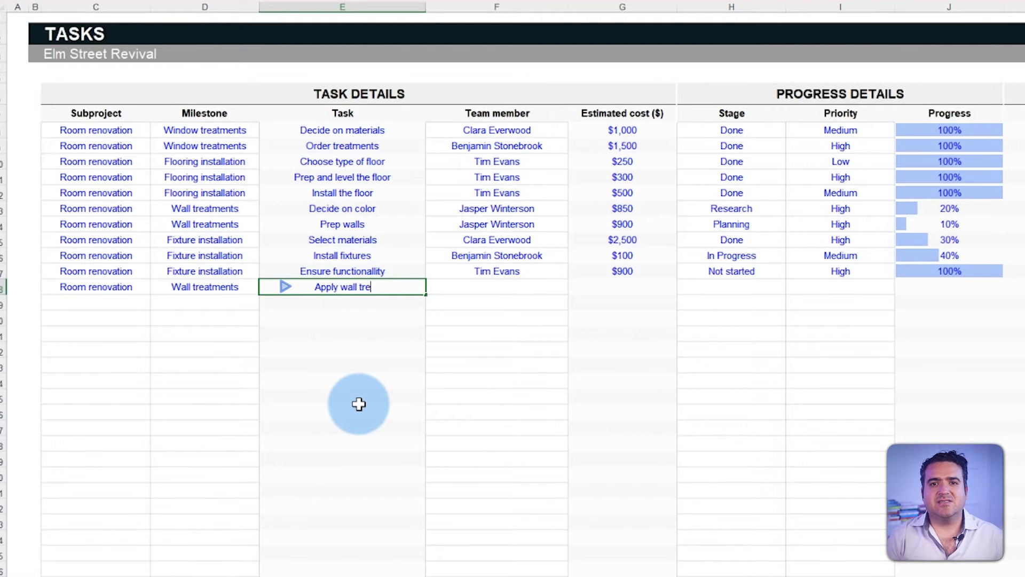
{"action": "left_click", "coordinate": [555, 286]}
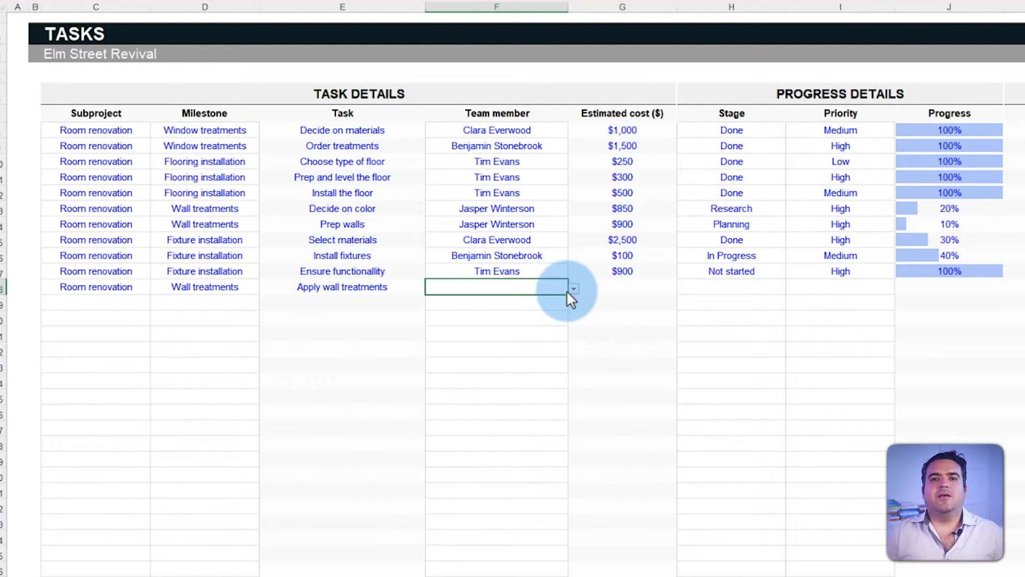
{"action": "left_click", "coordinate": [568, 290]}
{"action": "left_click", "coordinate": [546, 324]}
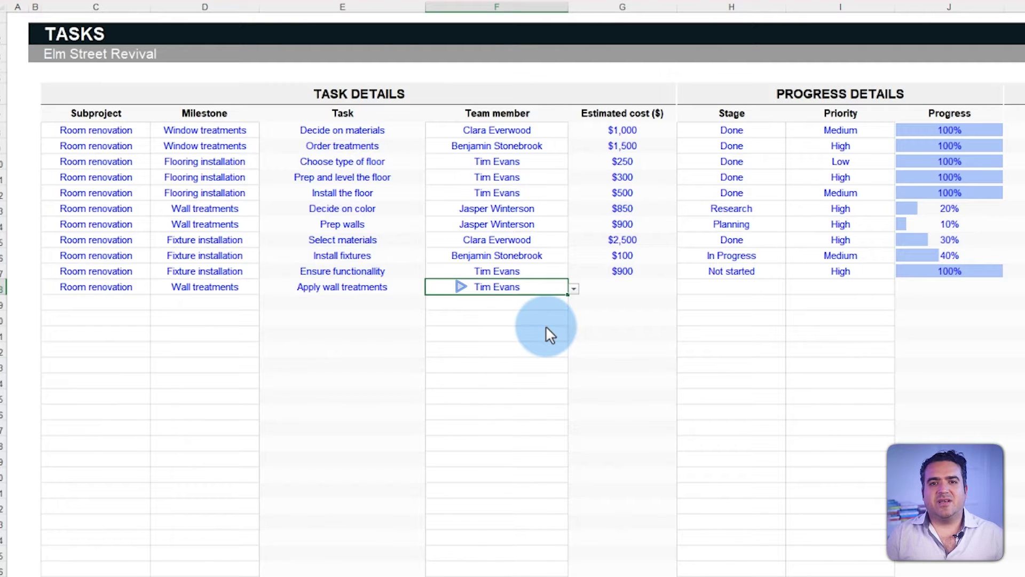
{"action": "left_click", "coordinate": [637, 286]}
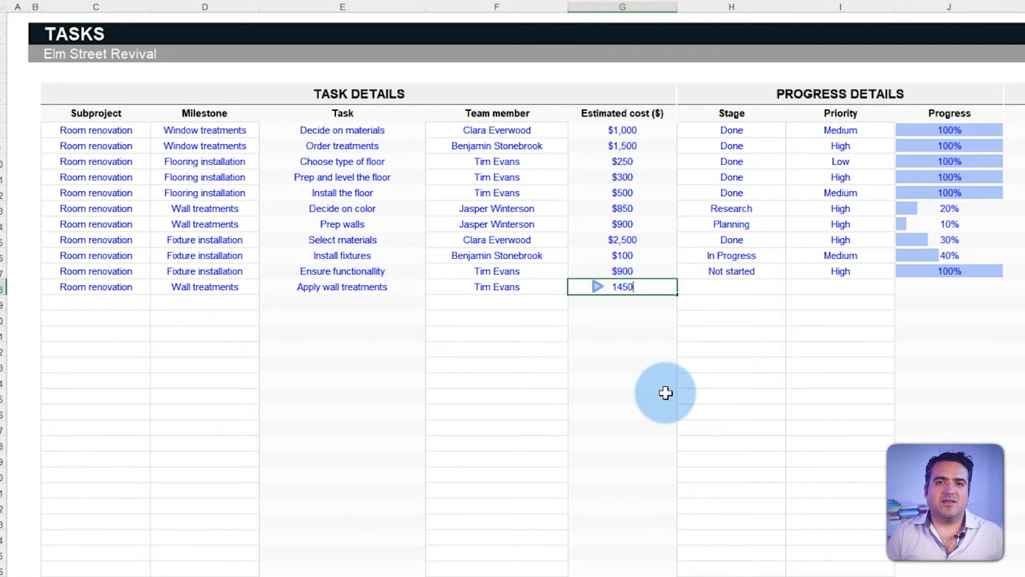
{"action": "left_click", "coordinate": [656, 308]}
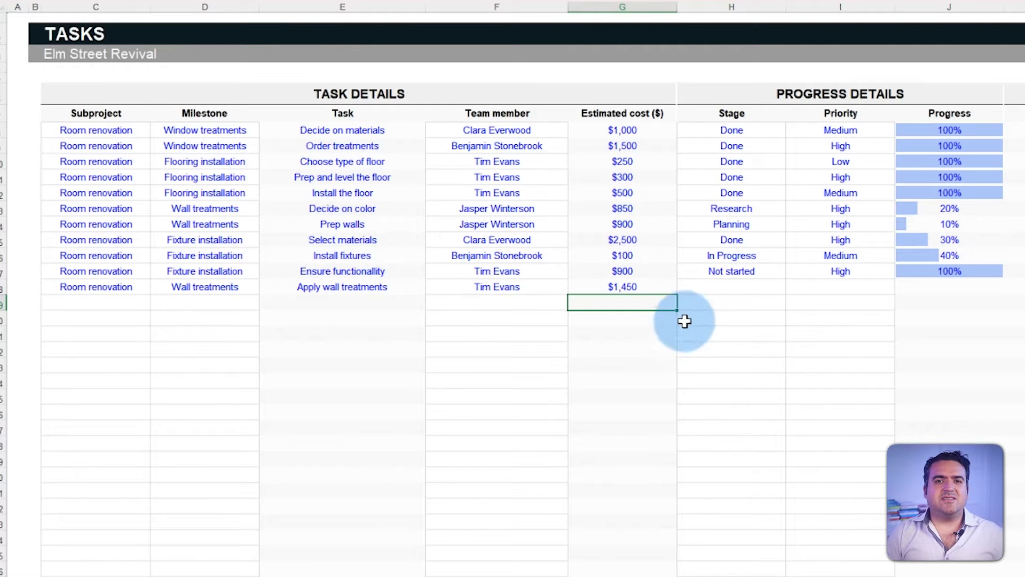
Step: Set Apply wall treatments to stage In Progress, priority Medium and 25% progress
{"action": "left_click", "coordinate": [763, 287]}
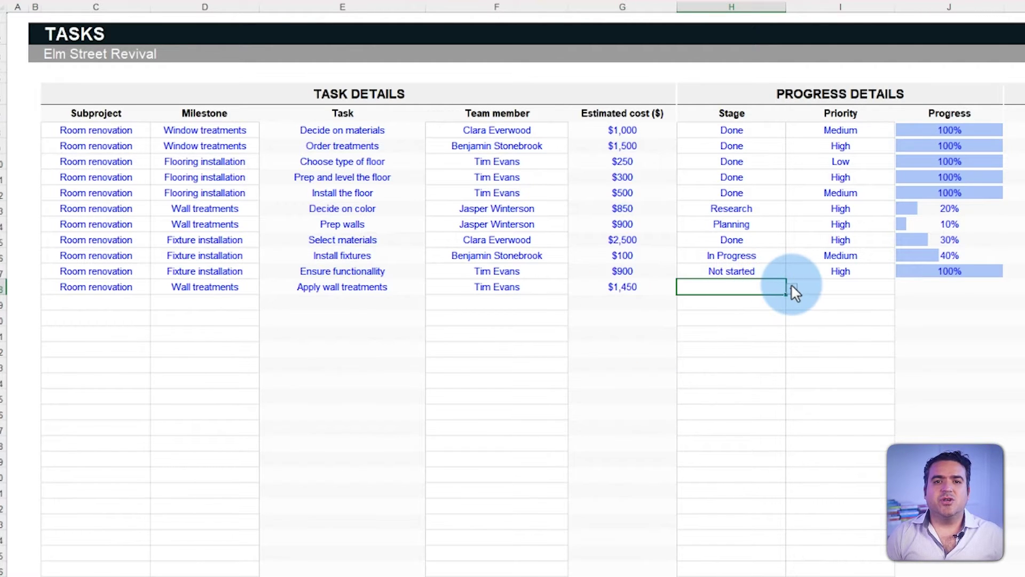
{"action": "left_click", "coordinate": [791, 289]}
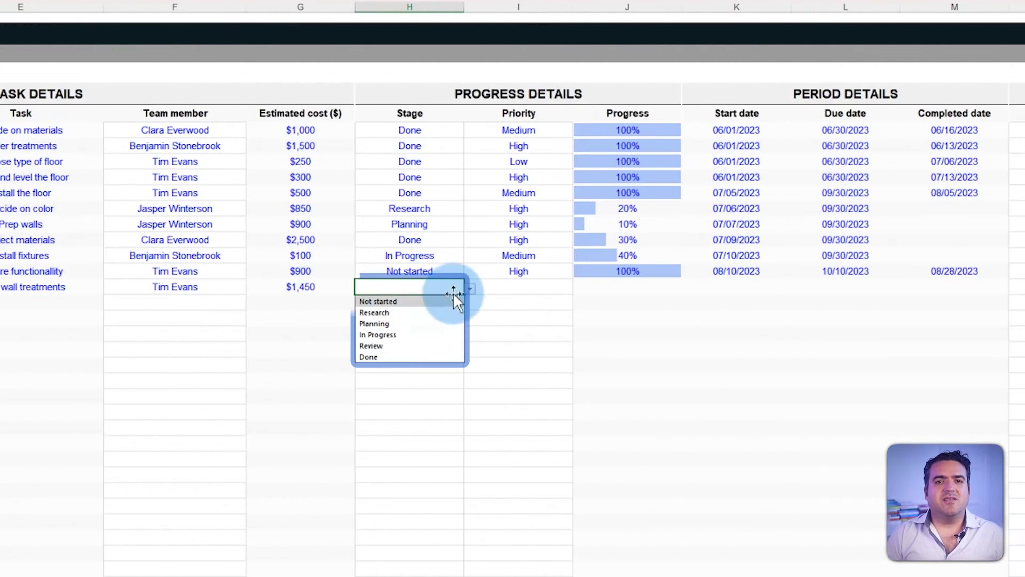
{"action": "left_click", "coordinate": [426, 334]}
{"action": "left_click", "coordinate": [552, 289]}
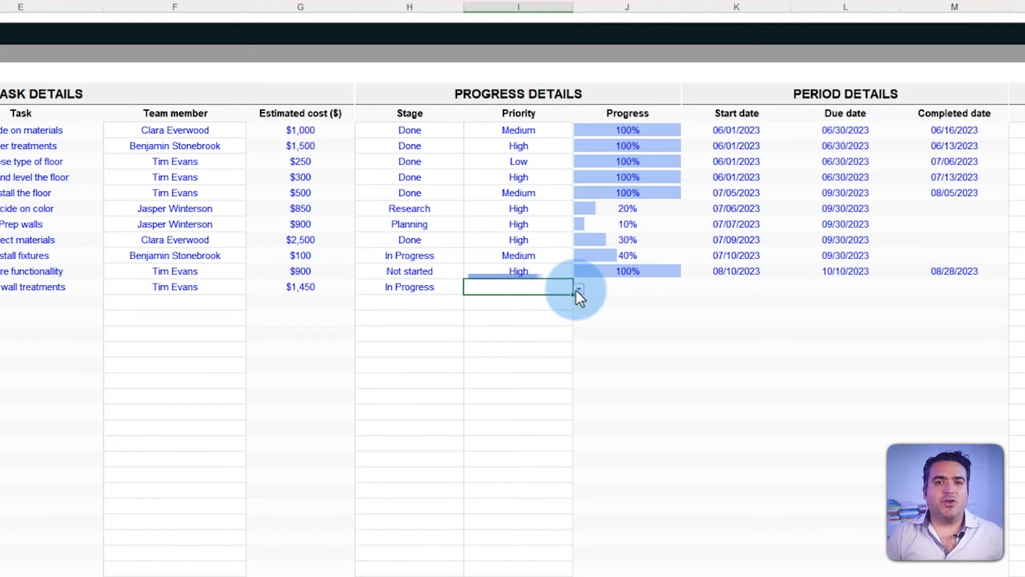
{"action": "left_click", "coordinate": [577, 289]}
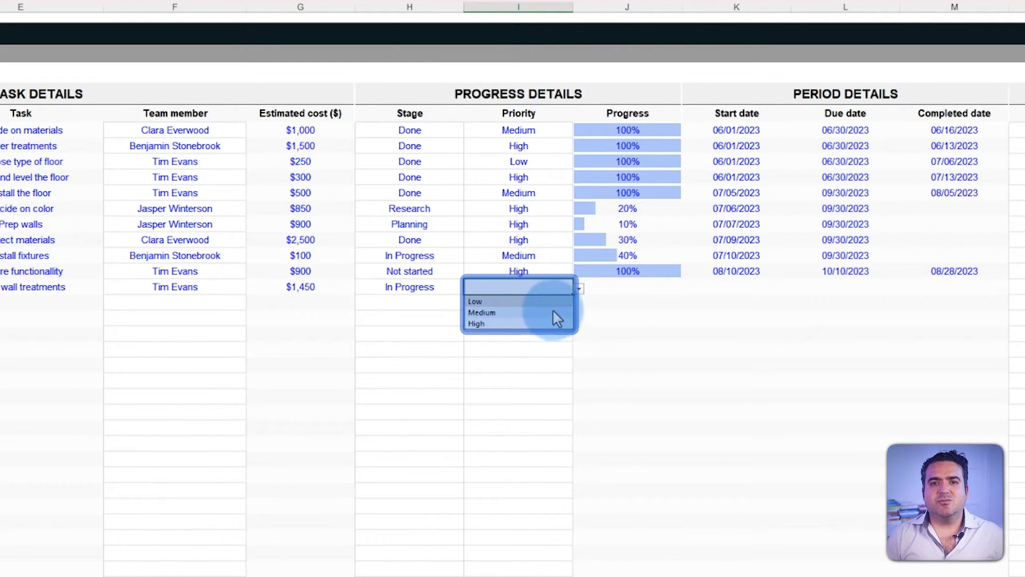
{"action": "left_click", "coordinate": [553, 311]}
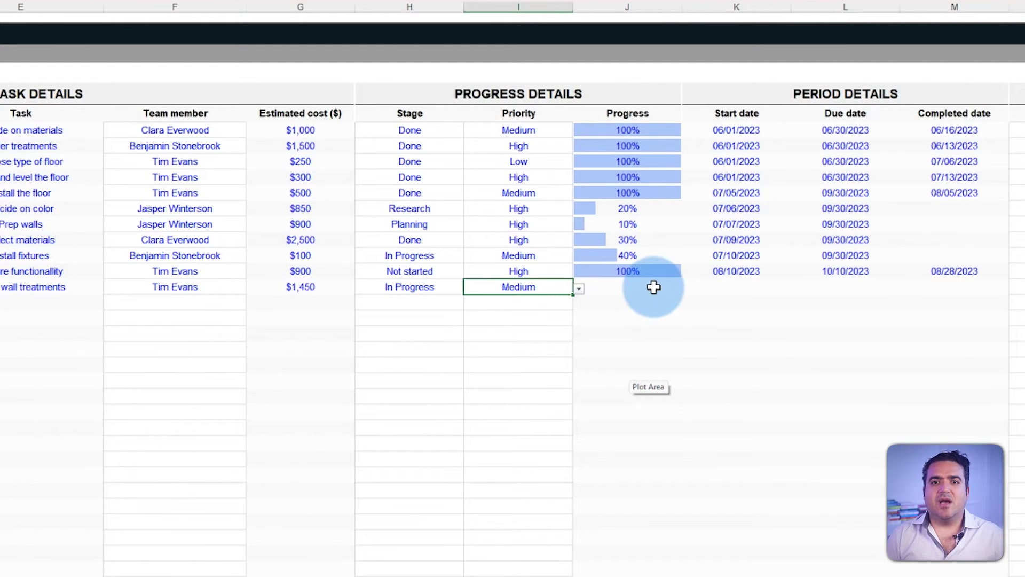
{"action": "left_click", "coordinate": [654, 287]}
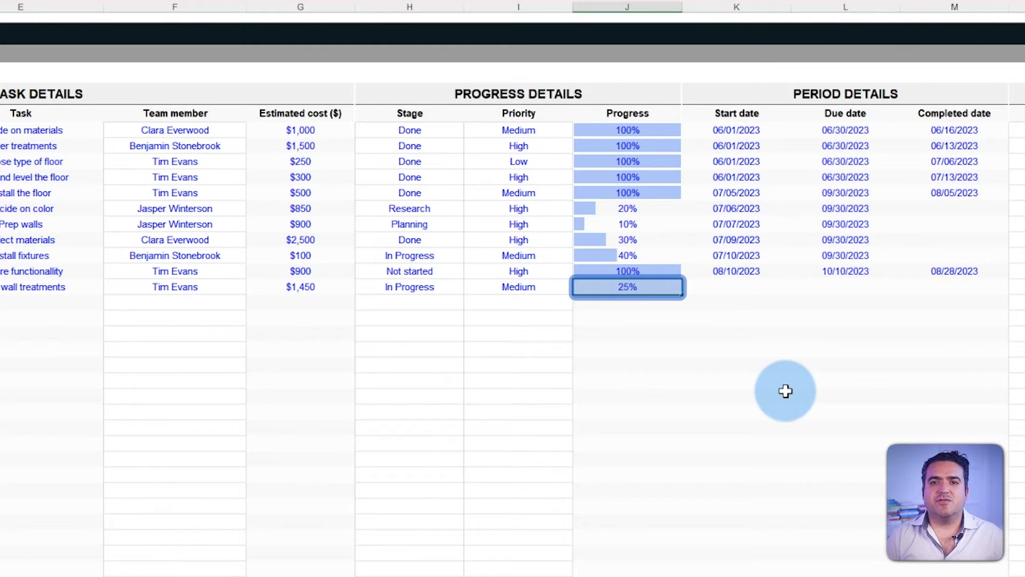
{"action": "key", "text": "Return"}
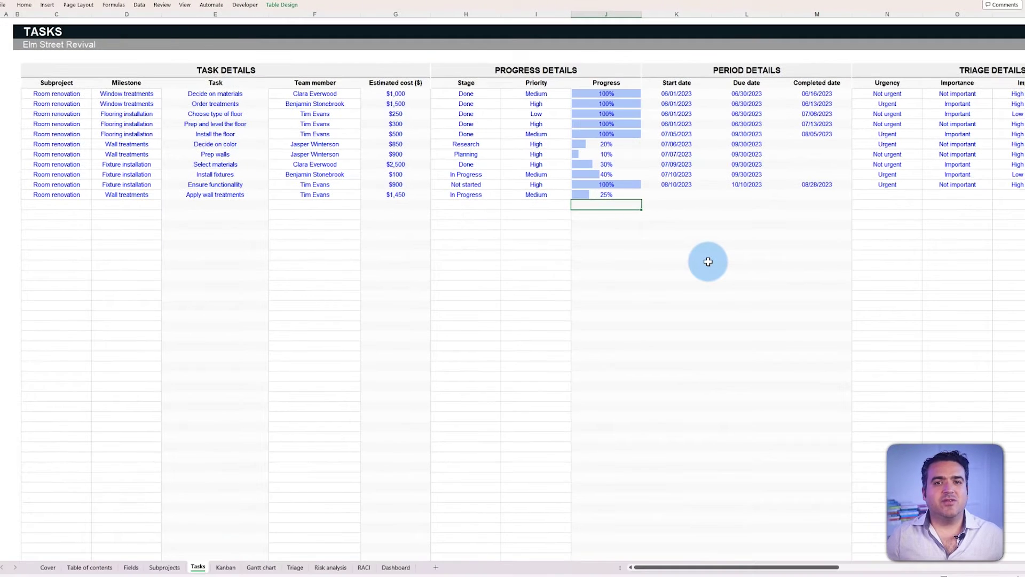
{"action": "left_click", "coordinate": [237, 568]}
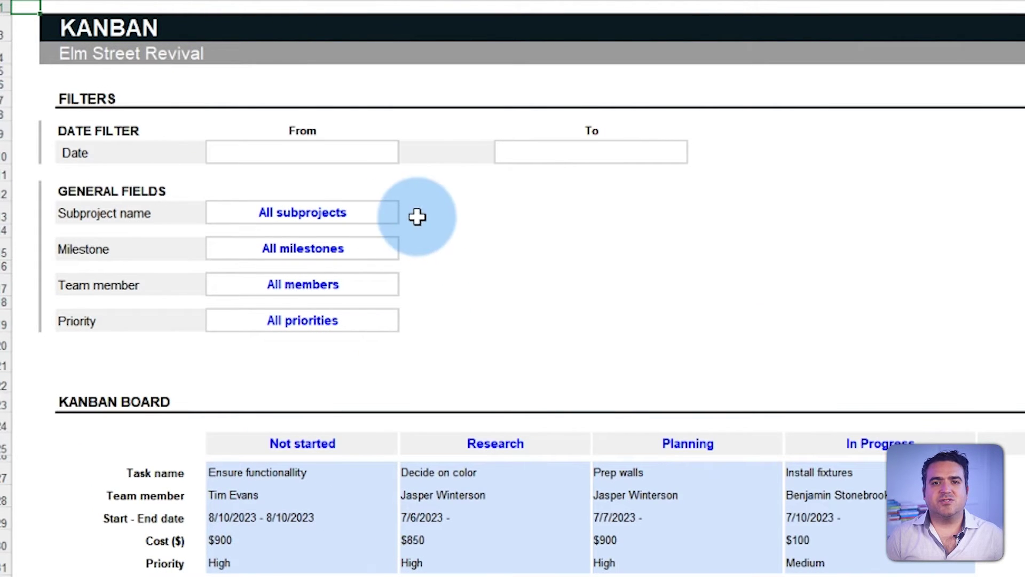
Step: Keep the Kanban Subproject filter at All and cycle Milestone through three milestones back to All
{"action": "left_click", "coordinate": [379, 219]}
{"action": "left_click", "coordinate": [406, 216]}
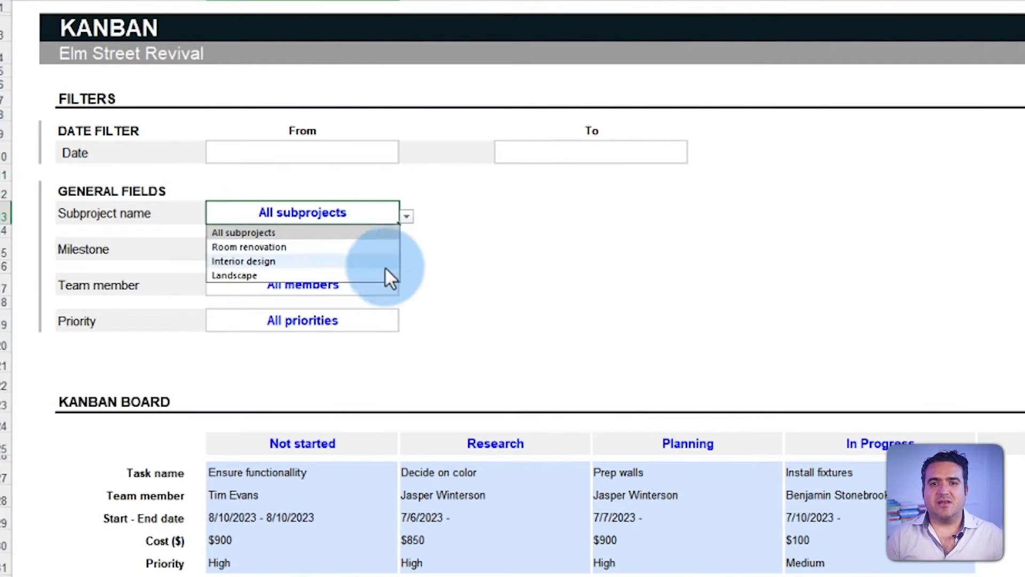
{"action": "left_click", "coordinate": [405, 218]}
{"action": "left_click", "coordinate": [386, 247]}
{"action": "left_click", "coordinate": [406, 252]}
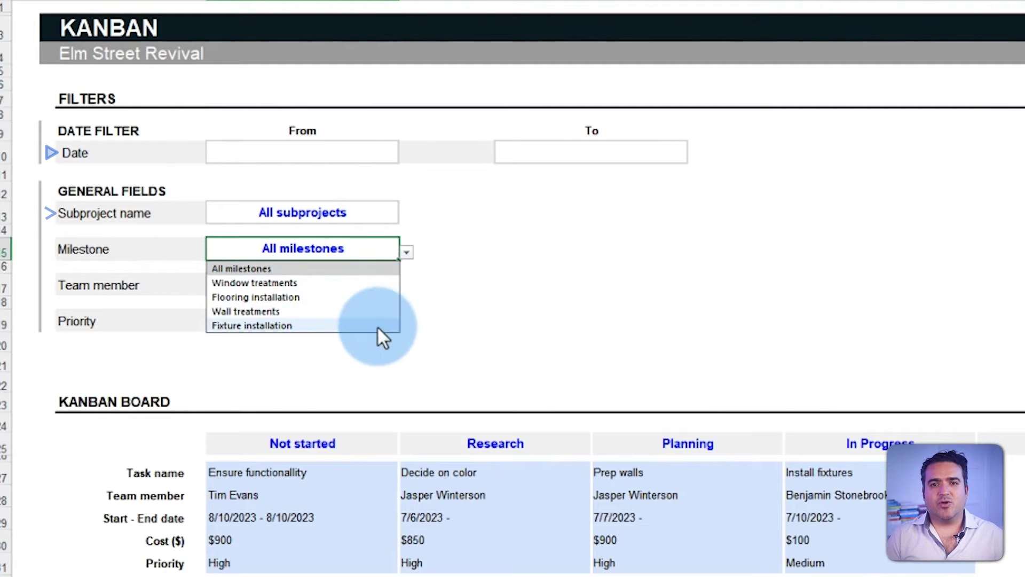
{"action": "left_click", "coordinate": [394, 283]}
{"action": "left_click", "coordinate": [407, 252]}
{"action": "left_click", "coordinate": [372, 296]}
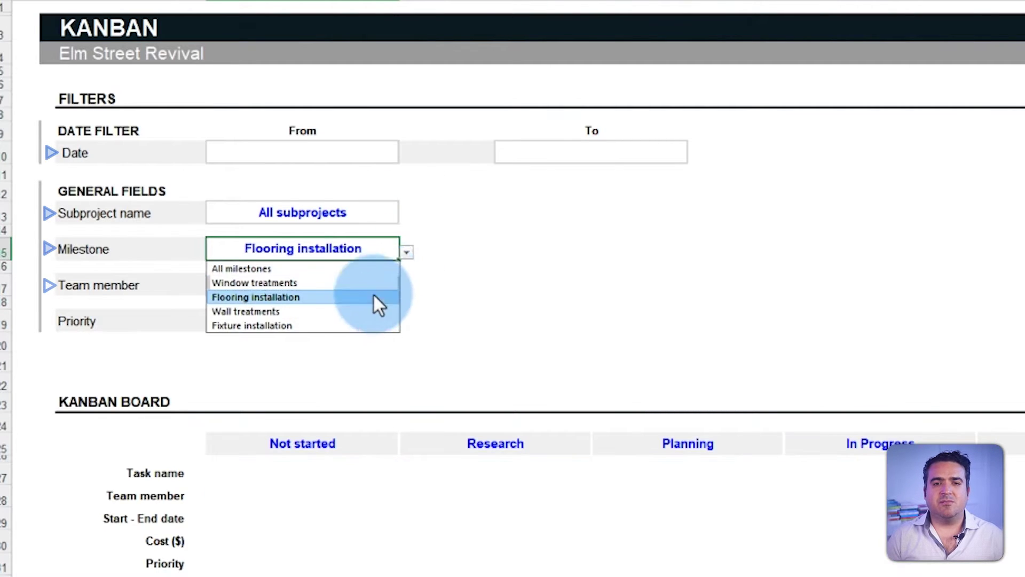
{"action": "left_click", "coordinate": [407, 252]}
{"action": "left_click", "coordinate": [371, 311]}
{"action": "left_click", "coordinate": [407, 252]}
{"action": "left_click", "coordinate": [393, 265]}
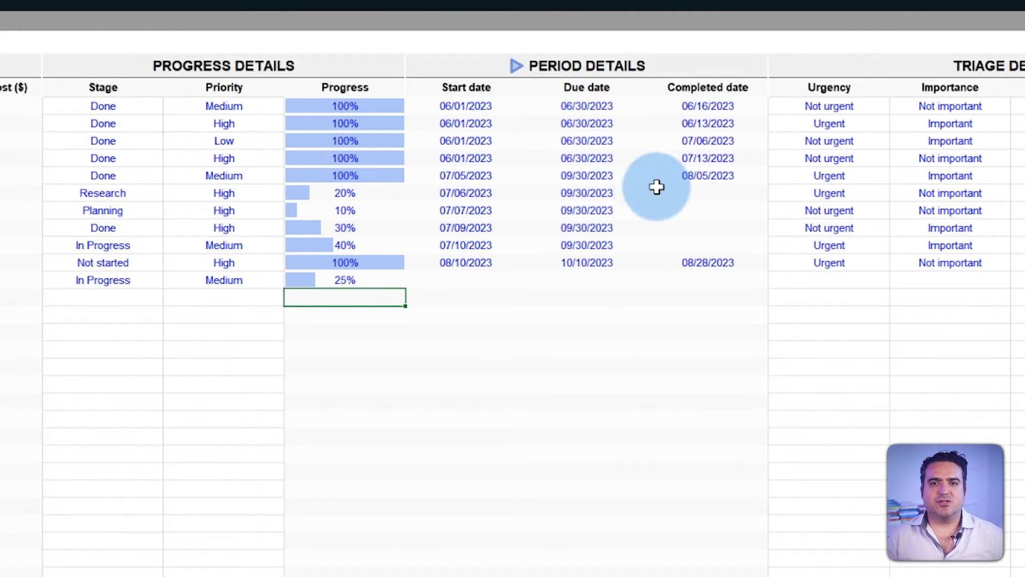
Step: Give Apply wall treatments a 07/08/2023 start date and a 09/30/2023 due date
{"action": "left_click", "coordinate": [482, 279]}
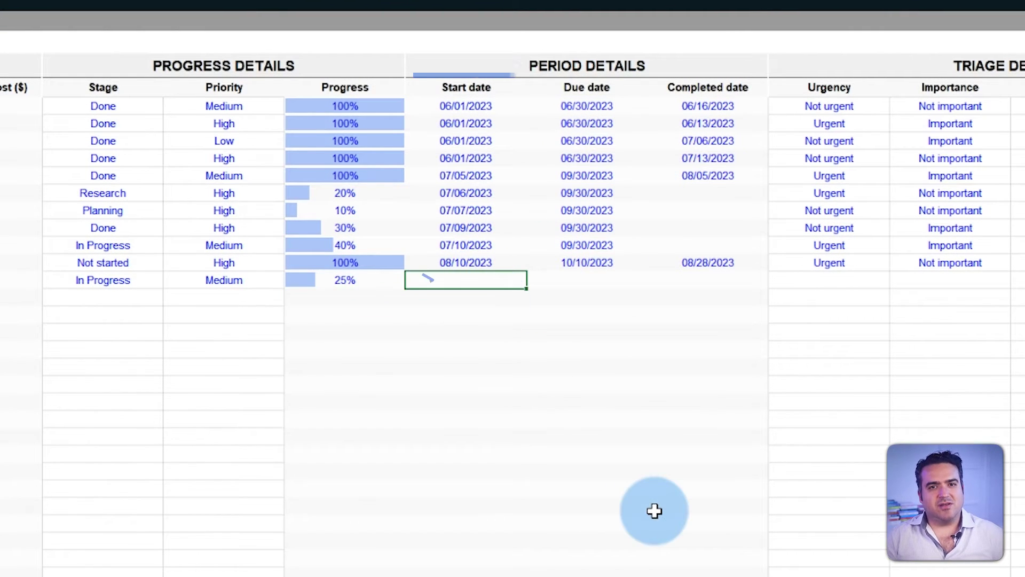
{"action": "type", "text": "08/"}
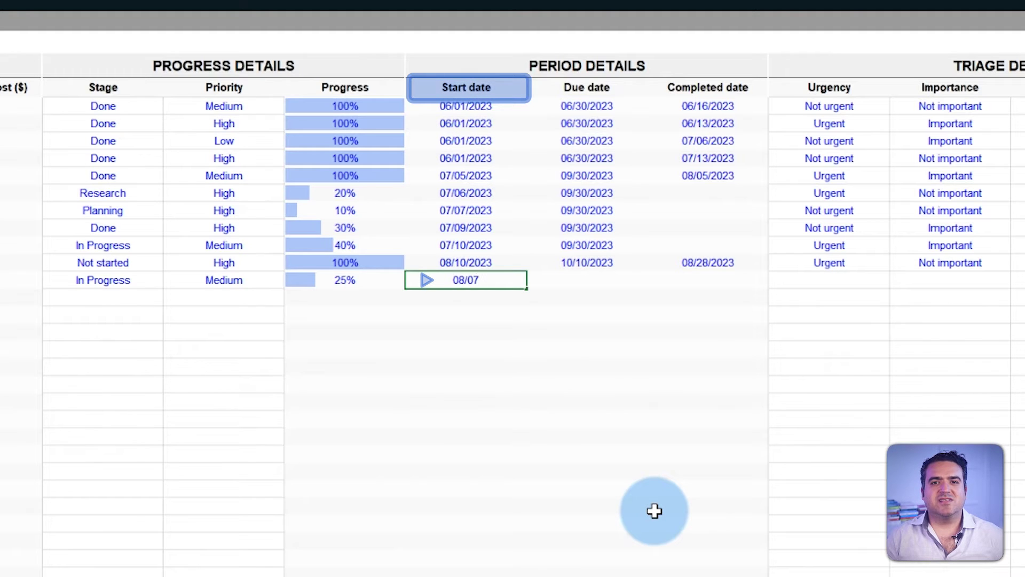
{"action": "type", "text": "07"}
{"action": "key", "text": "Return"}
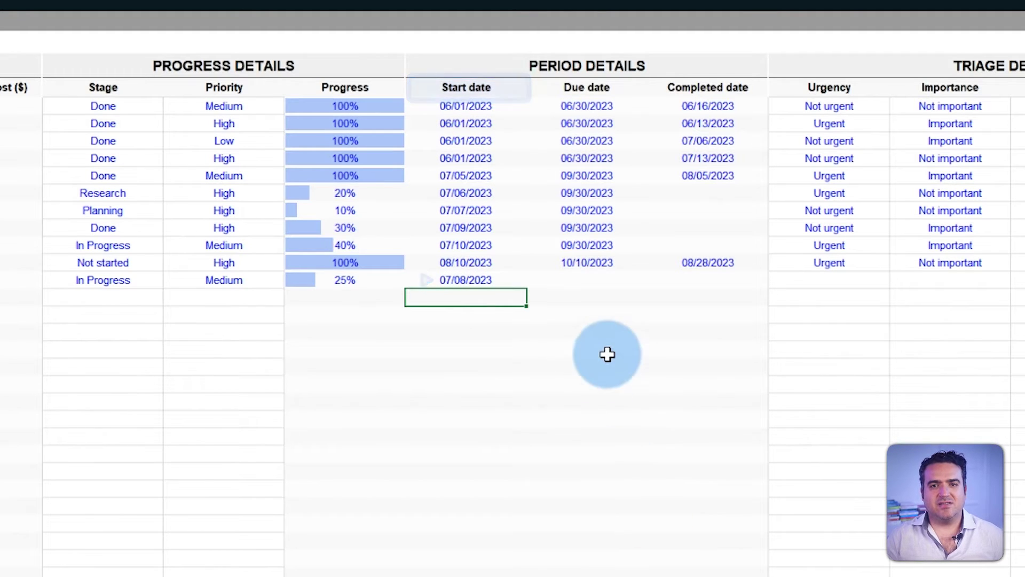
{"action": "left_click", "coordinate": [606, 278]}
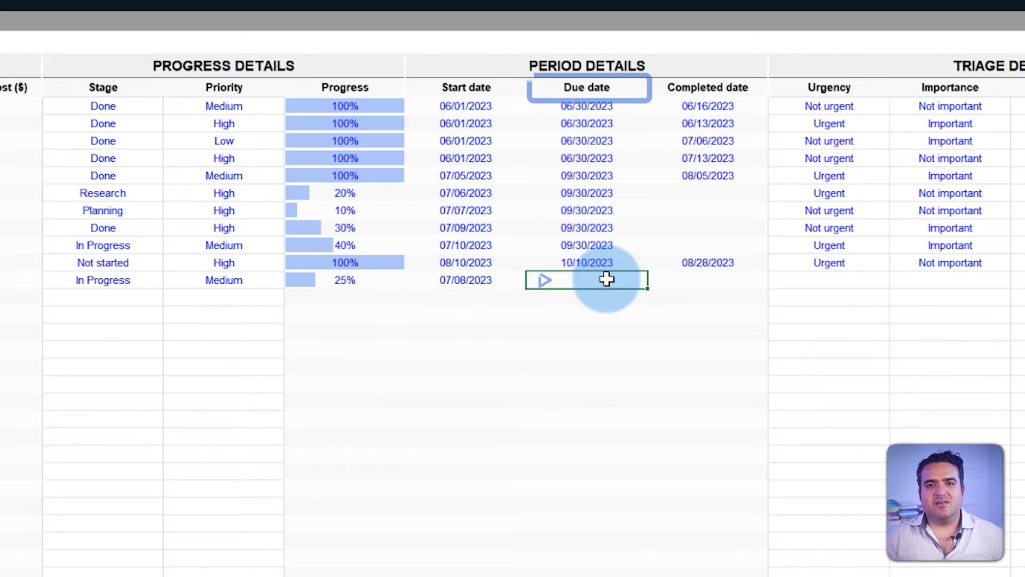
{"action": "type", "text": "30/09"}
{"action": "key", "text": "Return"}
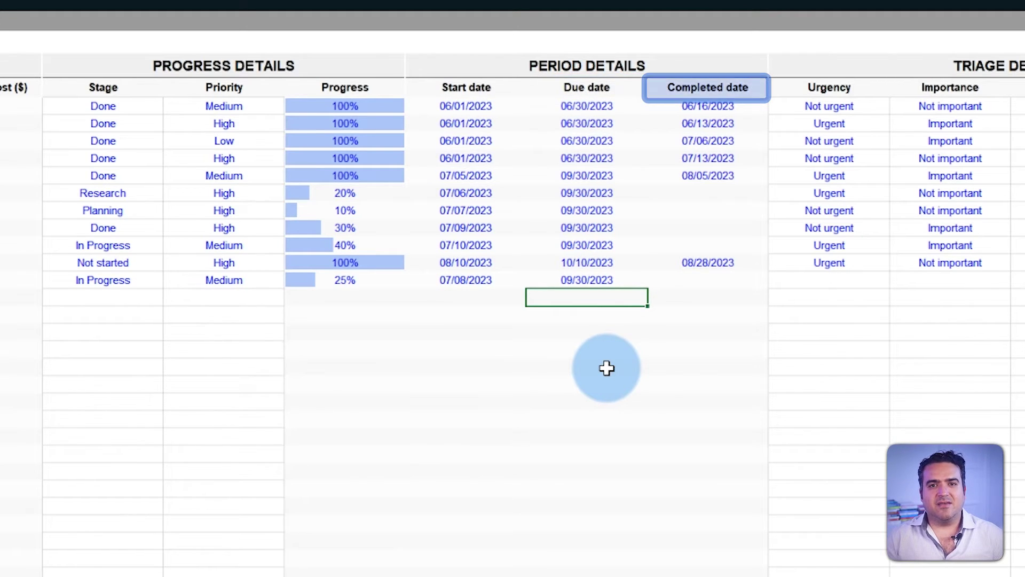
{"action": "left_click", "coordinate": [704, 278]}
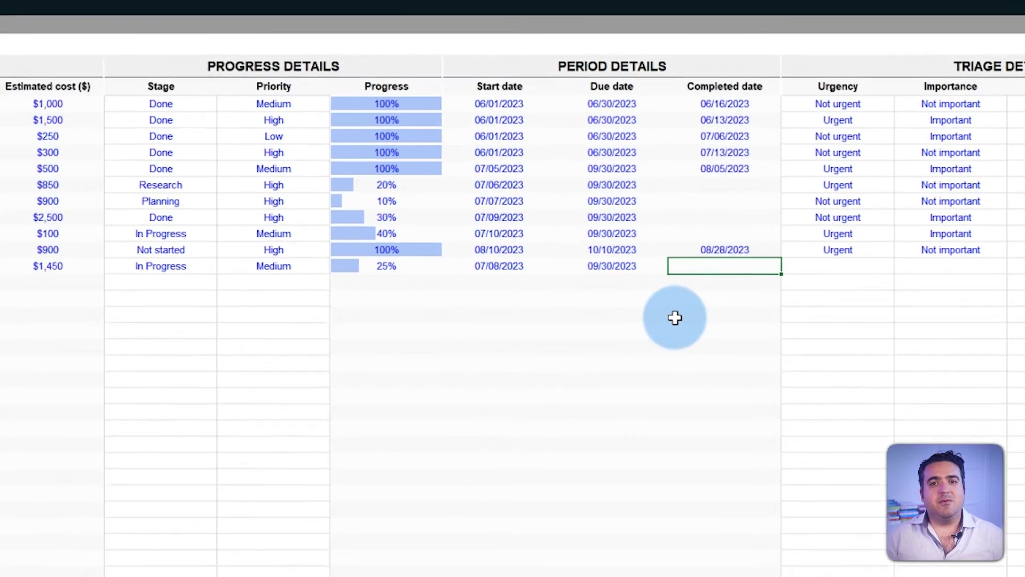
{"action": "left_click", "coordinate": [257, 564]}
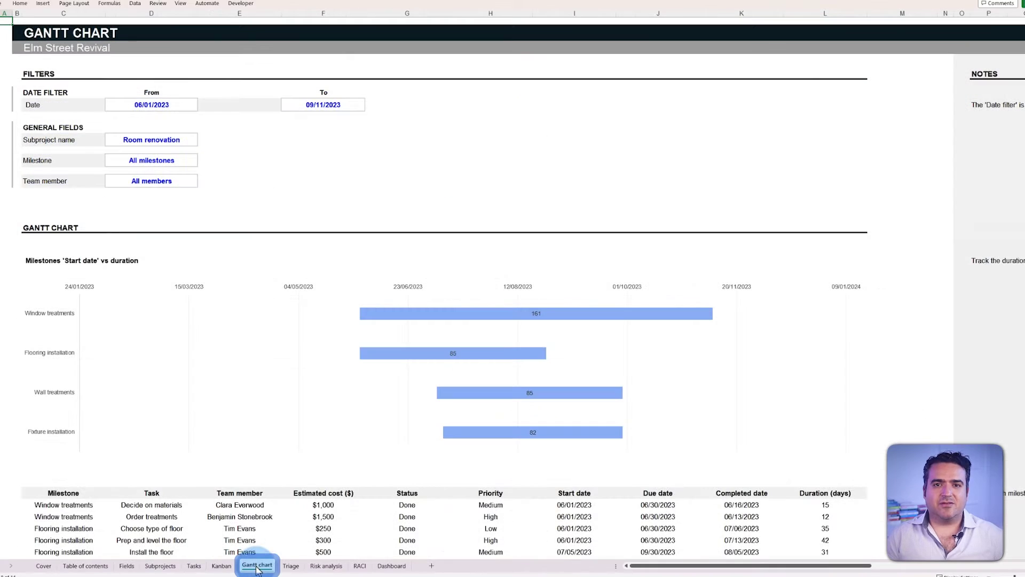
{"action": "scroll", "coordinate": [894, 408], "scroll_direction": "down", "scroll_amount": 5}
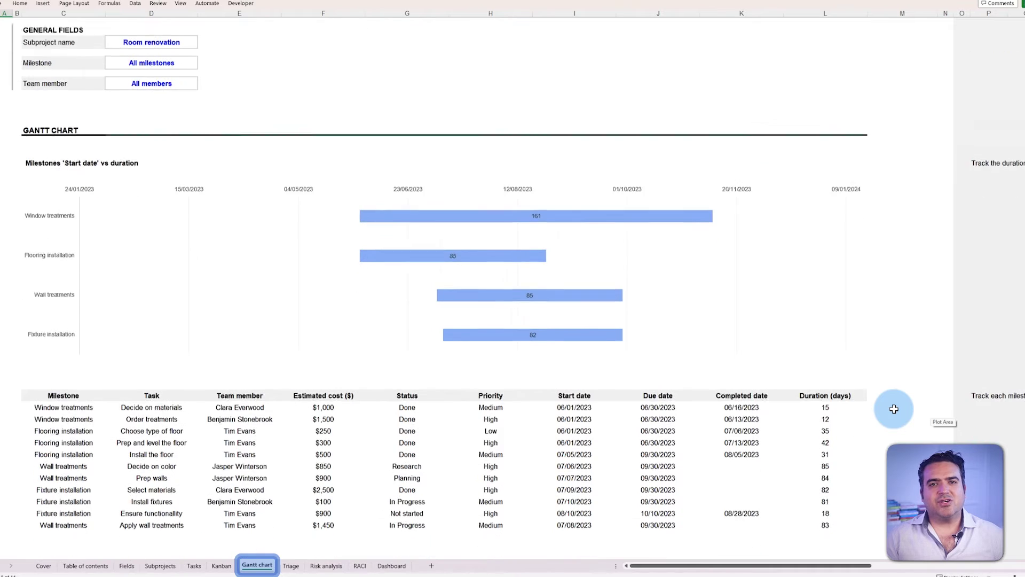
{"action": "scroll", "coordinate": [894, 409], "scroll_direction": "up", "scroll_amount": 2}
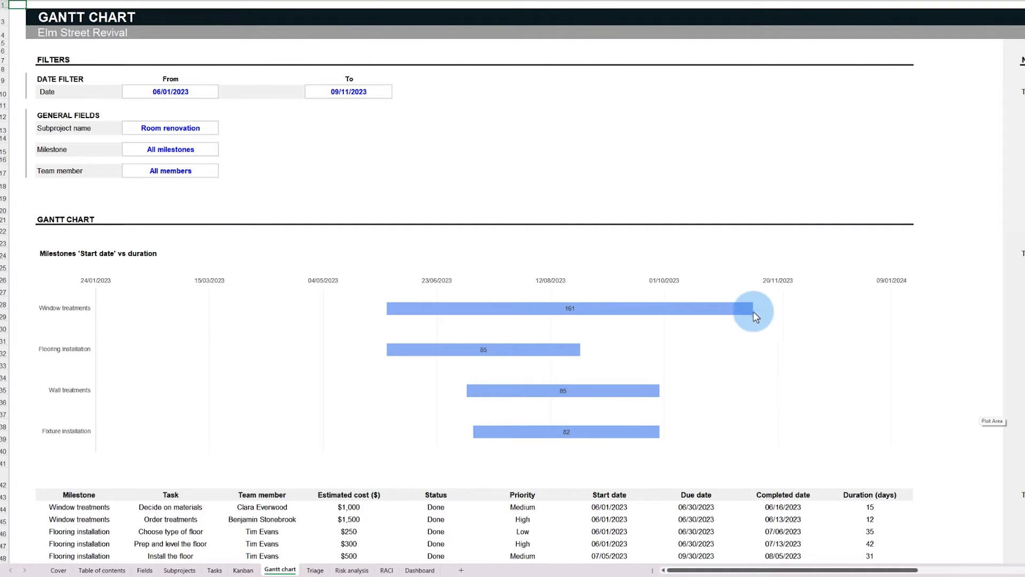
{"action": "left_click", "coordinate": [202, 149]}
{"action": "left_click", "coordinate": [222, 152]}
{"action": "left_click", "coordinate": [213, 166]}
{"action": "left_click", "coordinate": [222, 153]}
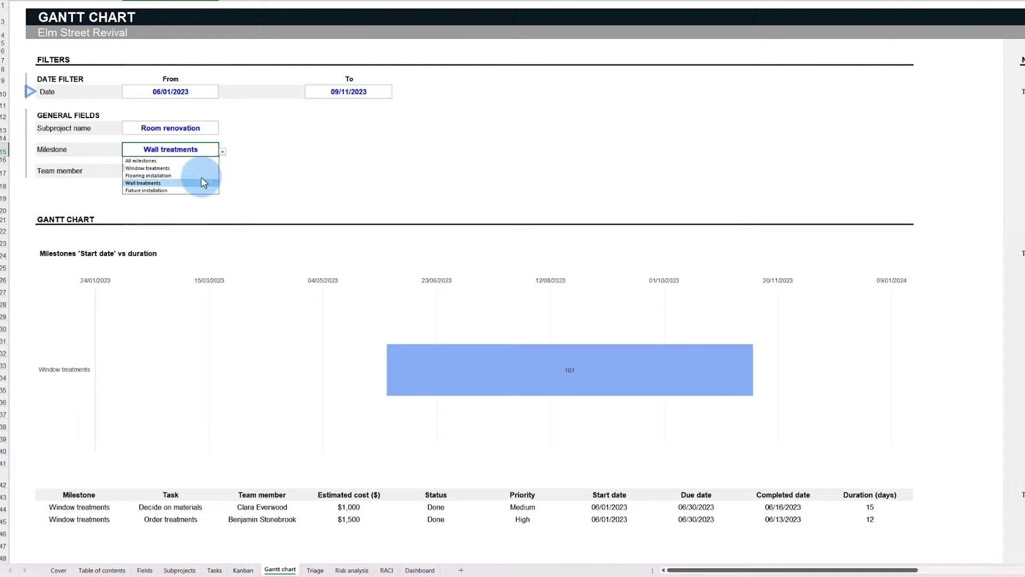
{"action": "left_click", "coordinate": [208, 183]}
{"action": "left_click", "coordinate": [222, 153]}
{"action": "left_click", "coordinate": [213, 159]}
{"action": "left_click", "coordinate": [216, 173]}
{"action": "left_click", "coordinate": [222, 173]}
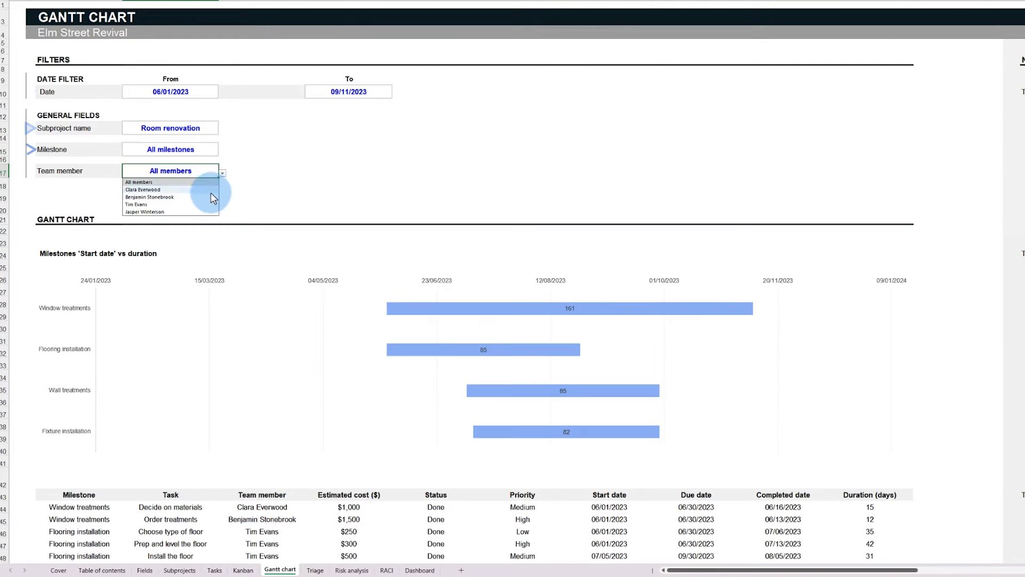
{"action": "left_click", "coordinate": [204, 197]}
{"action": "left_click", "coordinate": [222, 173]}
{"action": "left_click", "coordinate": [214, 182]}
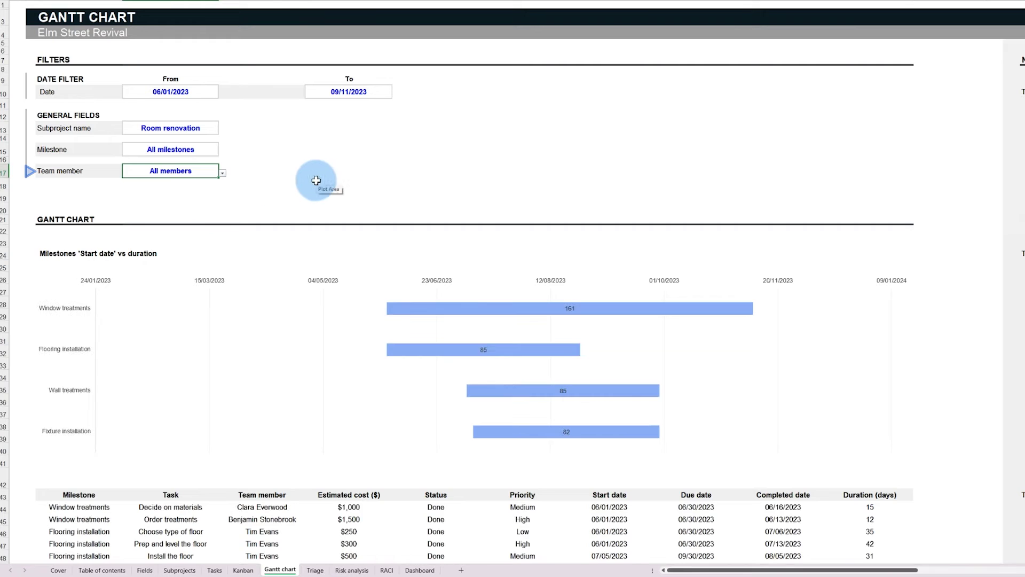
{"action": "left_click", "coordinate": [950, 350]}
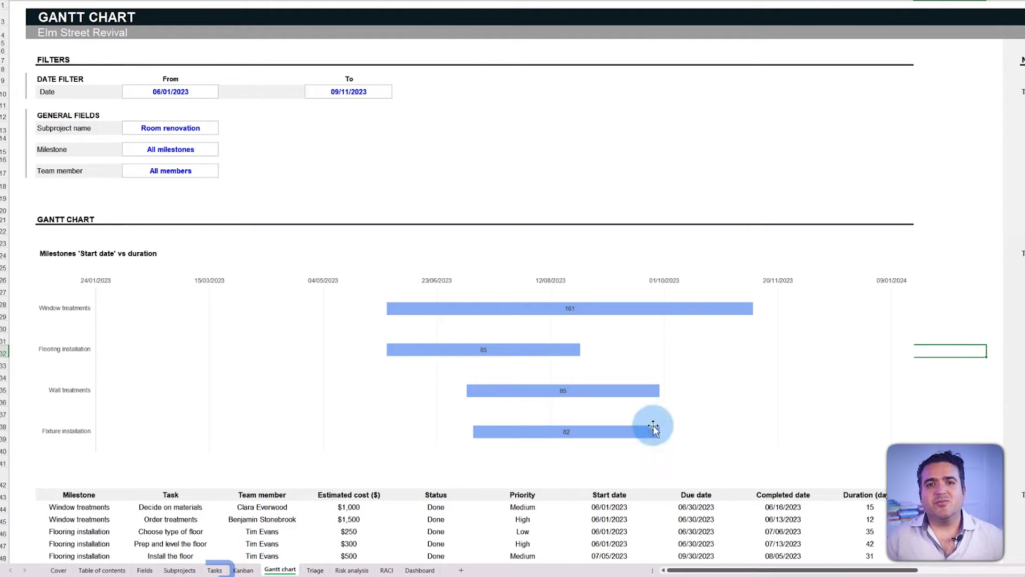
{"action": "left_click", "coordinate": [215, 569]}
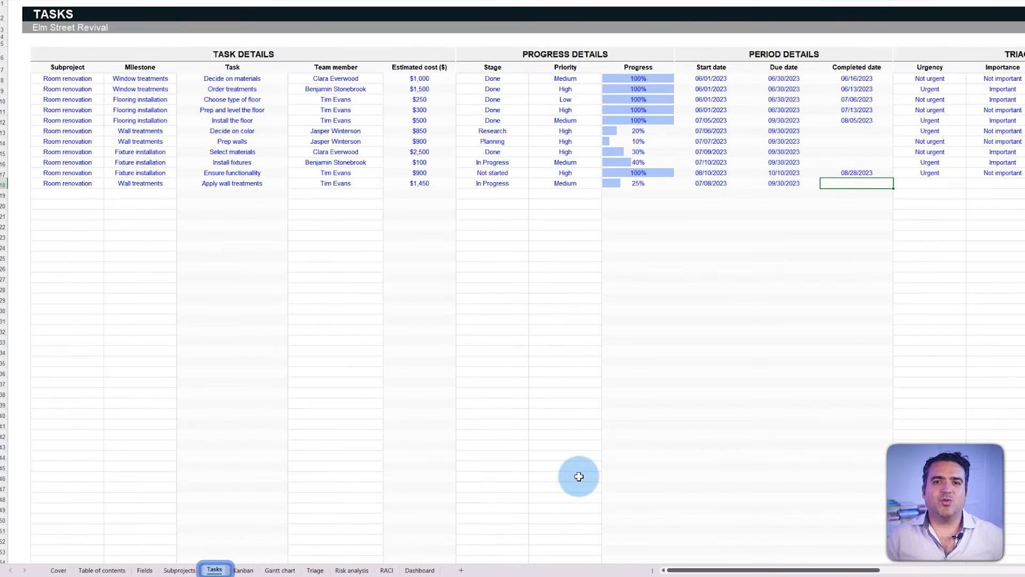
Step: Mark the Apply wall treatments task's Urgency as Not urgent and Importance as Important
{"action": "left_click_drag", "start_coordinate": [722, 570], "coordinate": [773, 571]}
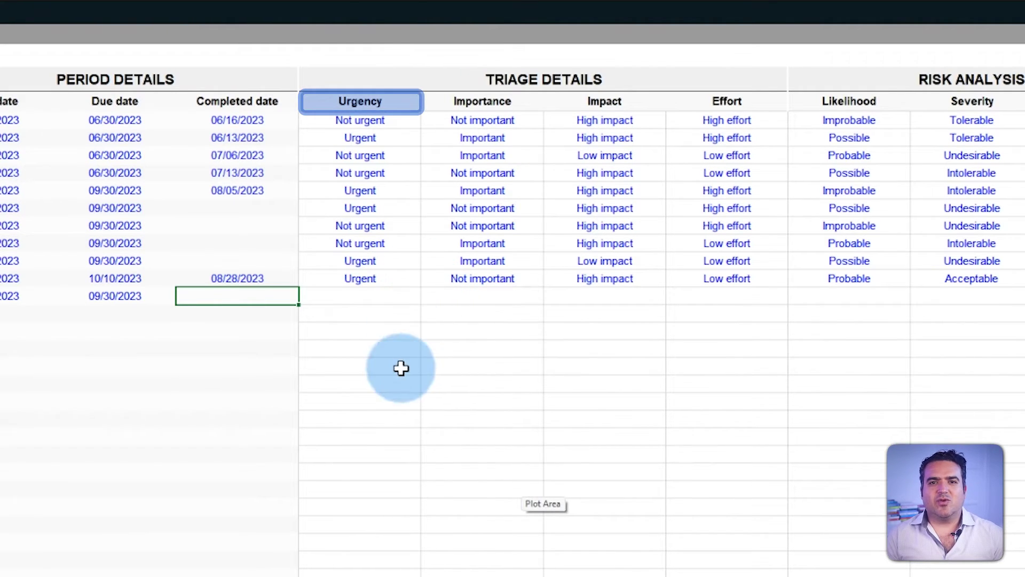
{"action": "left_click", "coordinate": [398, 297]}
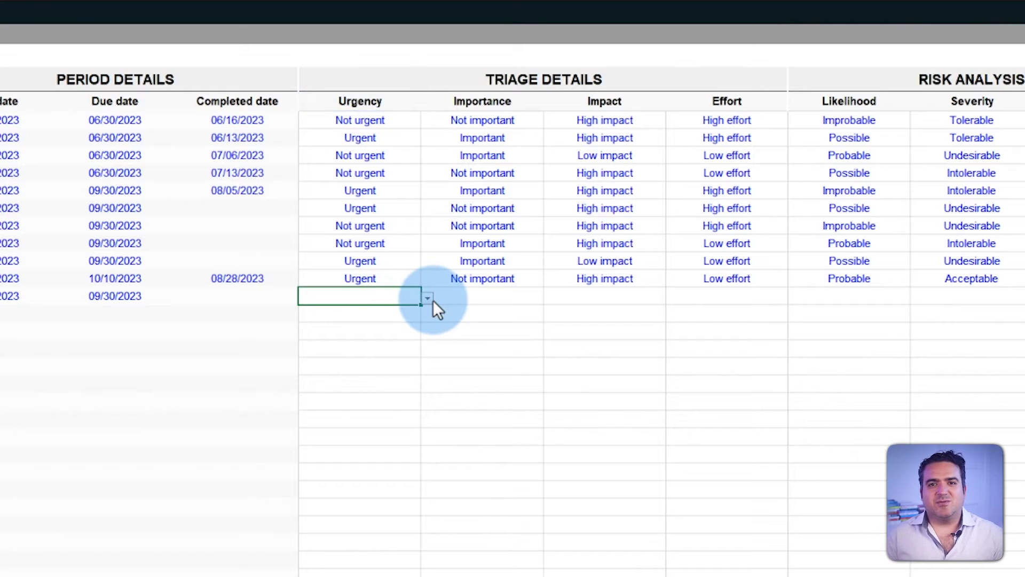
{"action": "left_click", "coordinate": [428, 299]}
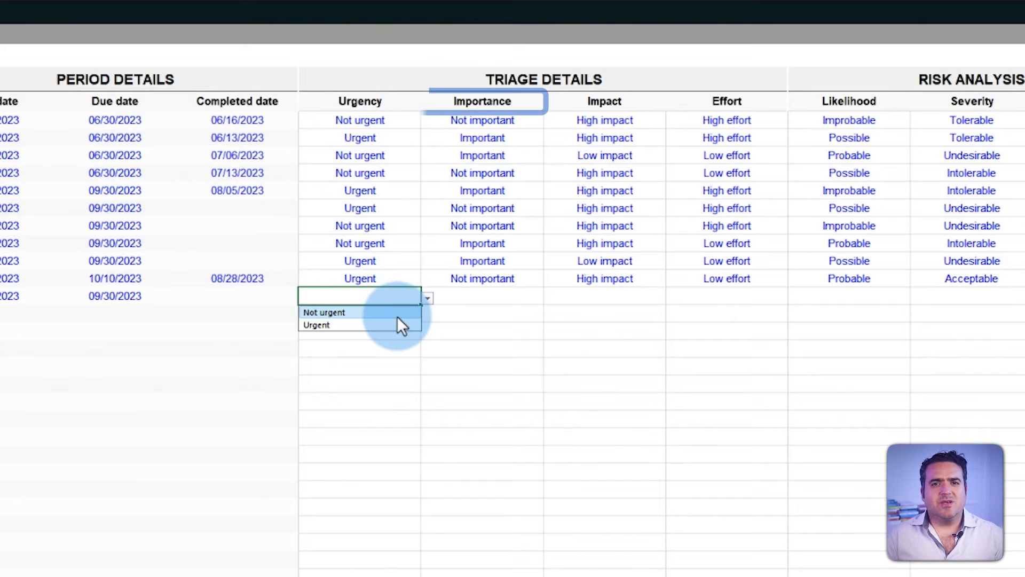
{"action": "left_click", "coordinate": [396, 315]}
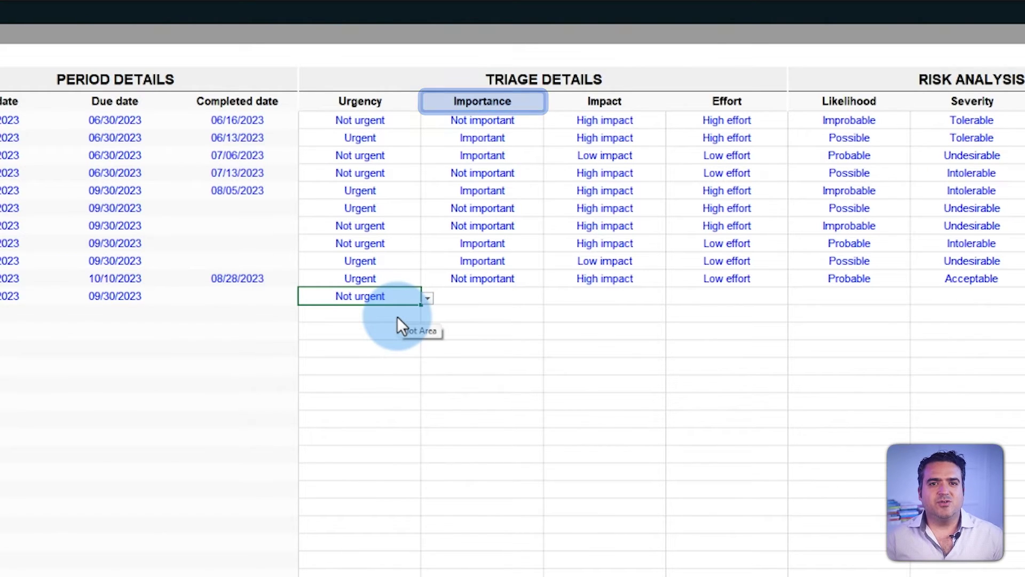
{"action": "left_click", "coordinate": [521, 296]}
{"action": "left_click", "coordinate": [550, 298]}
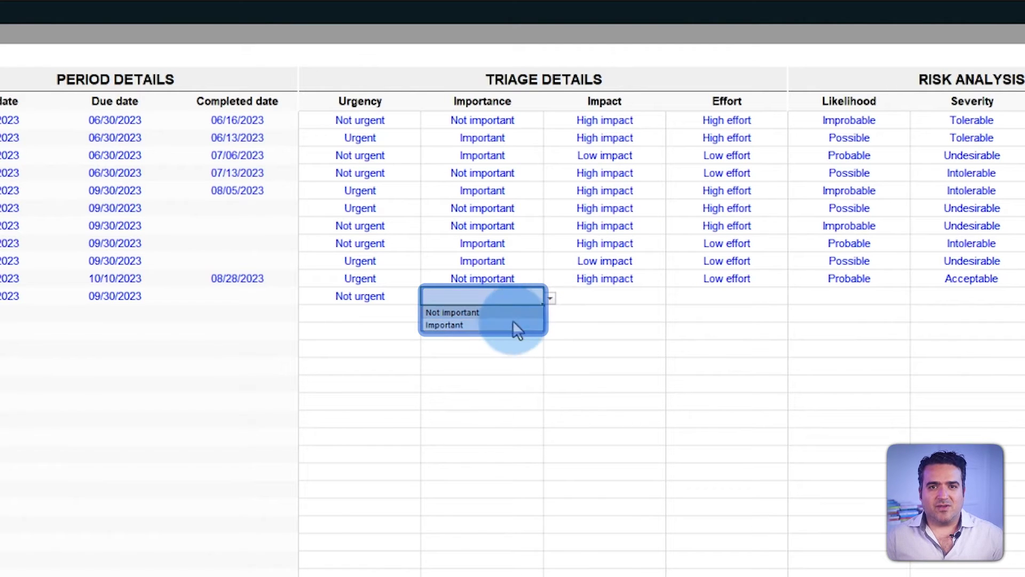
{"action": "left_click", "coordinate": [513, 324]}
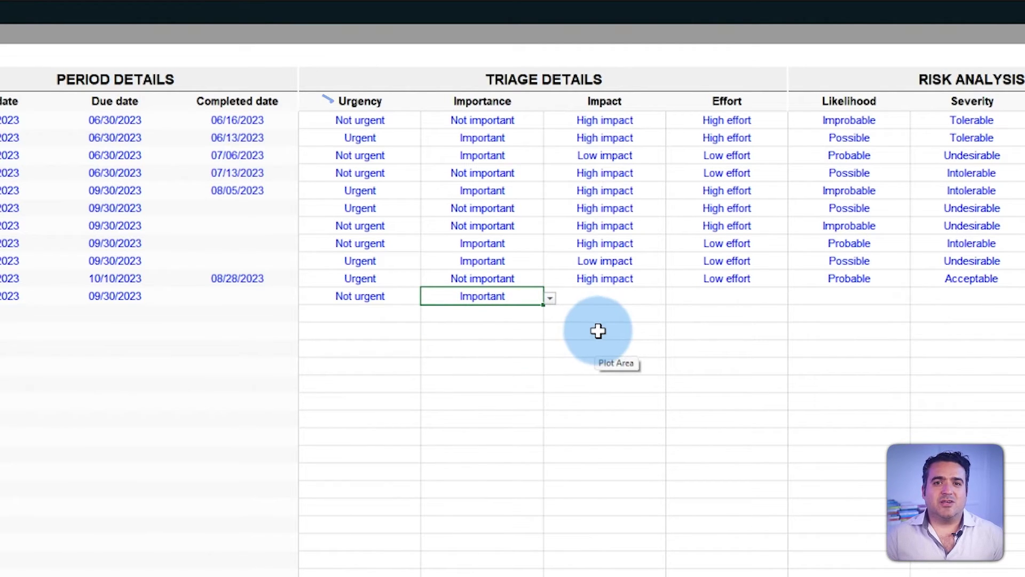
Step: Rate the same task High impact and Low effort
{"action": "left_click", "coordinate": [598, 332]}
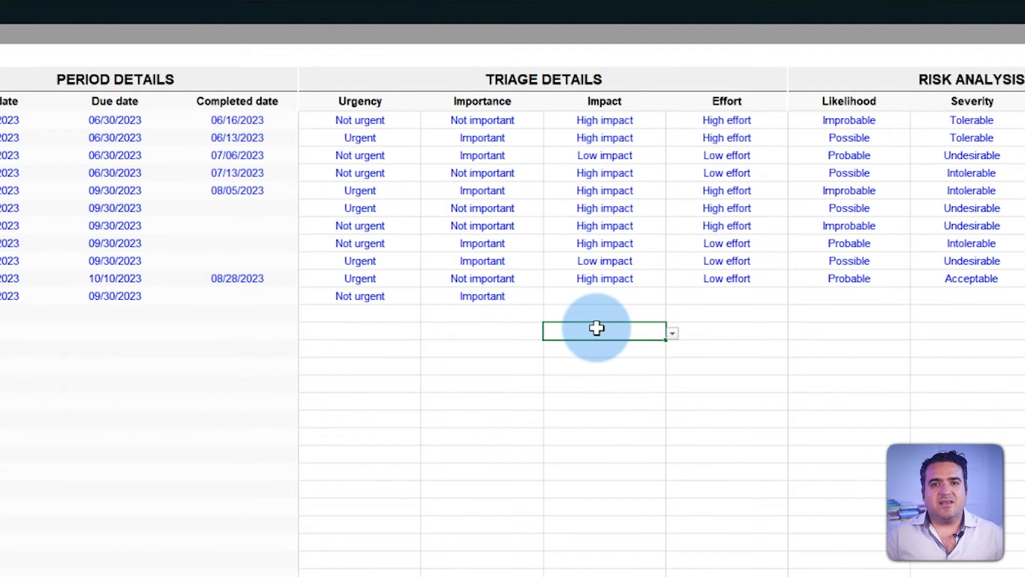
{"action": "key", "text": "Up"}
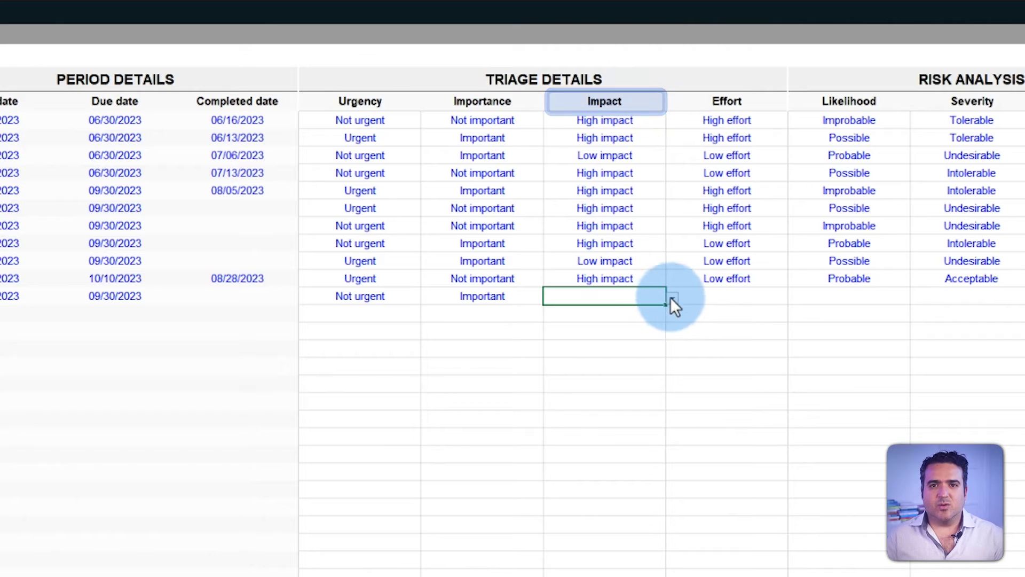
{"action": "left_click", "coordinate": [672, 299]}
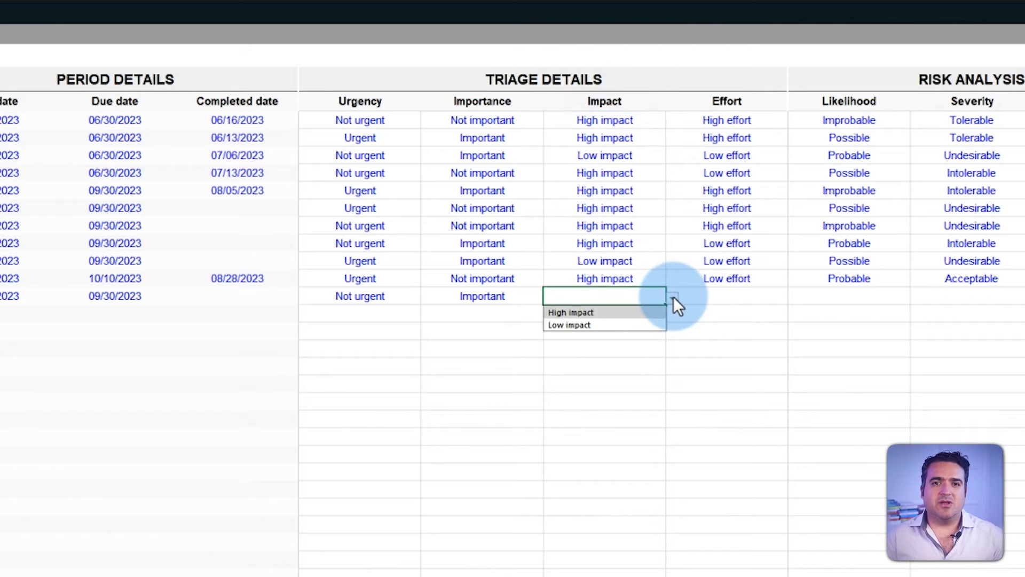
{"action": "left_click", "coordinate": [626, 319]}
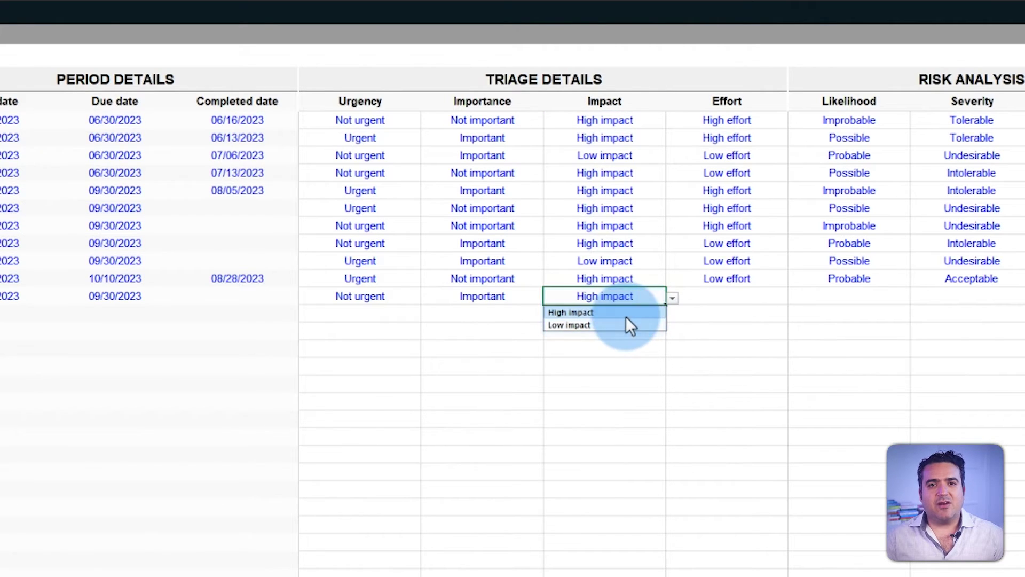
{"action": "left_click", "coordinate": [726, 319]}
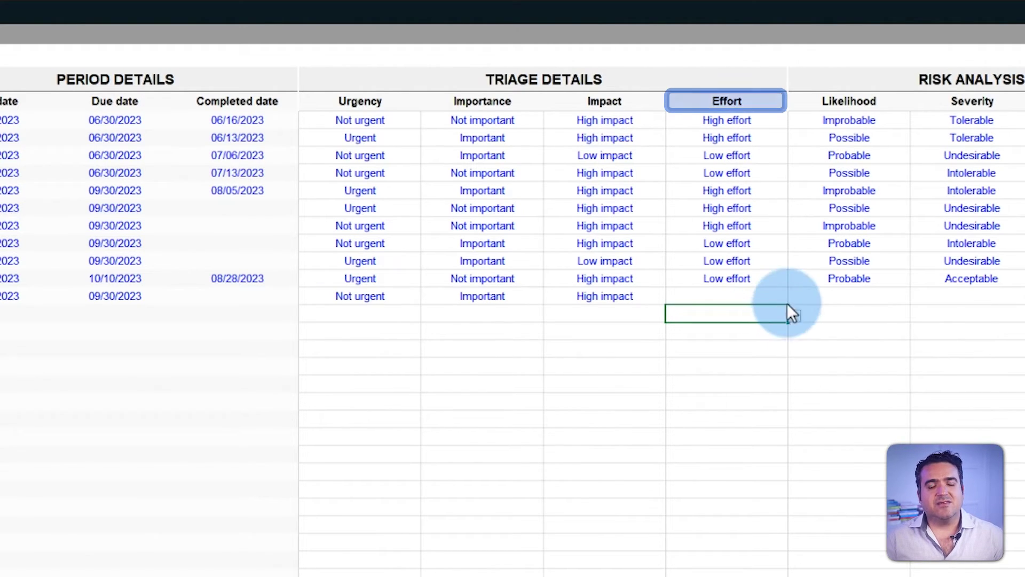
{"action": "left_click", "coordinate": [768, 298]}
{"action": "left_click", "coordinate": [790, 299]}
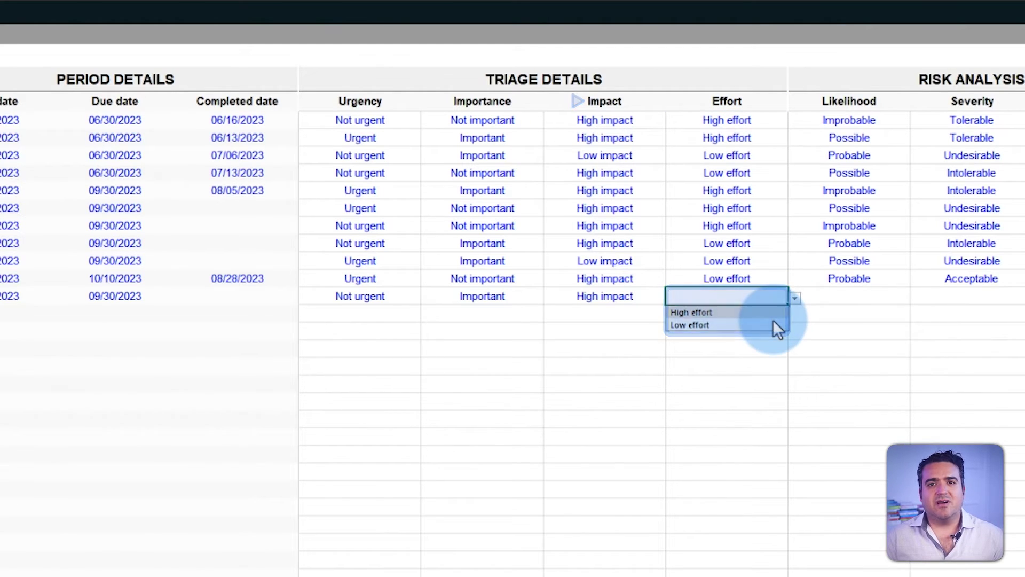
{"action": "left_click", "coordinate": [772, 323]}
{"action": "left_click", "coordinate": [743, 332]}
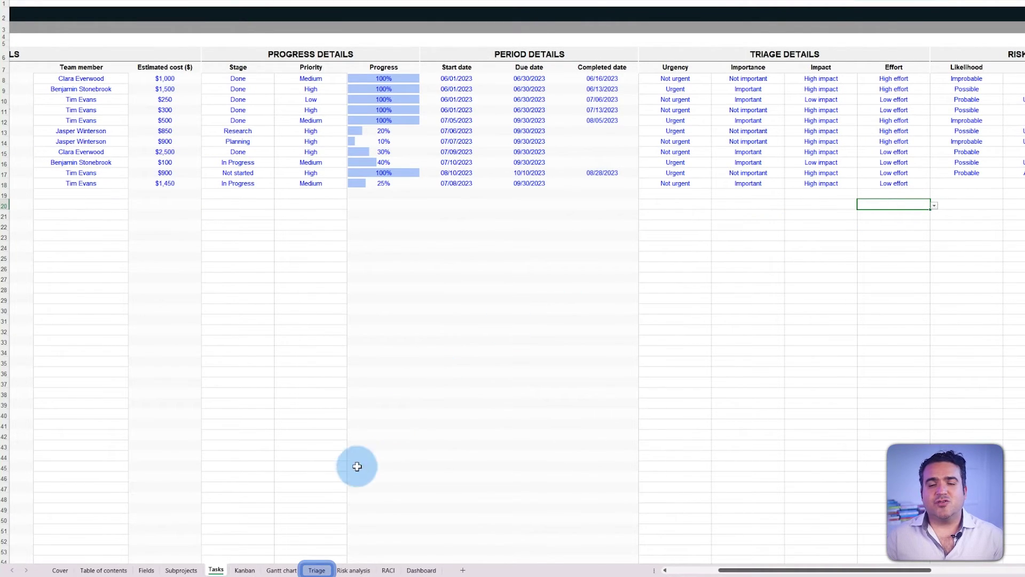
{"action": "left_click", "coordinate": [316, 570]}
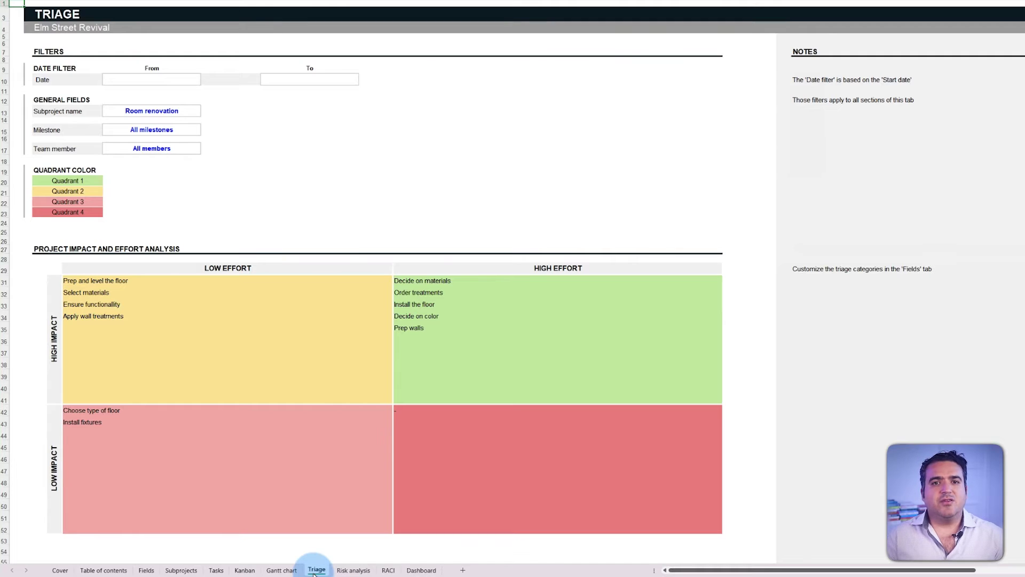
{"action": "scroll", "coordinate": [895, 371], "scroll_direction": "down", "scroll_amount": 8}
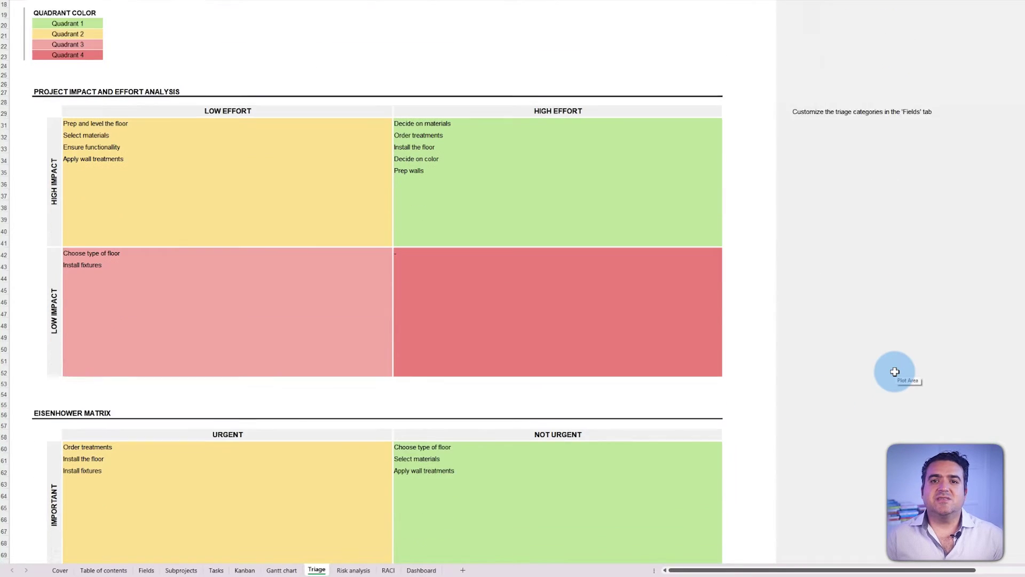
{"action": "scroll", "coordinate": [894, 371], "scroll_direction": "down", "scroll_amount": 4}
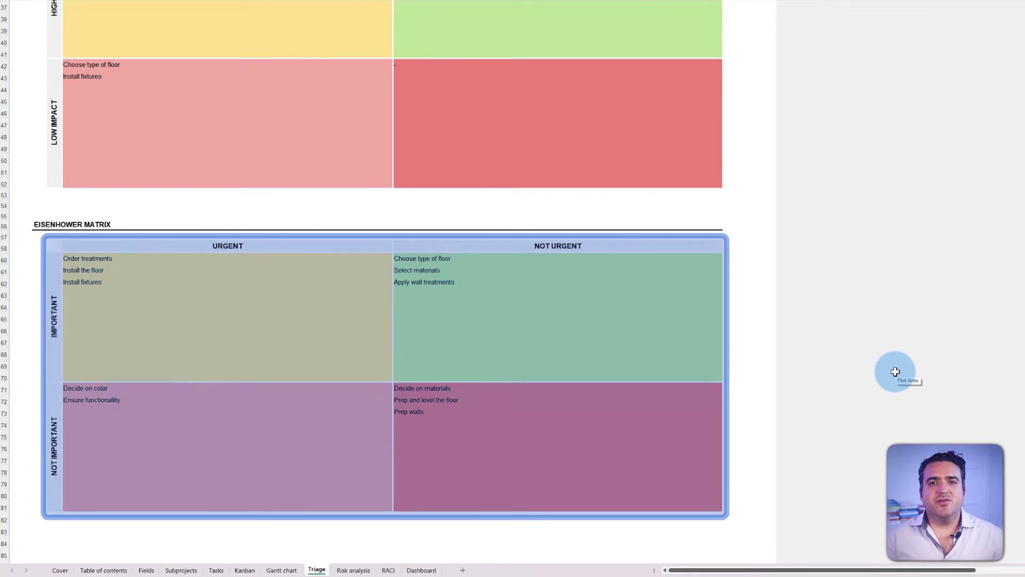
{"action": "scroll", "coordinate": [895, 371], "scroll_direction": "up", "scroll_amount": 1}
{"action": "scroll", "coordinate": [895, 371], "scroll_direction": "up", "scroll_amount": 11}
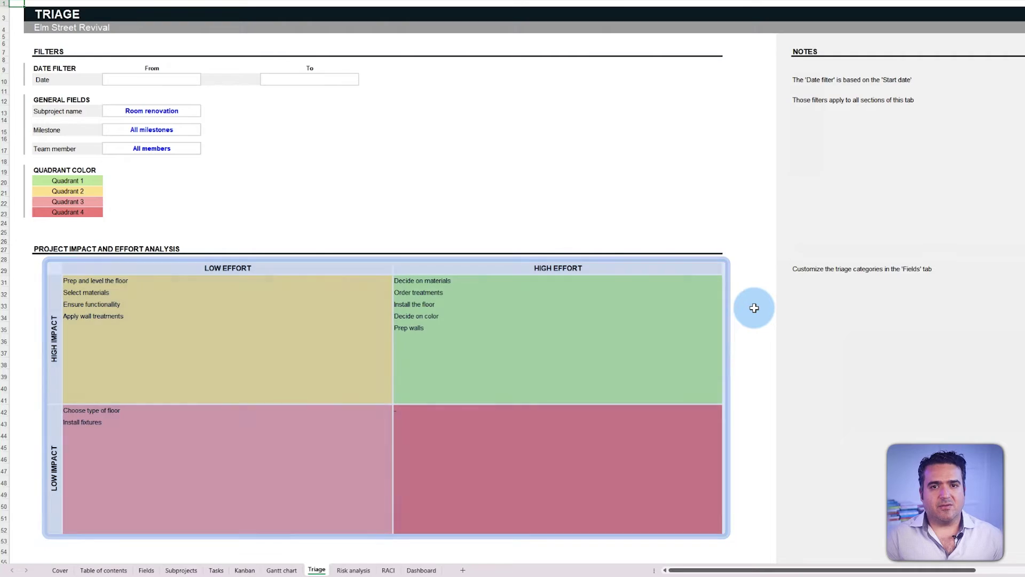
{"action": "scroll", "coordinate": [754, 308], "scroll_direction": "down", "scroll_amount": 13}
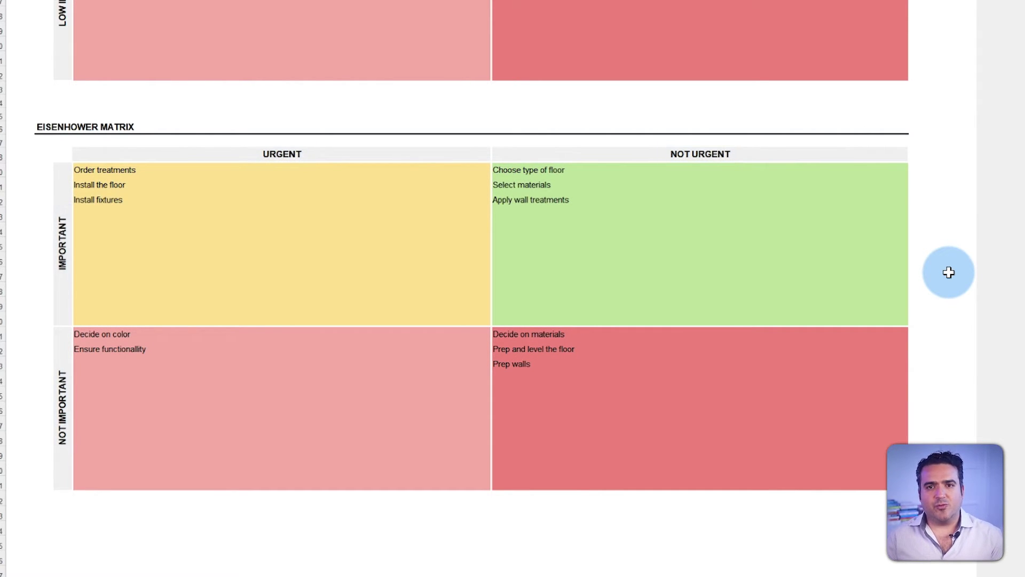
{"action": "scroll", "coordinate": [948, 272], "scroll_direction": "up", "scroll_amount": 8}
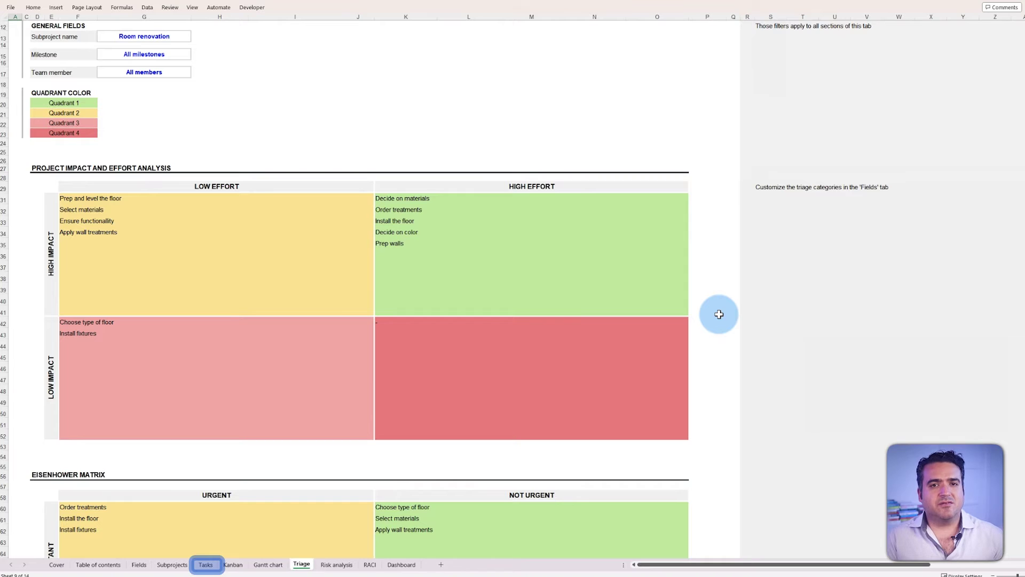
{"action": "scroll", "coordinate": [719, 314], "scroll_direction": "up", "scroll_amount": 4}
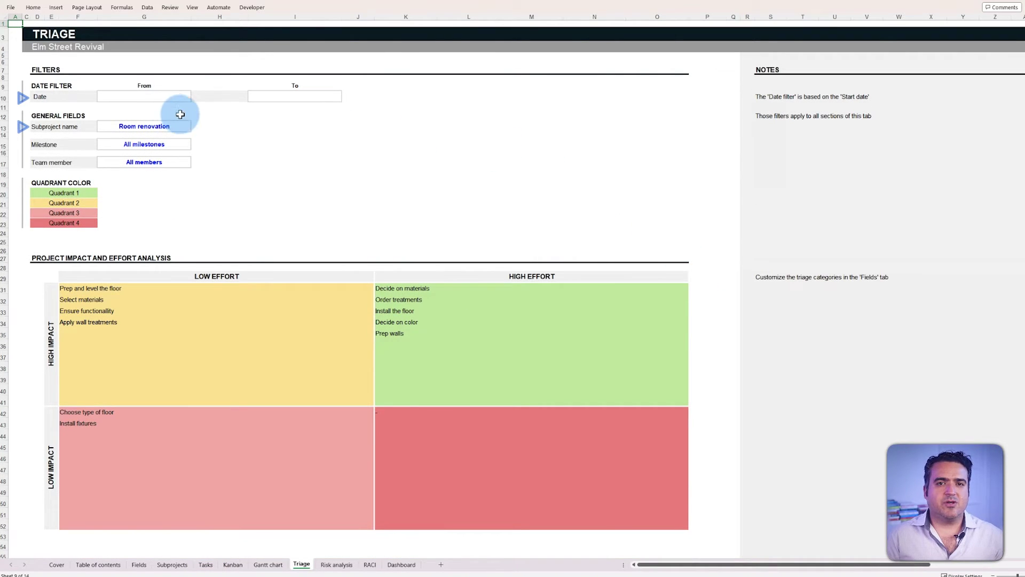
{"action": "left_click", "coordinate": [185, 140]}
{"action": "left_click", "coordinate": [196, 146]}
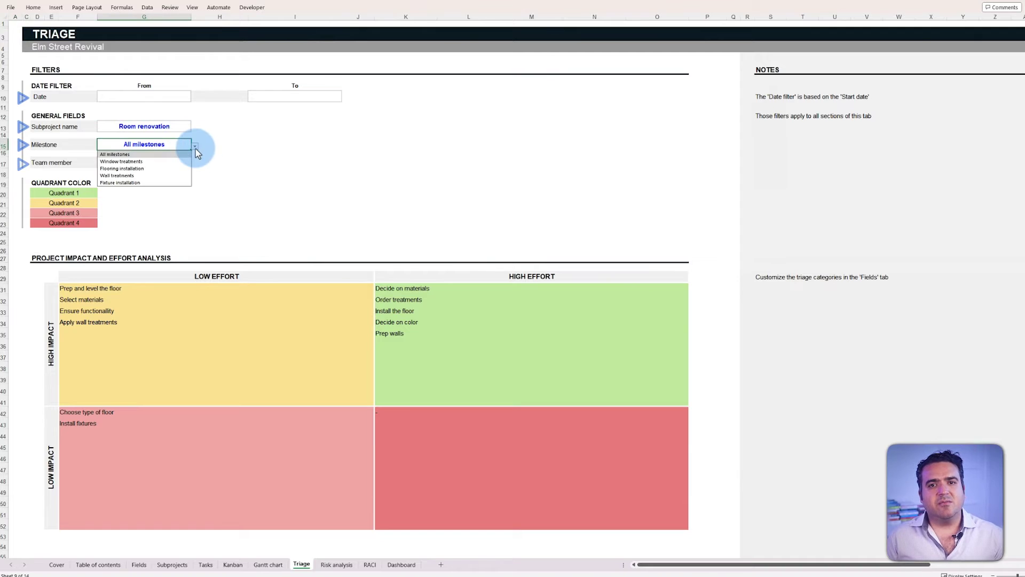
{"action": "left_click", "coordinate": [176, 168]}
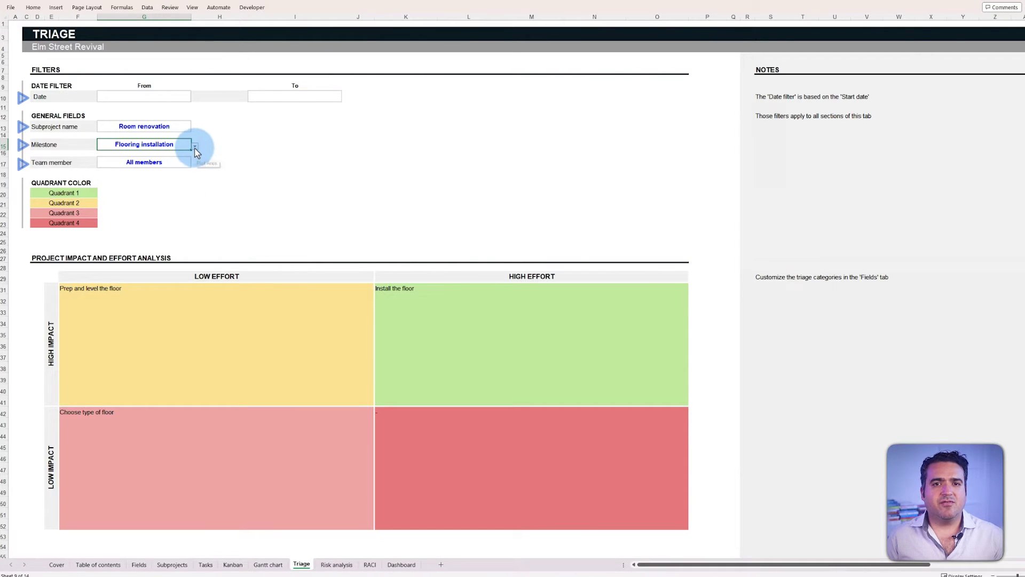
{"action": "left_click", "coordinate": [195, 146]}
{"action": "left_click", "coordinate": [184, 154]}
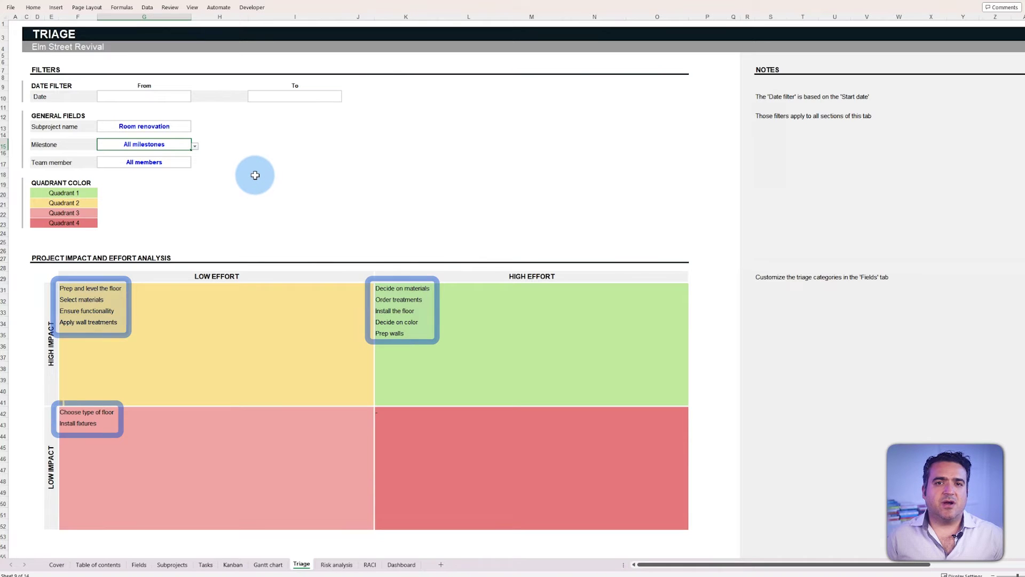
{"action": "left_click", "coordinate": [226, 184]}
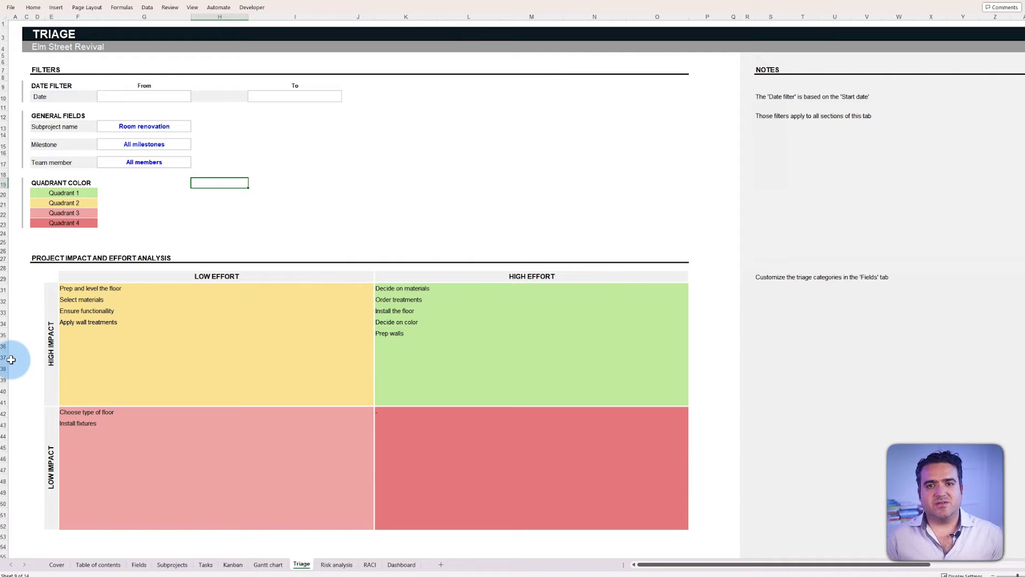
Step: Insert blank rows into the High Impact and Low Impact quadrants, starting with rows 37–41
{"action": "mouse_move", "coordinate": [10, 359]}
{"action": "left_mouse_down"}
{"action": "mouse_move", "coordinate": [1, 399]}
{"action": "mouse_move", "coordinate": [18, 371]}
{"action": "left_mouse_up"}
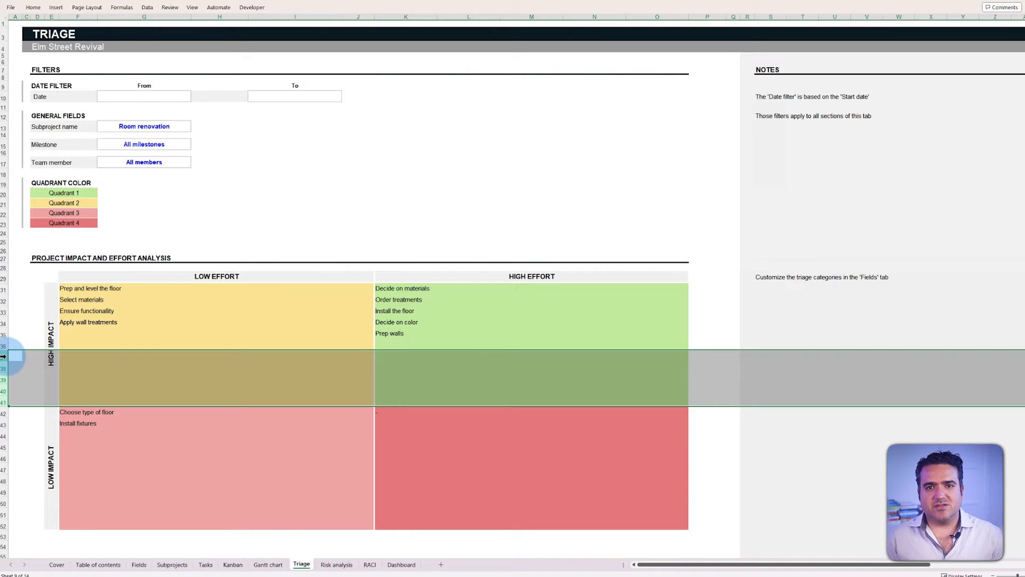
{"action": "right_click", "coordinate": [3, 356]}
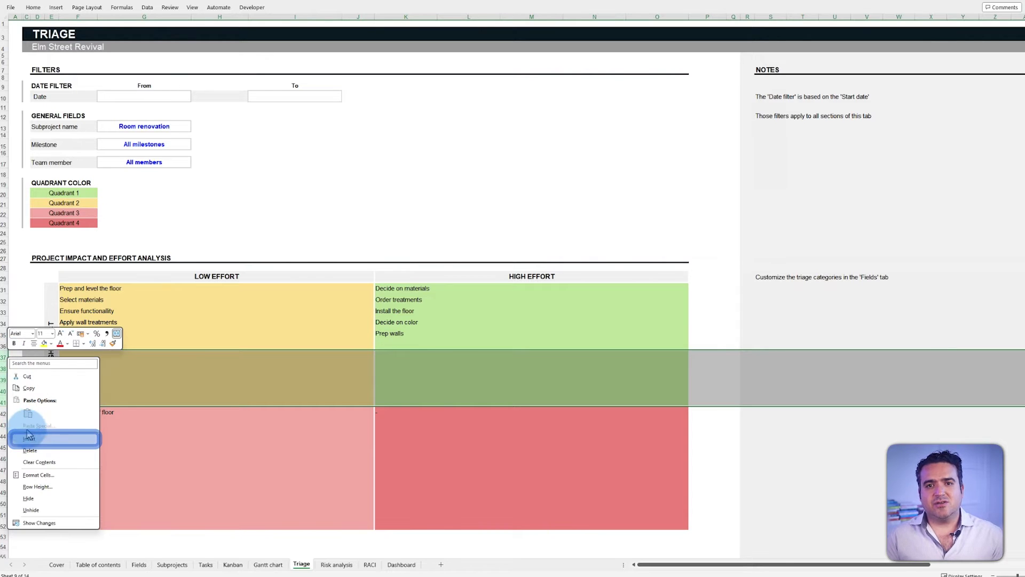
{"action": "left_click", "coordinate": [34, 441]}
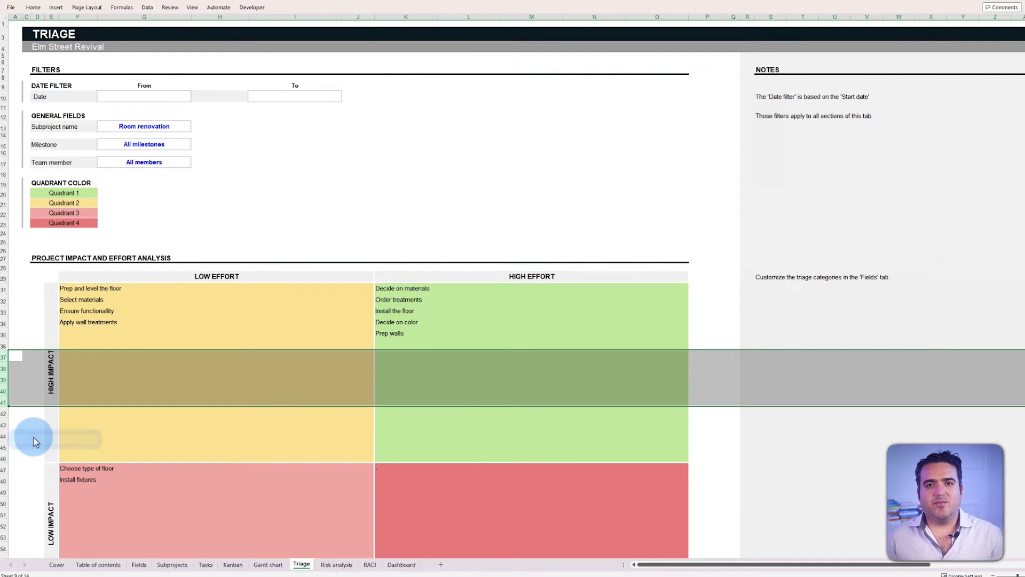
{"action": "left_click", "coordinate": [36, 449]}
{"action": "scroll", "coordinate": [7, 424], "scroll_direction": "down", "scroll_amount": 3}
{"action": "left_click_drag", "start_coordinate": [4, 408], "coordinate": [4, 497]}
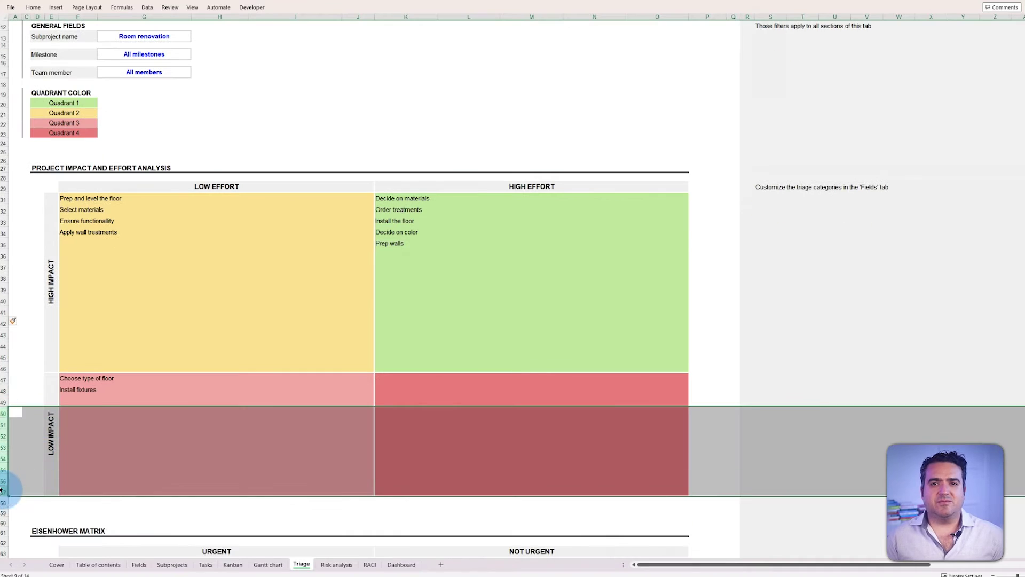
{"action": "key", "text": "ctrl+shift+plus"}
Step: Insert extra rows into the Important and Not Important quadrants, nine at rows 93–101
{"action": "scroll", "coordinate": [49, 385], "scroll_direction": "down", "scroll_amount": 7}
{"action": "scroll", "coordinate": [5, 304], "scroll_direction": "down", "scroll_amount": 4}
{"action": "right_click", "coordinate": [5, 363]}
{"action": "left_click_drag", "start_coordinate": [4, 337], "coordinate": [10, 430]}
{"action": "left_click", "coordinate": [22, 441]}
{"action": "scroll", "coordinate": [23, 441], "scroll_direction": "down", "scroll_amount": 4}
{"action": "right_click", "coordinate": [10, 430]}
{"action": "left_click", "coordinate": [27, 477]}
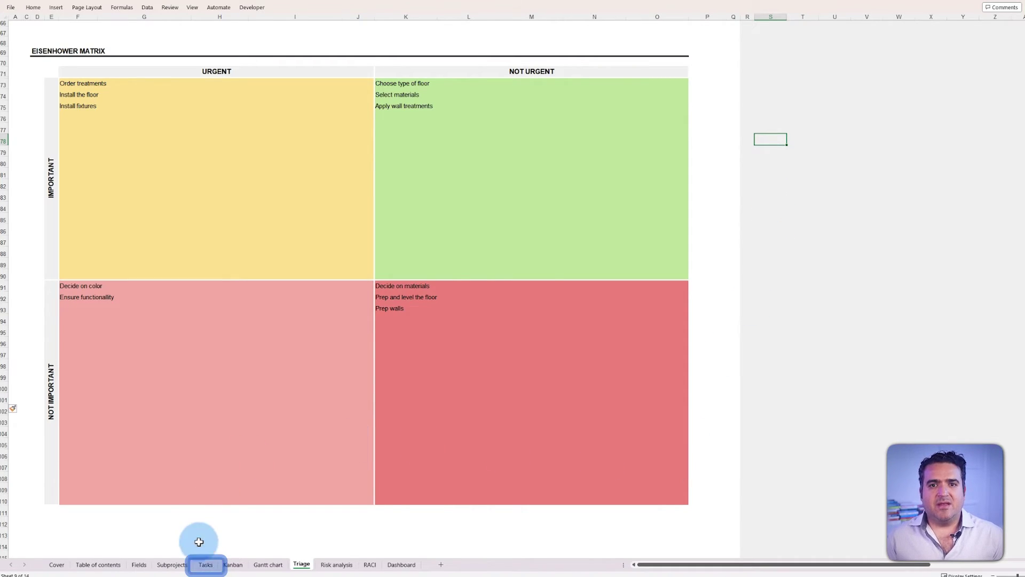
Step: Give the last task Possible likelihood and Acceptable severity for a Low rating, then view the Fields matrix
{"action": "left_click", "coordinate": [206, 563]}
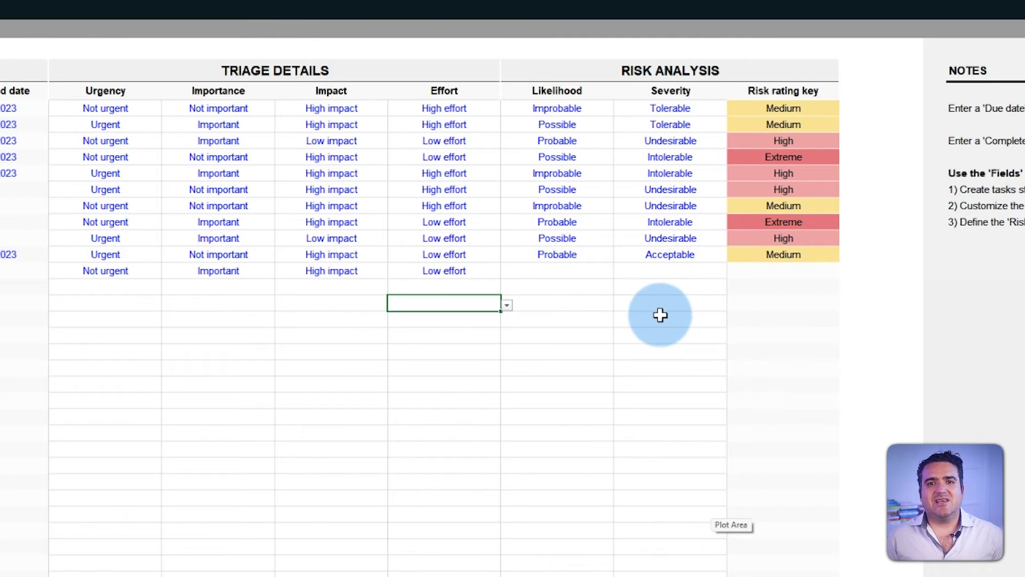
{"action": "left_click", "coordinate": [588, 272]}
{"action": "left_click", "coordinate": [621, 273]}
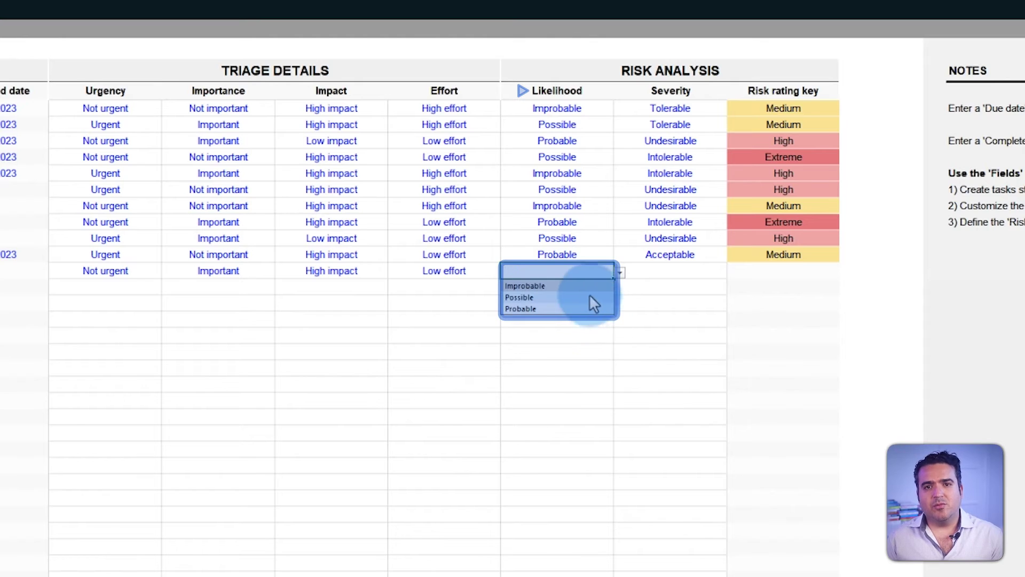
{"action": "left_click", "coordinate": [574, 297]}
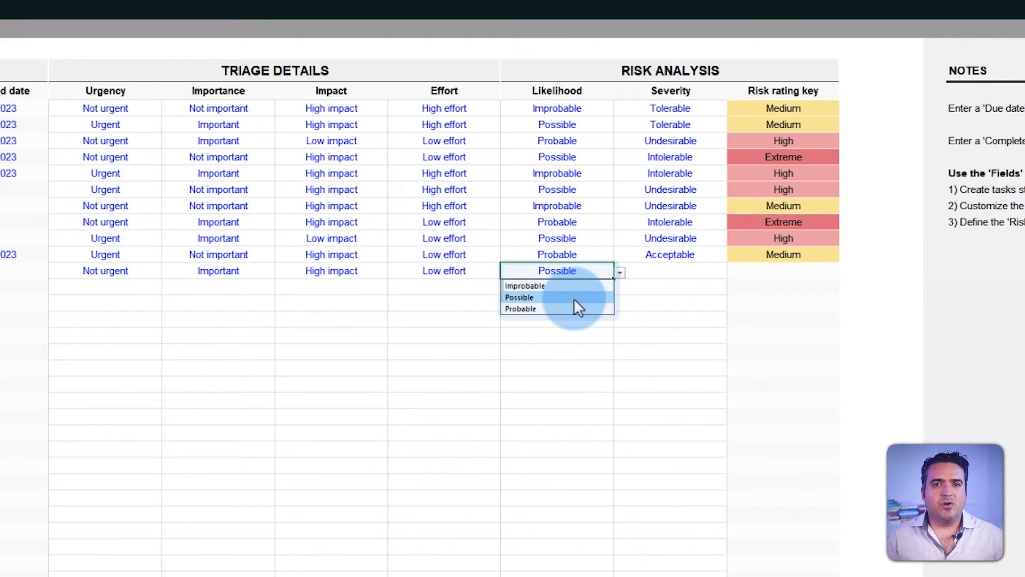
{"action": "left_click", "coordinate": [717, 267]}
{"action": "left_click", "coordinate": [732, 272]}
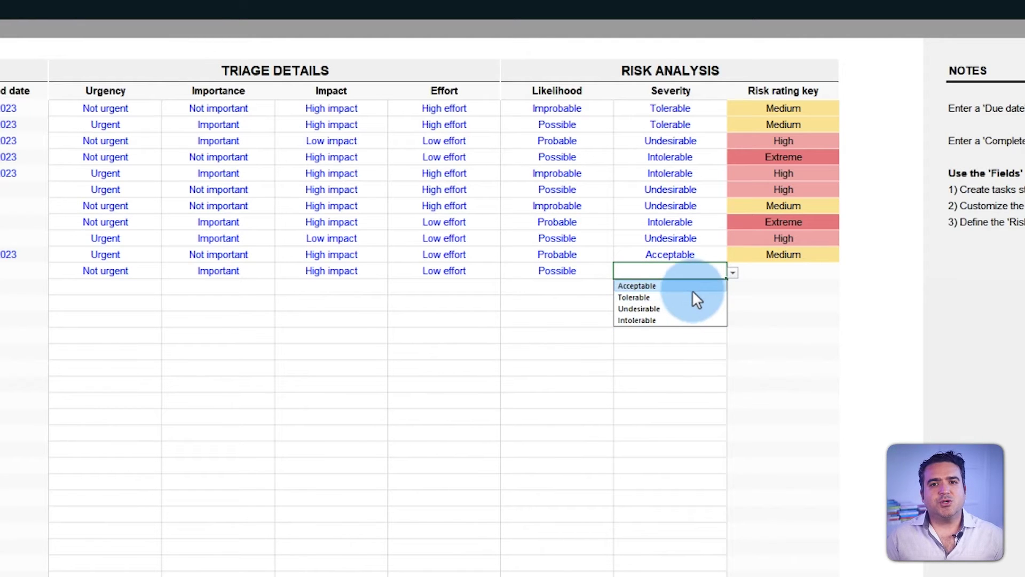
{"action": "left_click", "coordinate": [691, 285]}
{"action": "left_click", "coordinate": [848, 270]}
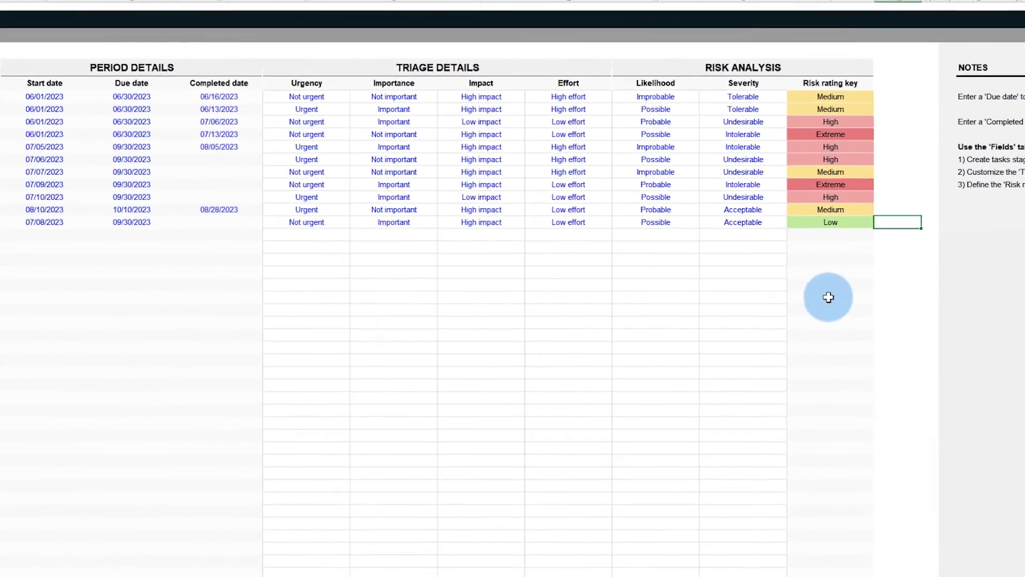
{"action": "left_click", "coordinate": [134, 562]}
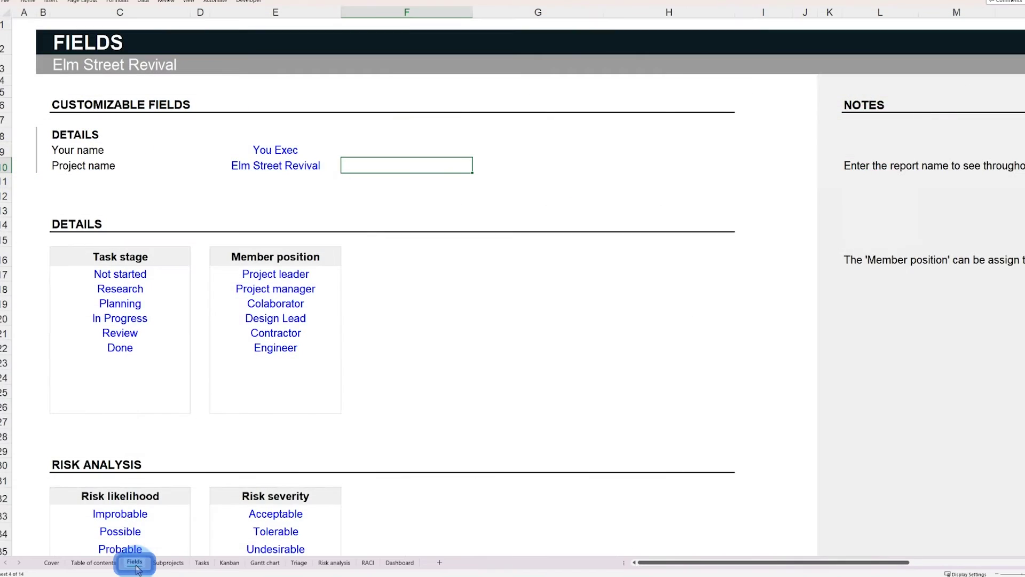
{"action": "scroll", "coordinate": [466, 405], "scroll_direction": "down", "scroll_amount": 7}
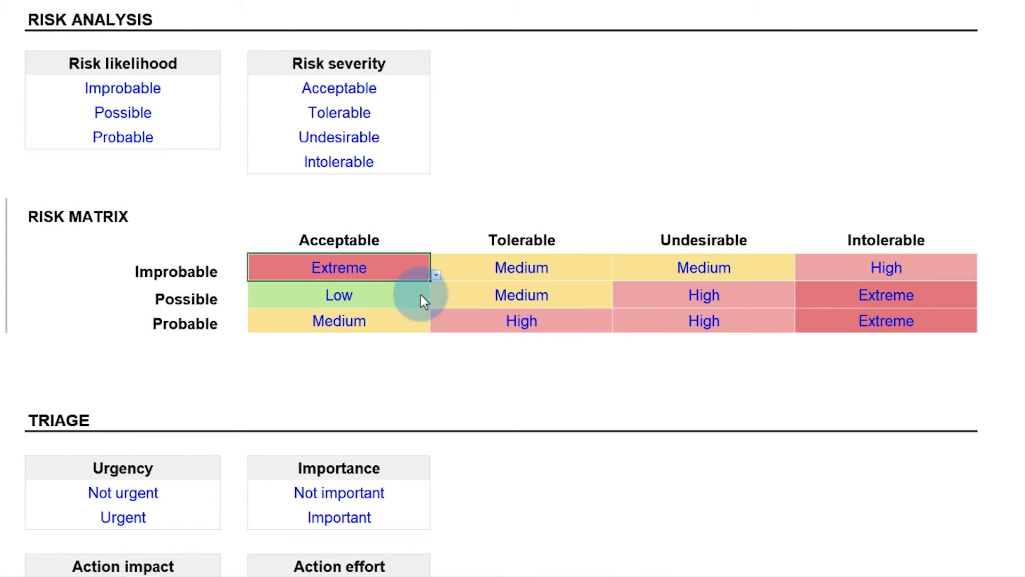
Step: Rate Improbable–Acceptable Medium and Improbable–Tolerable High, then review the Tasks and Risk analysis sheets
{"action": "left_click", "coordinate": [432, 276]}
{"action": "left_click", "coordinate": [418, 294]}
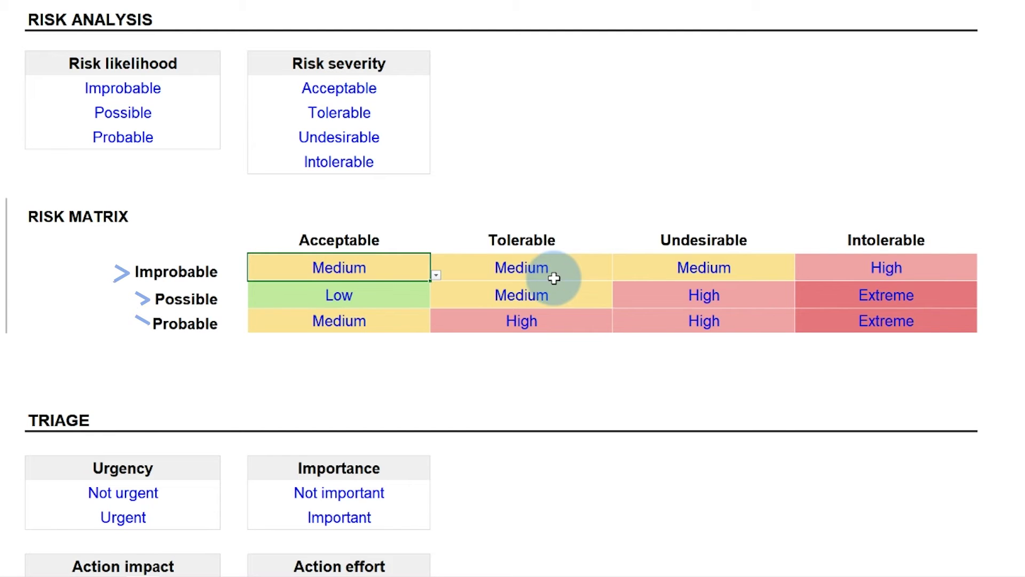
{"action": "left_click", "coordinate": [600, 272]}
{"action": "left_click", "coordinate": [616, 276]}
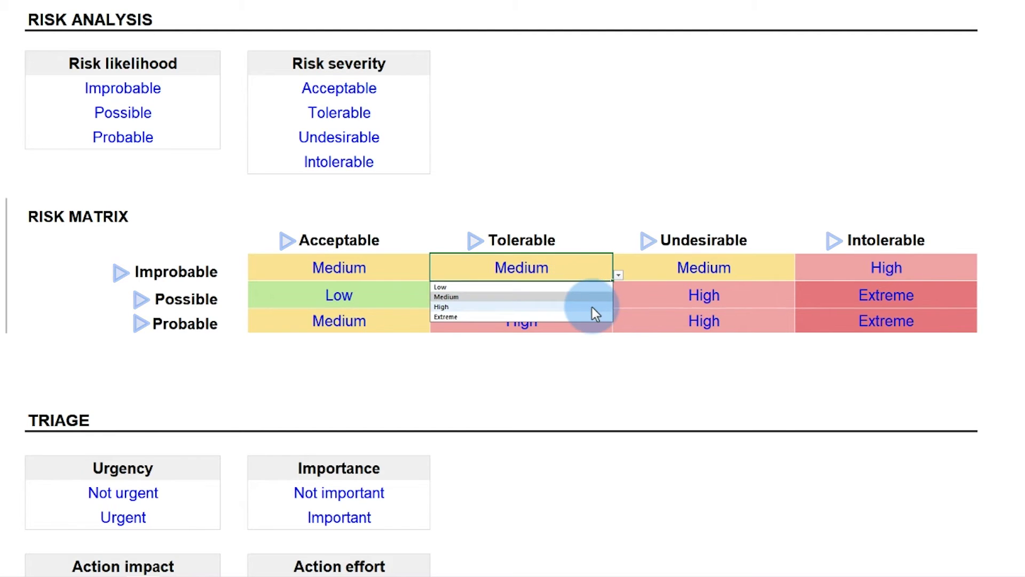
{"action": "left_click", "coordinate": [591, 307]}
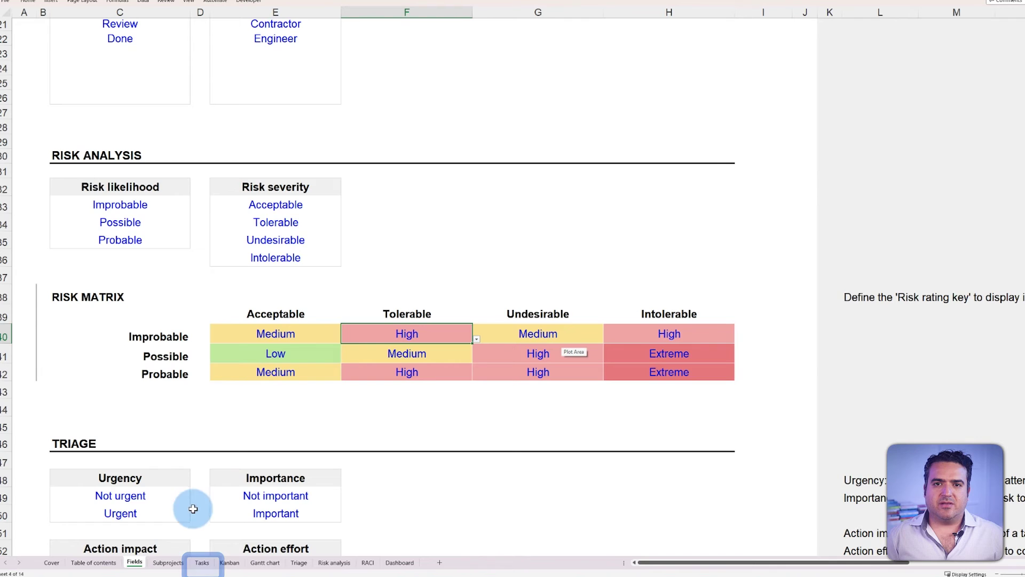
{"action": "left_click", "coordinate": [196, 566]}
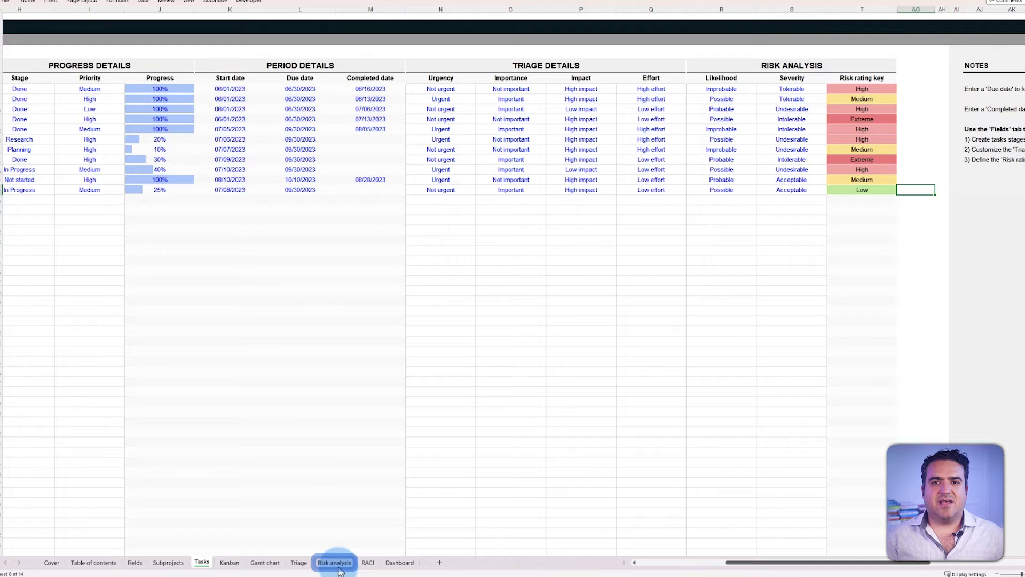
{"action": "left_click", "coordinate": [336, 564]}
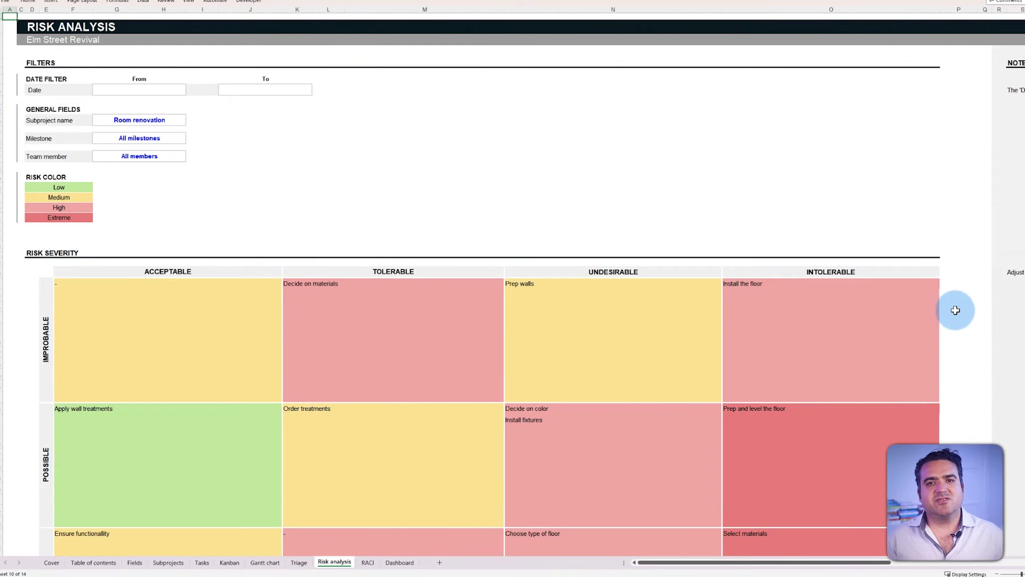
Step: Filter the risk matrix to the Flooring installation milestone, then reset it to All milestones
{"action": "scroll", "coordinate": [957, 309], "scroll_direction": "down", "scroll_amount": 5}
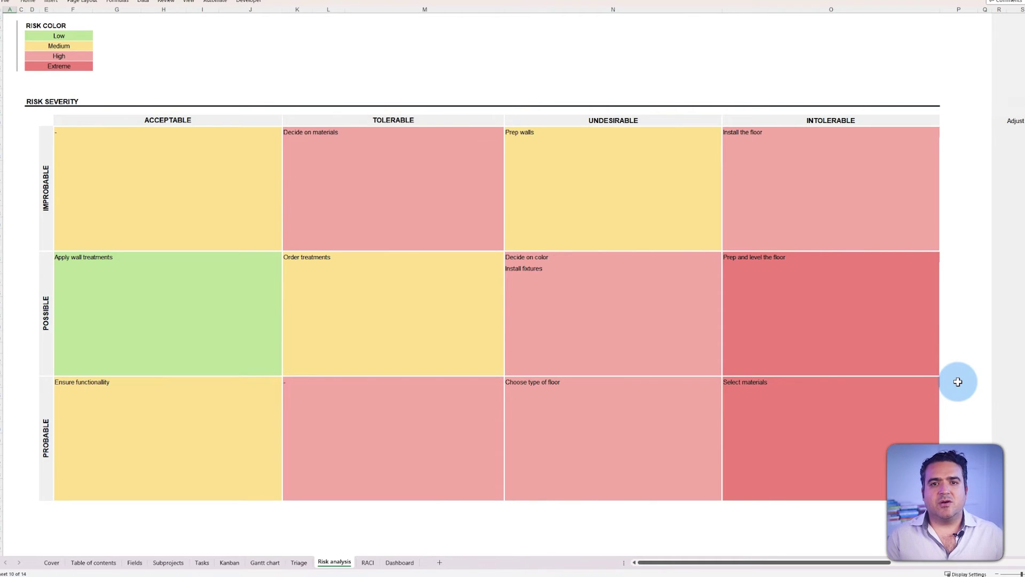
{"action": "scroll", "coordinate": [957, 382], "scroll_direction": "up", "scroll_amount": 5}
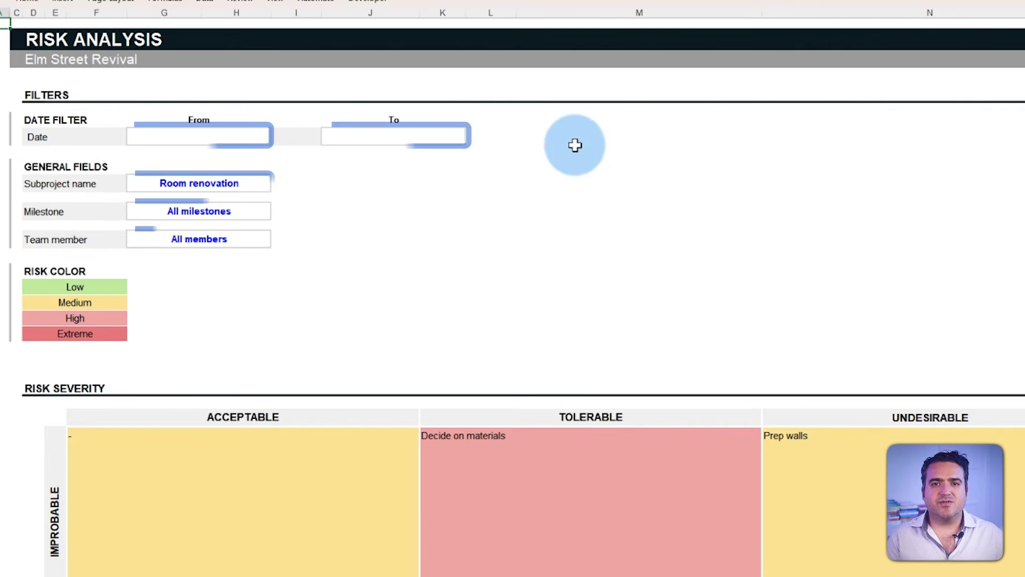
{"action": "left_click", "coordinate": [263, 211]}
{"action": "left_click", "coordinate": [275, 216]}
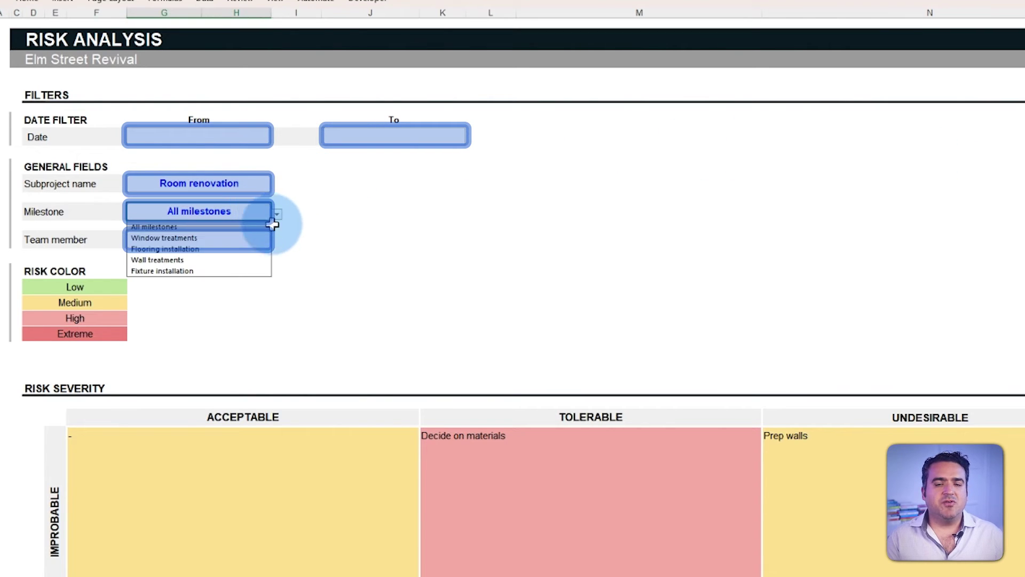
{"action": "left_click", "coordinate": [248, 252]}
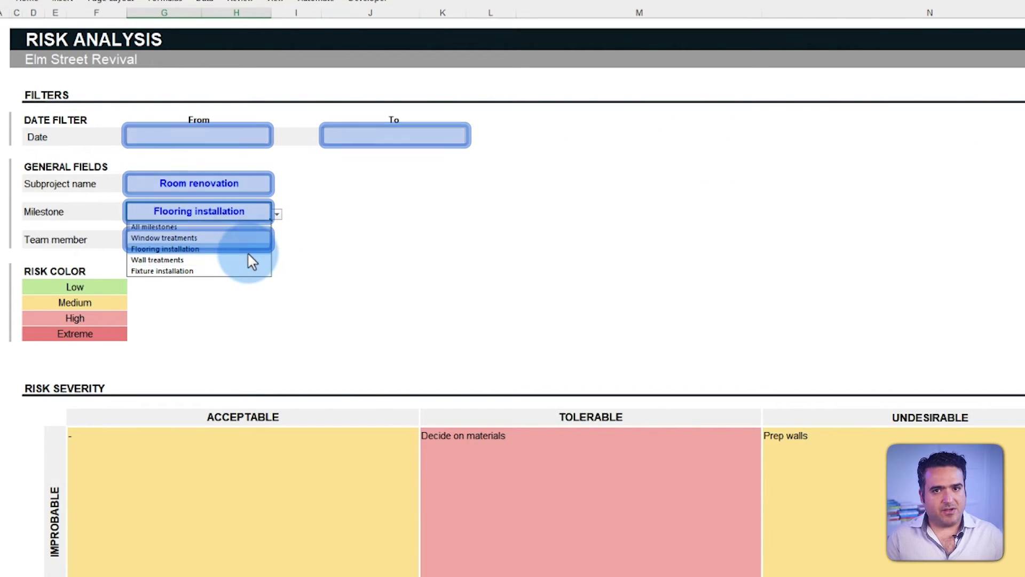
{"action": "left_click", "coordinate": [274, 215]}
{"action": "left_click", "coordinate": [260, 227]}
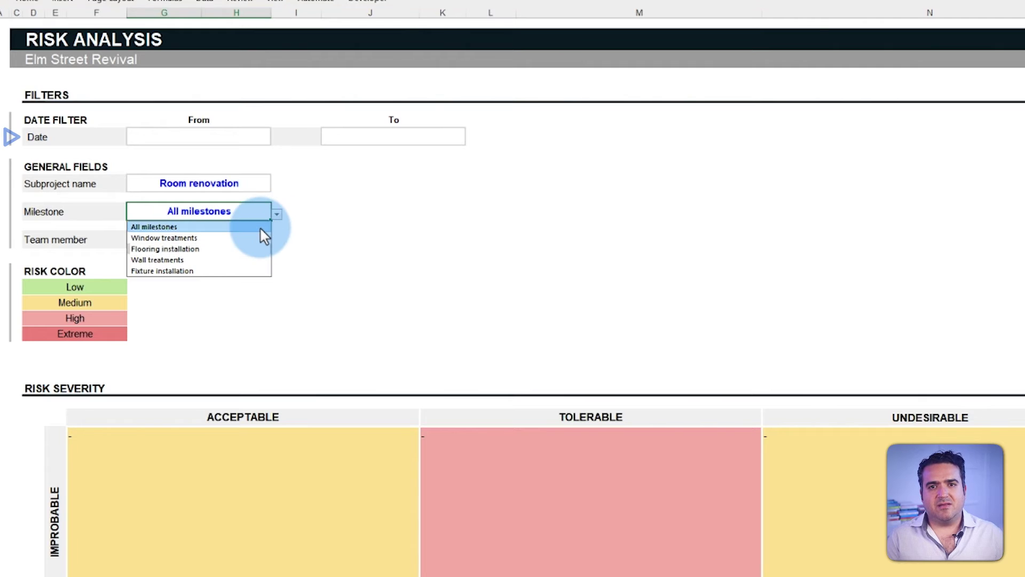
Step: Filter the risk matrix to one team member, then reset it to All members
{"action": "left_click", "coordinate": [252, 242]}
{"action": "left_click", "coordinate": [277, 241]}
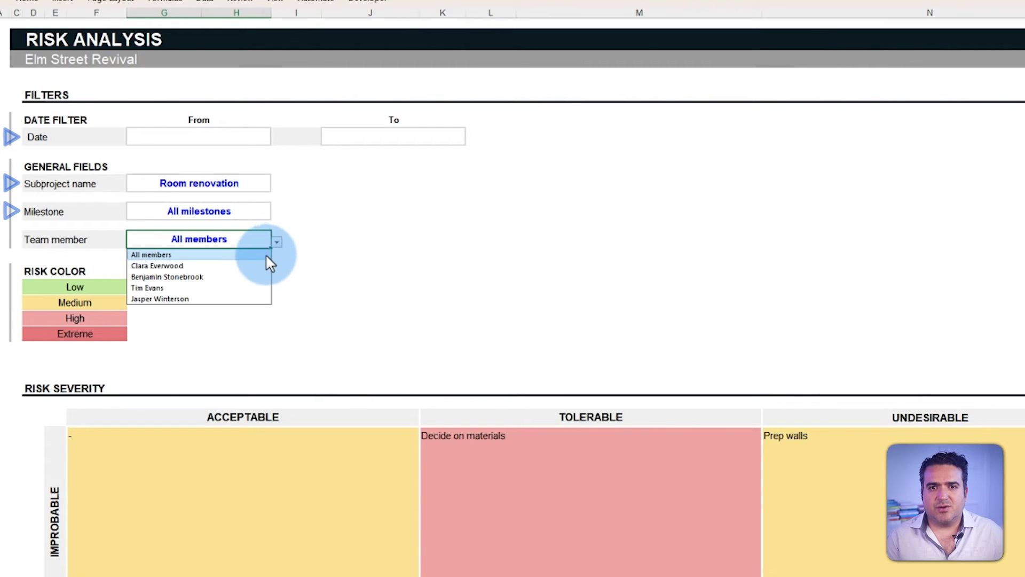
{"action": "left_click", "coordinate": [244, 288]}
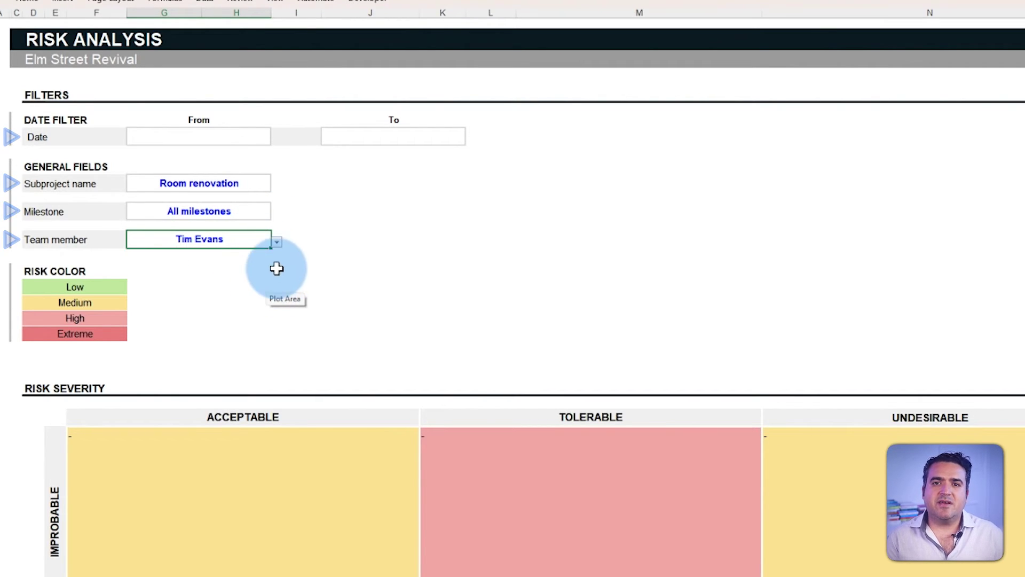
{"action": "left_click", "coordinate": [277, 241]}
{"action": "left_click", "coordinate": [260, 254]}
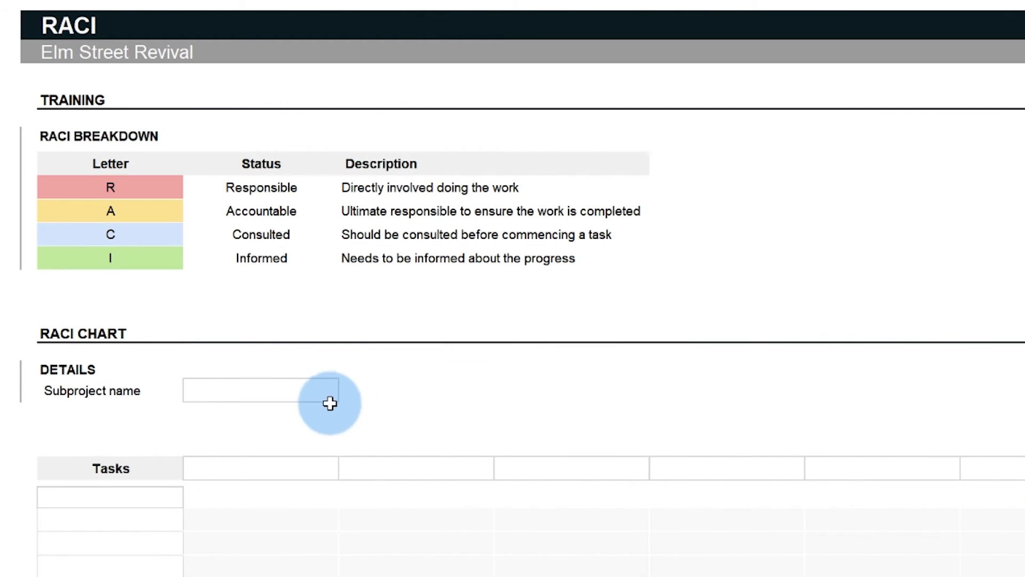
Step: Choose Room renovation and list Window treatments, Flooring installation, Wall treatments and Fixture installation as milestones
{"action": "left_click", "coordinate": [325, 382]}
{"action": "left_click", "coordinate": [344, 381]}
{"action": "left_click", "coordinate": [335, 391]}
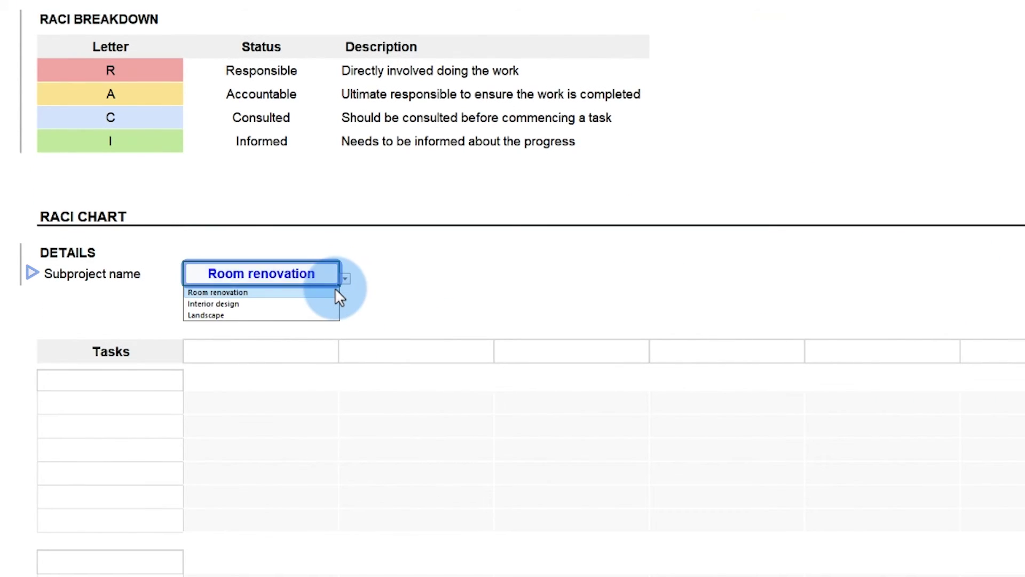
{"action": "scroll", "coordinate": [166, 351], "scroll_direction": "down", "scroll_amount": 3}
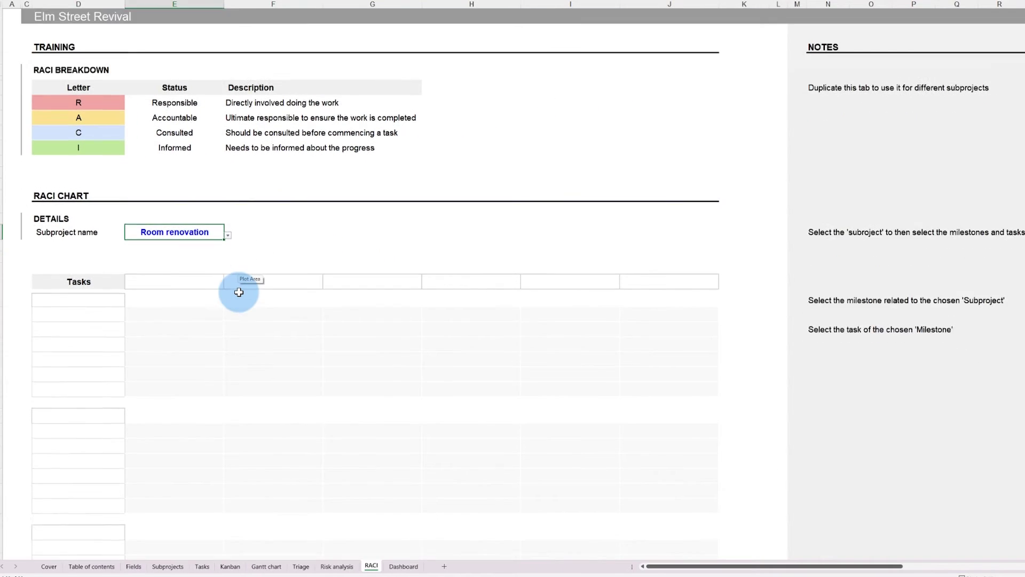
{"action": "scroll", "coordinate": [239, 292], "scroll_direction": "down", "scroll_amount": 3}
{"action": "left_click", "coordinate": [129, 91]}
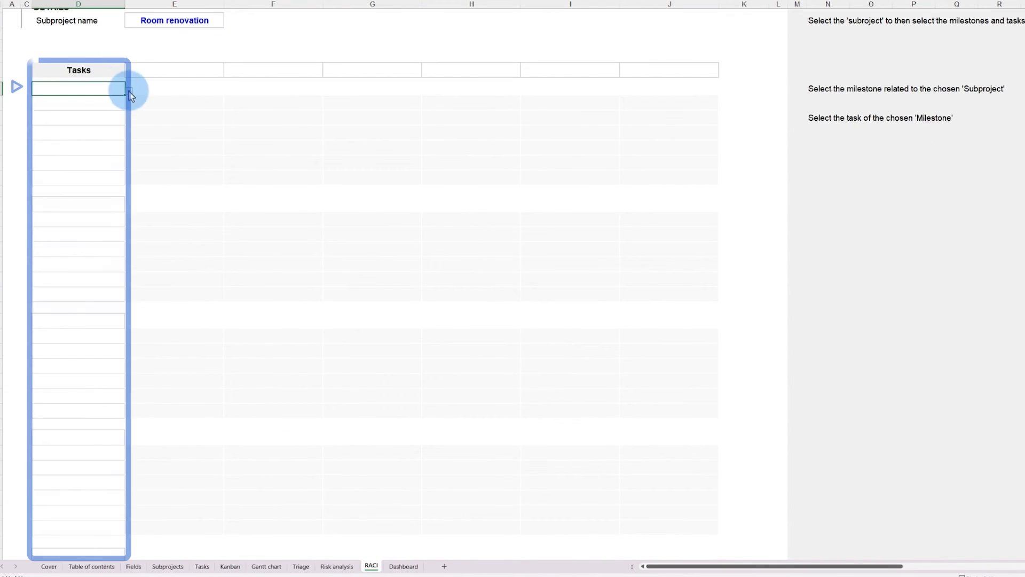
{"action": "left_click", "coordinate": [123, 137]}
{"action": "left_click", "coordinate": [124, 204]}
{"action": "left_click", "coordinate": [128, 207]}
{"action": "left_click", "coordinate": [107, 223]}
{"action": "left_click", "coordinate": [124, 323]}
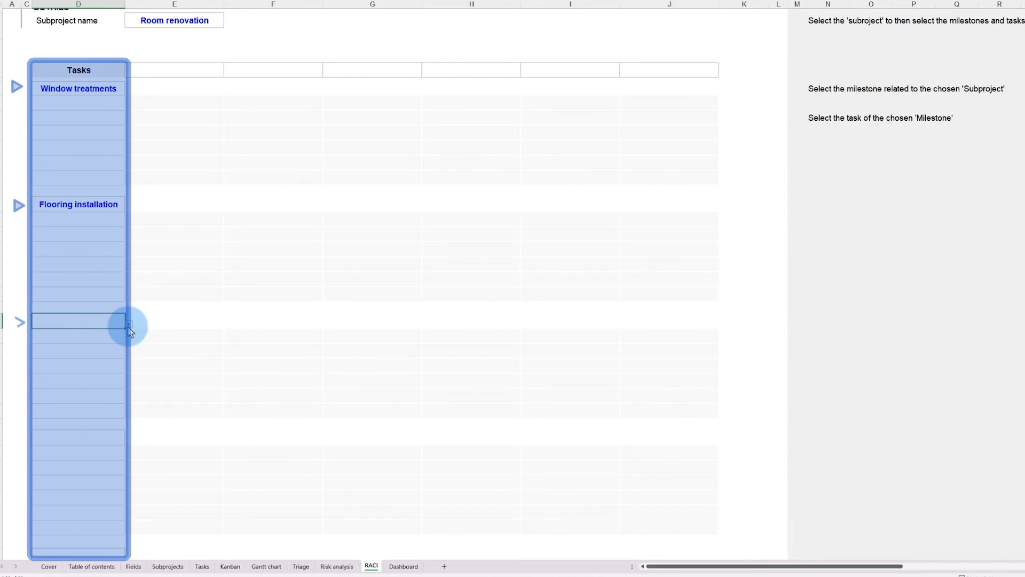
{"action": "left_click", "coordinate": [128, 324]}
{"action": "left_click", "coordinate": [92, 348]}
{"action": "left_click", "coordinate": [110, 439]}
{"action": "left_click", "coordinate": [128, 440]}
{"action": "left_click", "coordinate": [101, 468]}
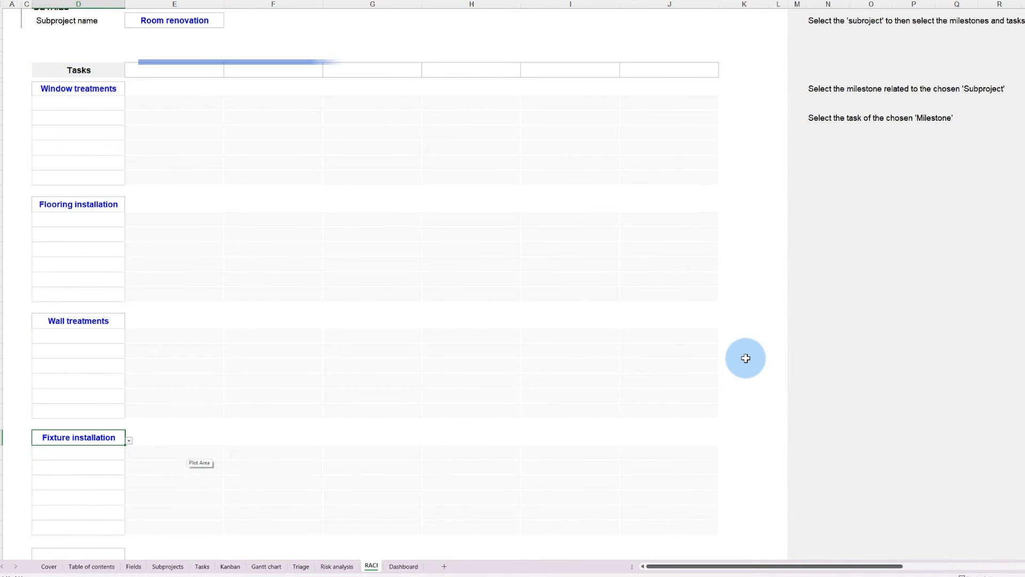
Step: Place four team members in the RACI header cells of columns E through H
{"action": "left_click", "coordinate": [209, 71]}
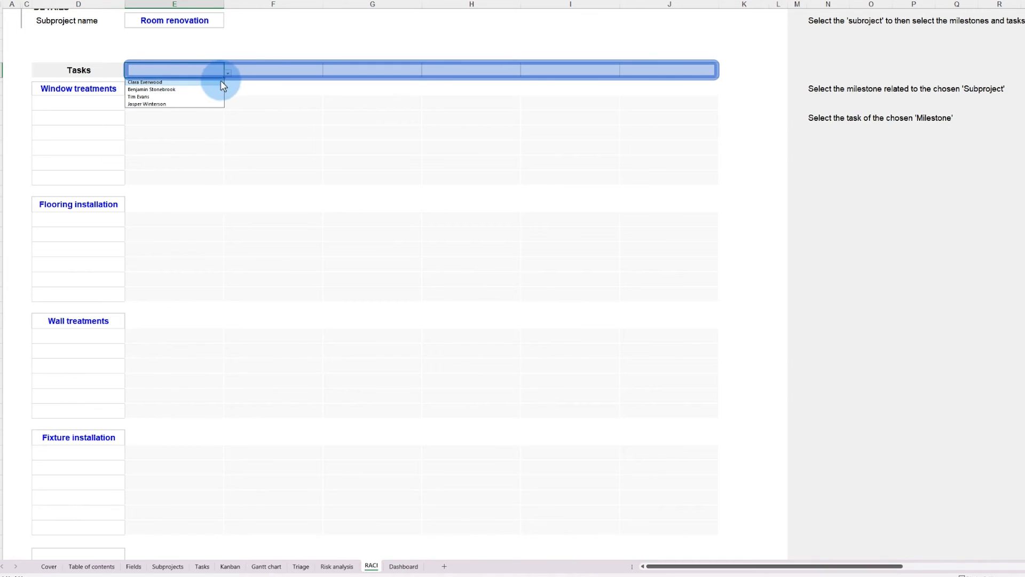
{"action": "left_click", "coordinate": [219, 82]}
{"action": "left_click", "coordinate": [286, 71]}
{"action": "left_click", "coordinate": [327, 73]}
{"action": "left_click", "coordinate": [302, 89]}
{"action": "left_click", "coordinate": [406, 70]}
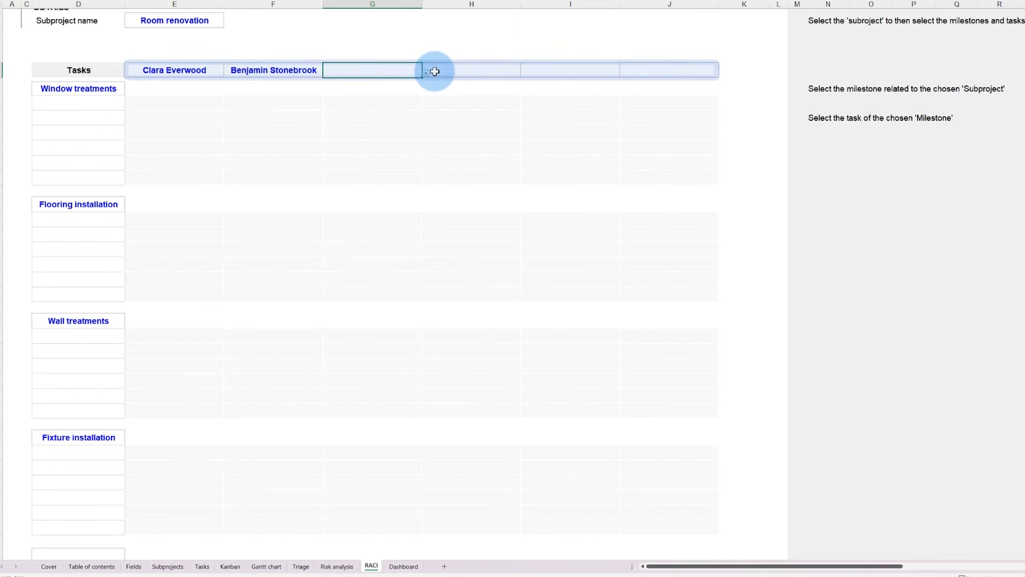
{"action": "left_click", "coordinate": [410, 97]}
{"action": "left_click", "coordinate": [460, 71]}
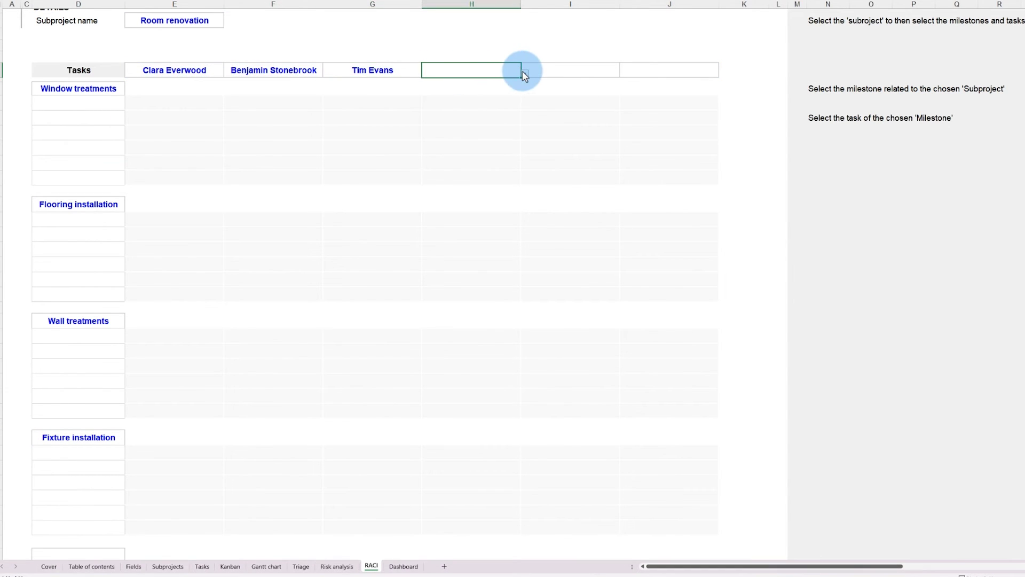
{"action": "left_click", "coordinate": [507, 104]}
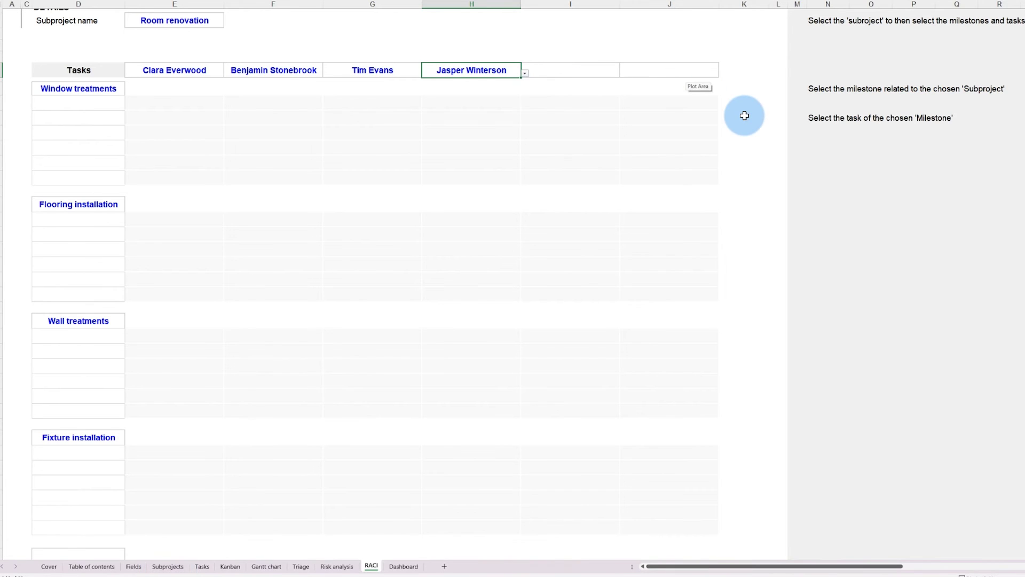
{"action": "scroll", "coordinate": [744, 115], "scroll_direction": "up", "scroll_amount": 1}
Step: List the tasks under each milestone, such as Decide on materials and Order treatments
{"action": "left_click", "coordinate": [128, 147]}
{"action": "left_click", "coordinate": [119, 151]}
{"action": "left_click", "coordinate": [128, 277]}
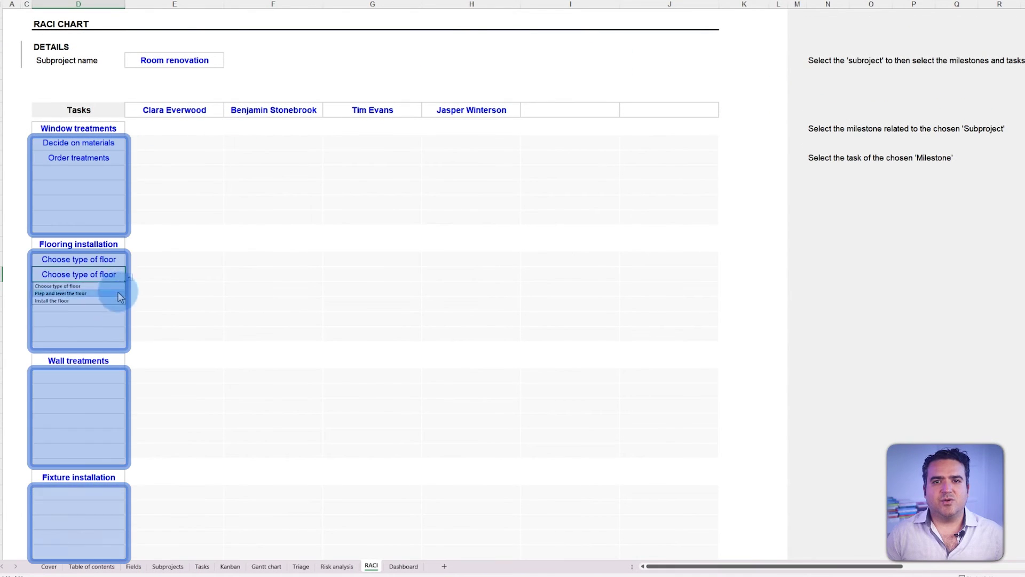
{"action": "left_click", "coordinate": [117, 291]}
{"action": "left_click", "coordinate": [129, 394]}
{"action": "left_click", "coordinate": [118, 409]}
{"action": "left_click", "coordinate": [129, 510]}
{"action": "left_click", "coordinate": [114, 526]}
Step: Assign R, A, C or I letters for the Window treatments and Flooring installation tasks
{"action": "left_click", "coordinate": [233, 160]}
{"action": "left_click", "coordinate": [298, 183]}
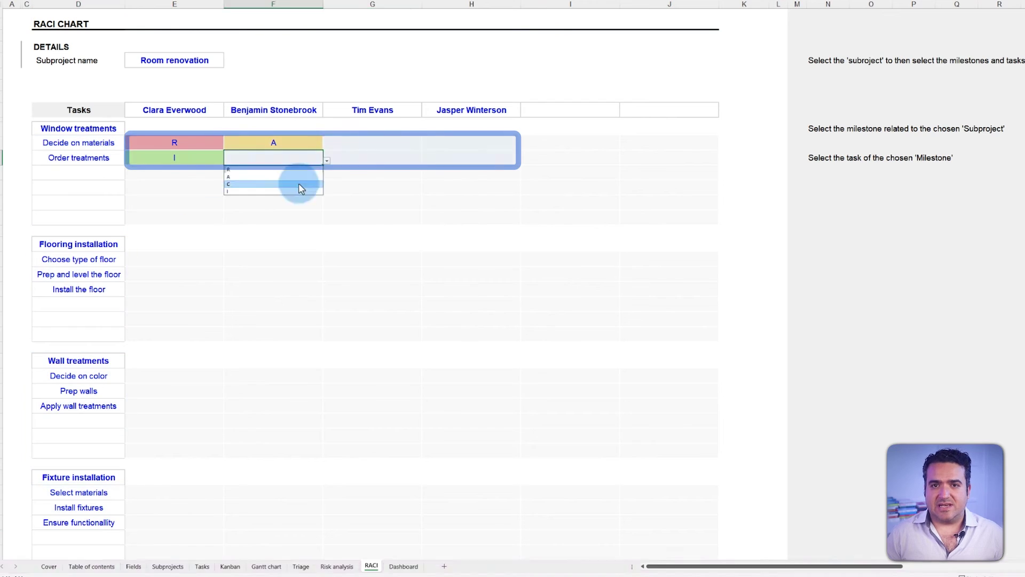
{"action": "left_click", "coordinate": [521, 160]}
{"action": "left_click", "coordinate": [228, 262]}
{"action": "left_click", "coordinate": [228, 277]}
{"action": "left_click", "coordinate": [223, 297]}
{"action": "left_click", "coordinate": [128, 322]}
{"action": "left_click", "coordinate": [326, 277]}
{"action": "left_click", "coordinate": [327, 292]}
{"action": "left_click", "coordinate": [425, 292]}
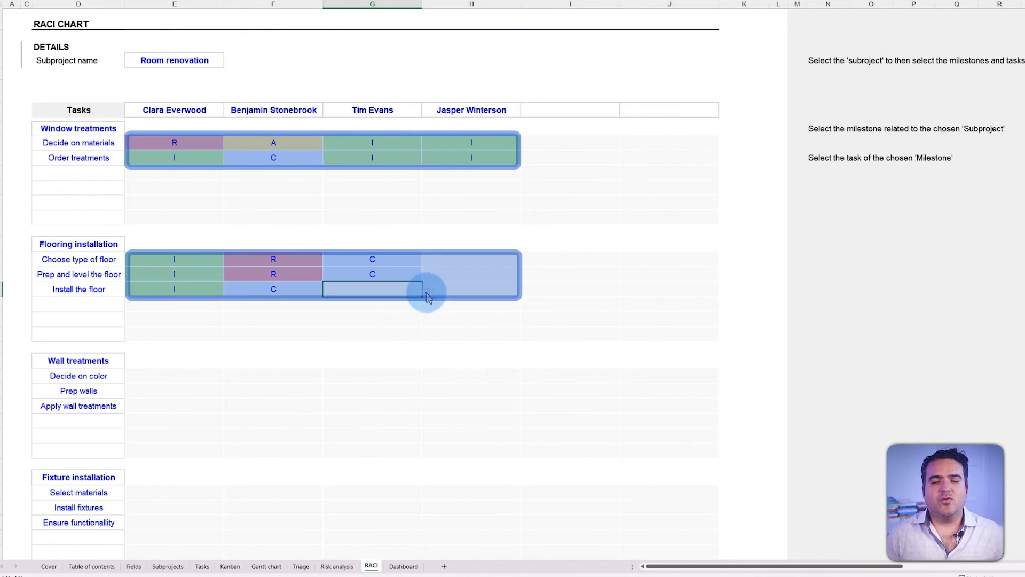
Step: Assign role letters for Decide on color, Prep walls and Apply wall treatments
{"action": "left_click", "coordinate": [524, 292]}
{"action": "left_click", "coordinate": [524, 277]}
{"action": "left_click", "coordinate": [228, 379]}
{"action": "left_click", "coordinate": [227, 394]}
{"action": "left_click", "coordinate": [212, 410]}
{"action": "left_click", "coordinate": [228, 408]}
{"action": "left_click", "coordinate": [326, 379]}
{"action": "left_click", "coordinate": [327, 408]}
{"action": "left_click", "coordinate": [426, 393]}
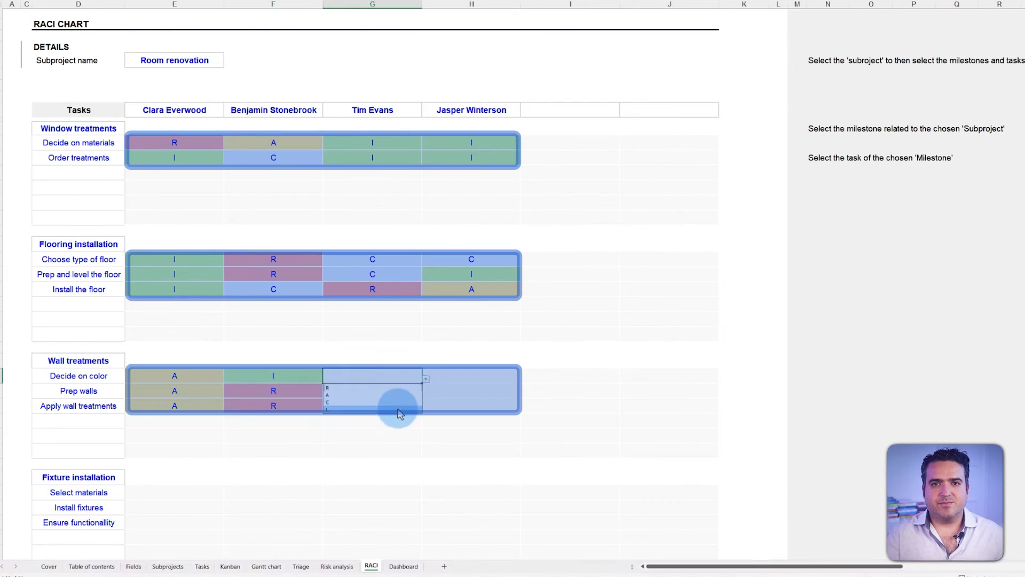
{"action": "left_click", "coordinate": [524, 379]}
{"action": "left_click", "coordinate": [525, 394]}
{"action": "left_click", "coordinate": [525, 409]}
Step: Assign role letters for the Fixture installation tasks, marking C and I in column H
{"action": "left_click", "coordinate": [228, 494]}
{"action": "left_click", "coordinate": [228, 510]}
{"action": "left_click", "coordinate": [228, 525]}
{"action": "left_click", "coordinate": [327, 494]}
{"action": "left_click", "coordinate": [327, 510]}
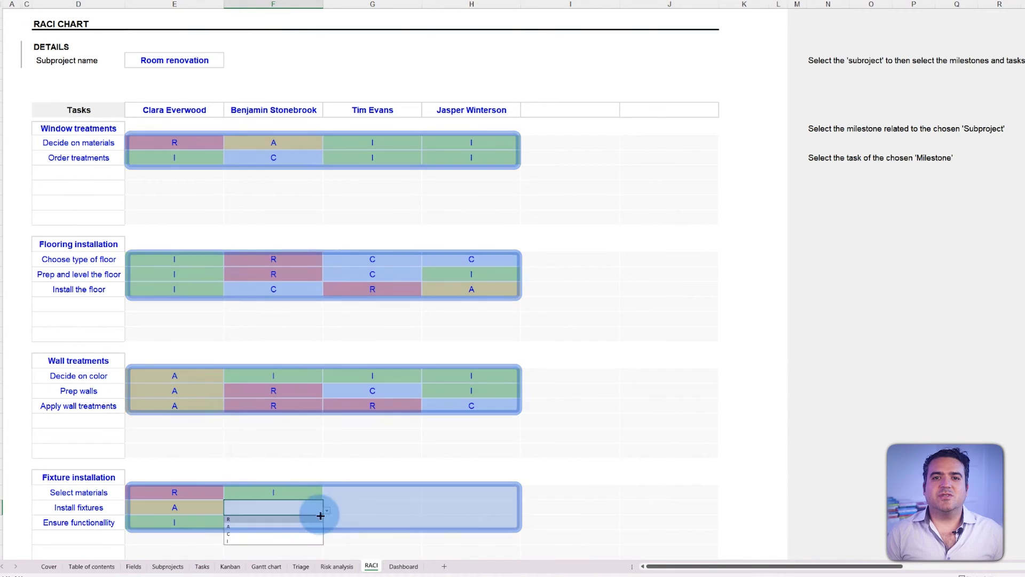
{"action": "left_click", "coordinate": [327, 524]}
{"action": "left_click", "coordinate": [425, 510]}
{"action": "scroll", "coordinate": [524, 499], "scroll_direction": "down", "scroll_amount": 1}
{"action": "left_click", "coordinate": [524, 458]}
{"action": "left_click", "coordinate": [464, 480]}
{"action": "left_click", "coordinate": [524, 473]}
{"action": "left_click", "coordinate": [465, 502]}
{"action": "left_click", "coordinate": [524, 488]}
{"action": "left_click", "coordinate": [464, 517]}
{"action": "left_click", "coordinate": [824, 415]}
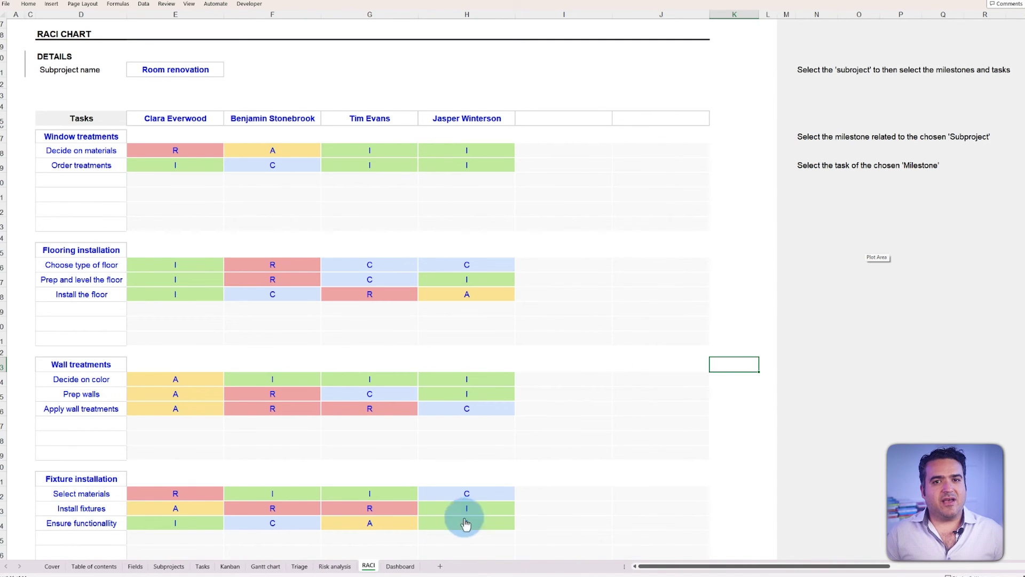
Step: Switch to the Dashboard sheet and scroll through its overview
{"action": "left_click", "coordinate": [399, 566]}
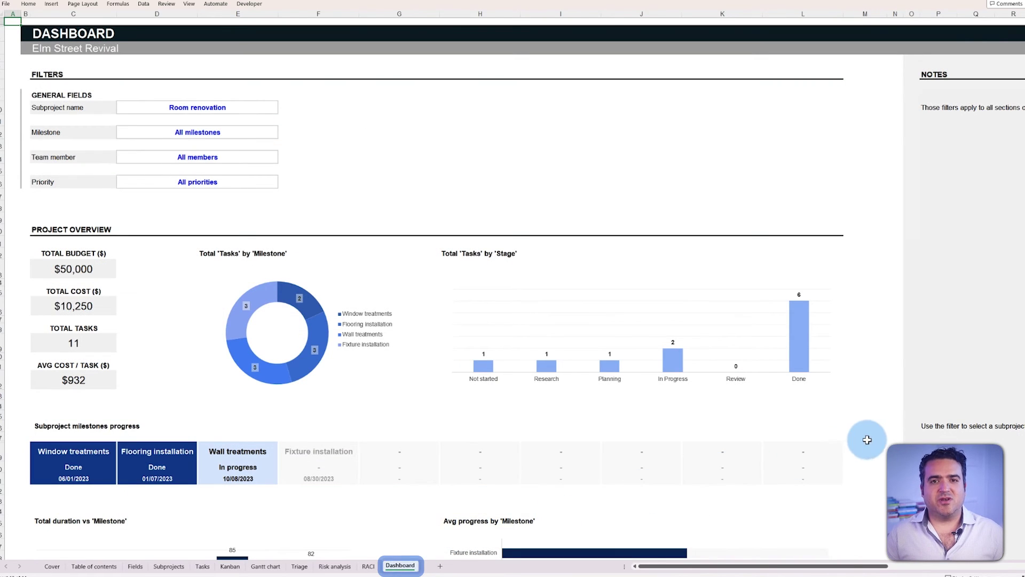
{"action": "scroll", "coordinate": [945, 400], "scroll_direction": "down", "scroll_amount": 3}
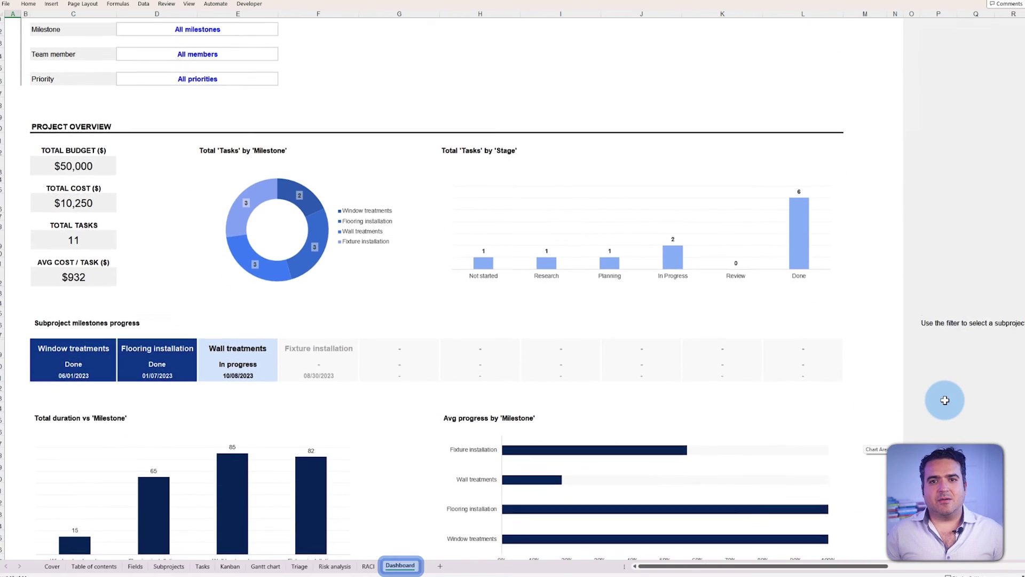
{"action": "left_click", "coordinate": [945, 400]}
{"action": "scroll", "coordinate": [945, 399], "scroll_direction": "down", "scroll_amount": 3}
{"action": "scroll", "coordinate": [945, 402], "scroll_direction": "down", "scroll_amount": 12}
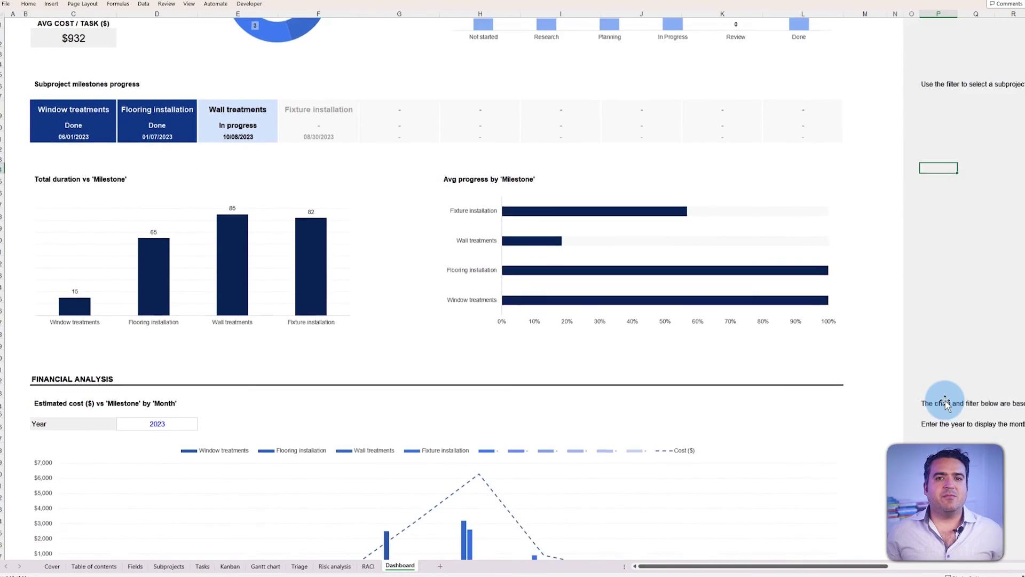
{"action": "scroll", "coordinate": [945, 401], "scroll_direction": "down", "scroll_amount": 7}
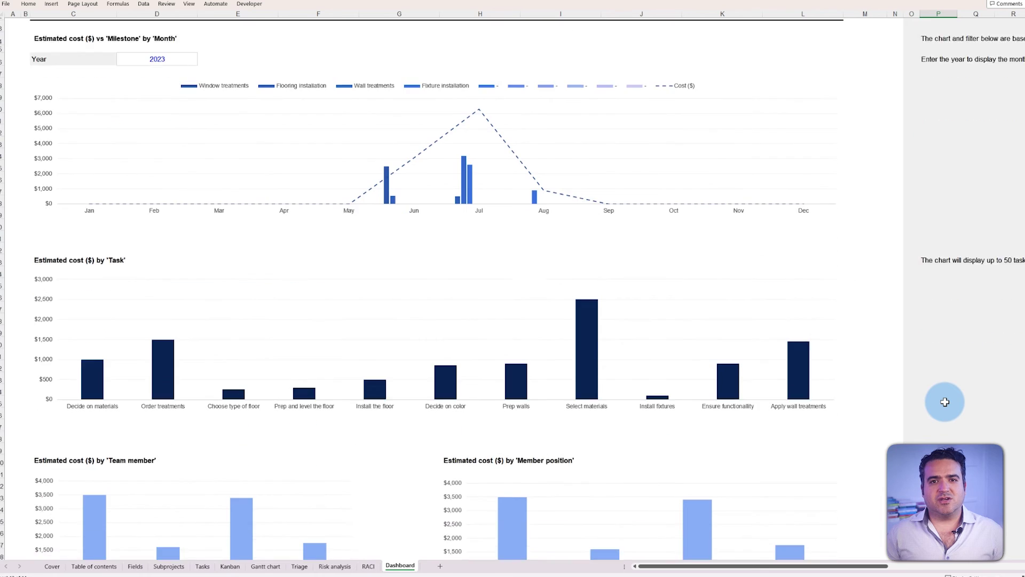
{"action": "scroll", "coordinate": [944, 401], "scroll_direction": "up", "scroll_amount": 6}
{"action": "scroll", "coordinate": [945, 402], "scroll_direction": "up", "scroll_amount": 16}
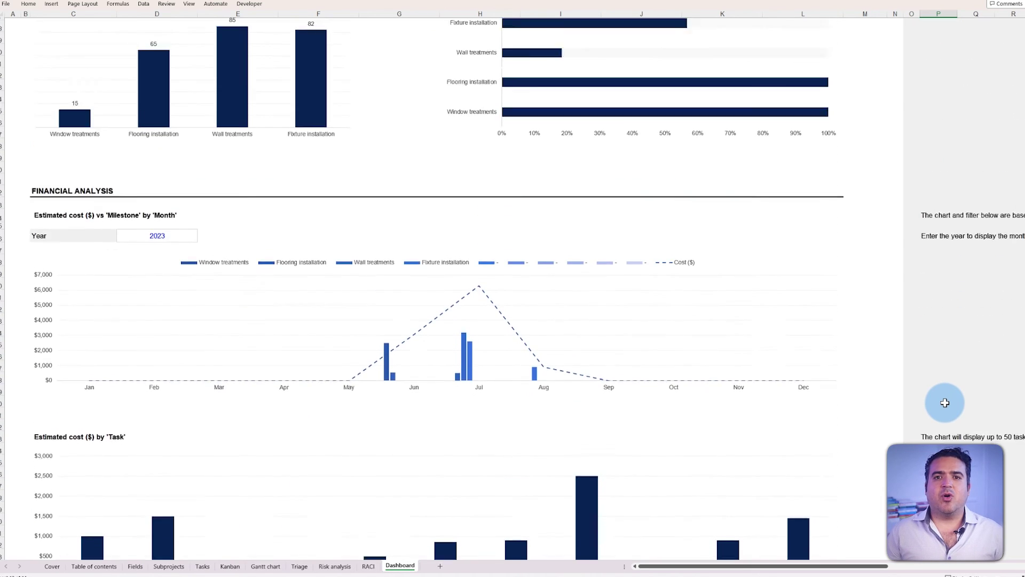
{"action": "scroll", "coordinate": [945, 402], "scroll_direction": "up", "scroll_amount": 1}
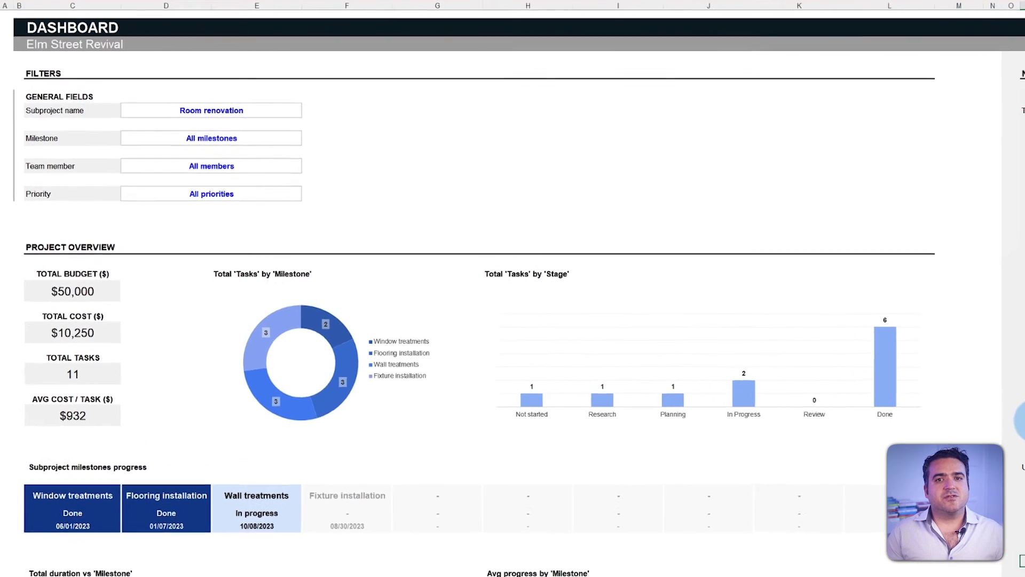
Step: Filter the dashboard to Window treatments, then Fixture installation, then back to All milestones
{"action": "left_click", "coordinate": [304, 114]}
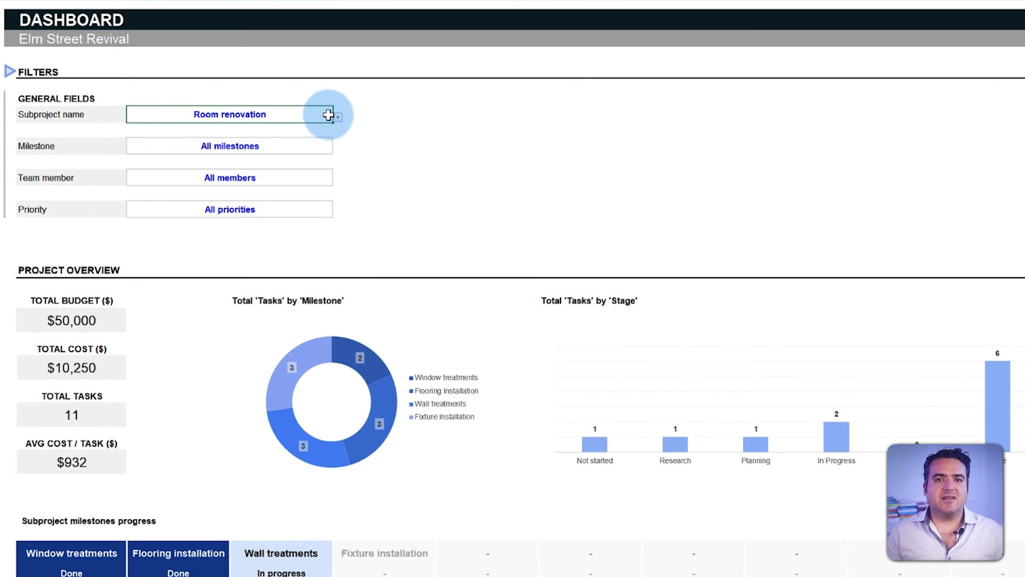
{"action": "left_click", "coordinate": [336, 117]}
{"action": "left_click", "coordinate": [331, 181]}
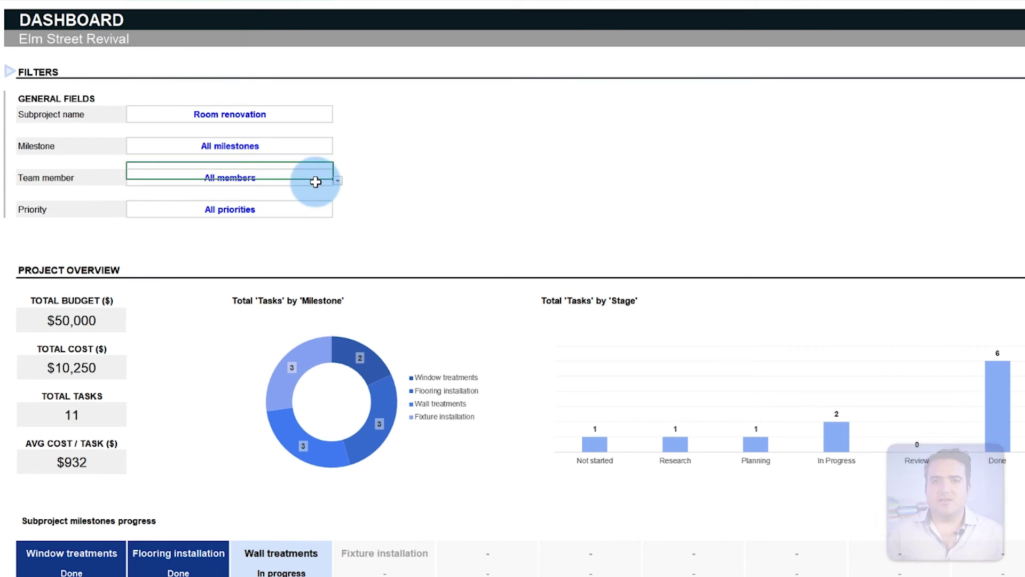
{"action": "left_click", "coordinate": [338, 149]}
{"action": "left_click", "coordinate": [323, 167]}
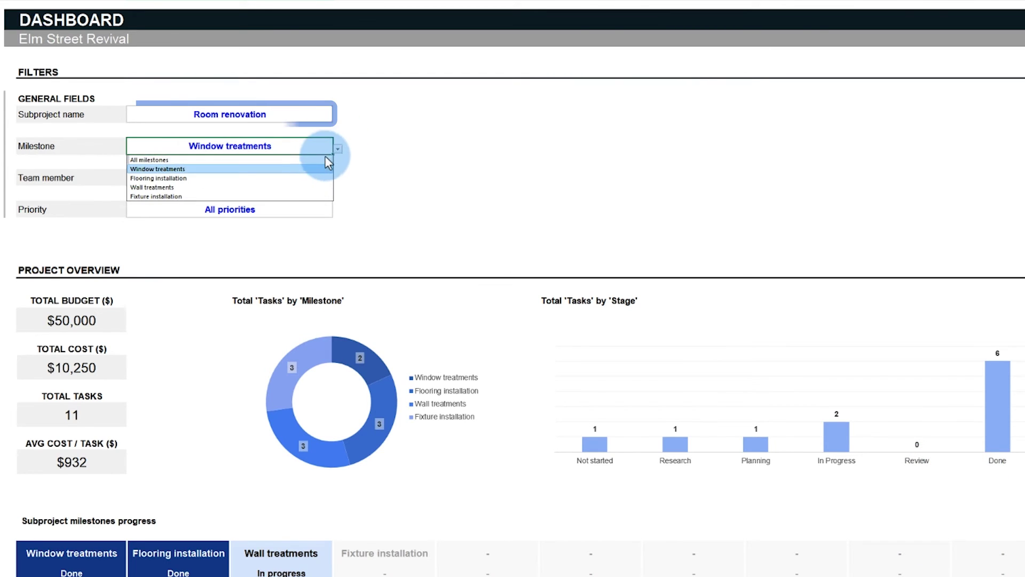
{"action": "left_click", "coordinate": [338, 149]}
{"action": "left_click", "coordinate": [308, 195]}
{"action": "left_click", "coordinate": [338, 150]}
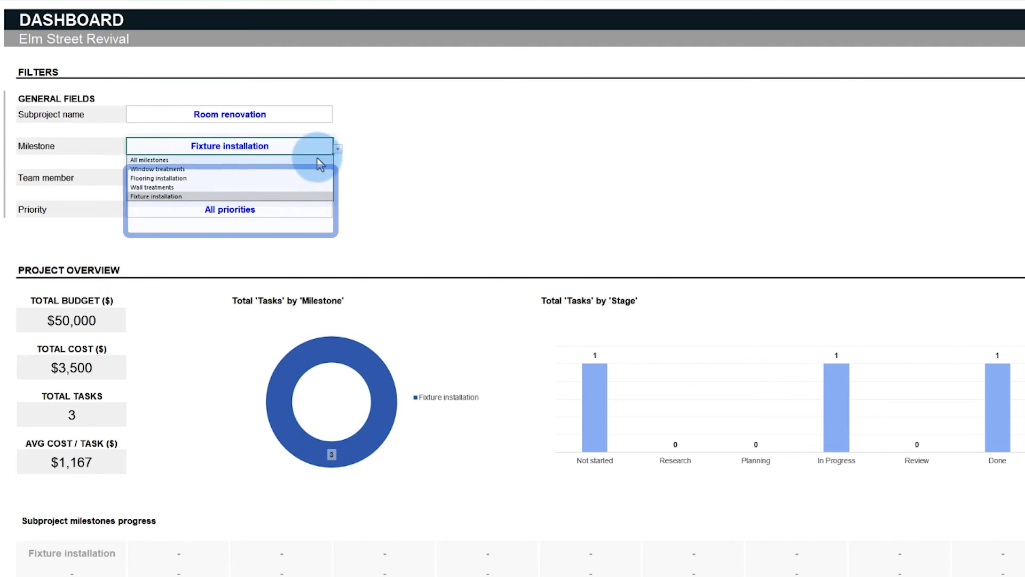
{"action": "left_click", "coordinate": [318, 160]}
Step: Filter the dashboard to the fourth, then first team member, then back to All members
{"action": "left_click", "coordinate": [322, 180]}
{"action": "left_click", "coordinate": [338, 181]}
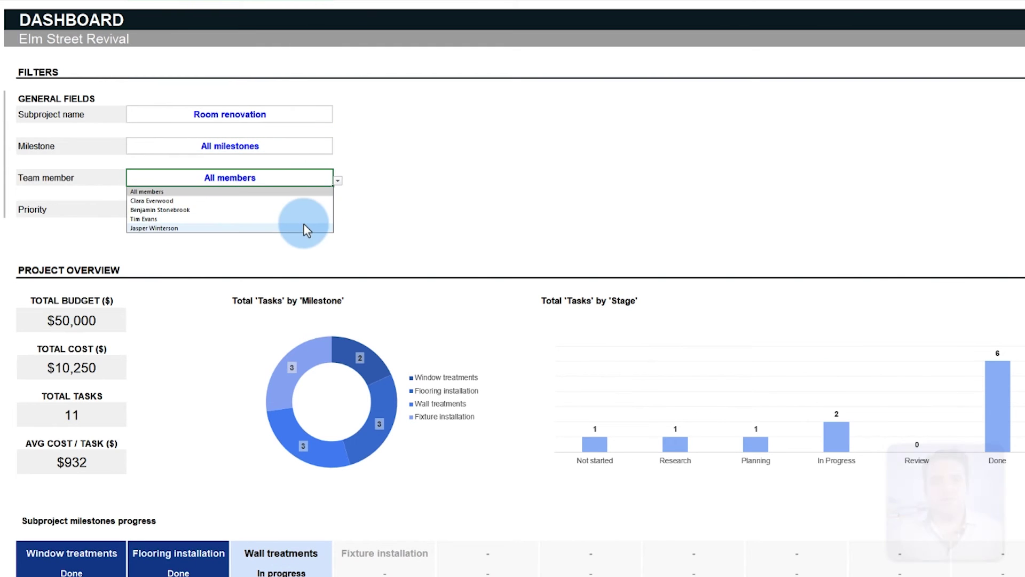
{"action": "left_click", "coordinate": [303, 228]}
{"action": "left_click", "coordinate": [338, 180]}
{"action": "left_click", "coordinate": [312, 201]}
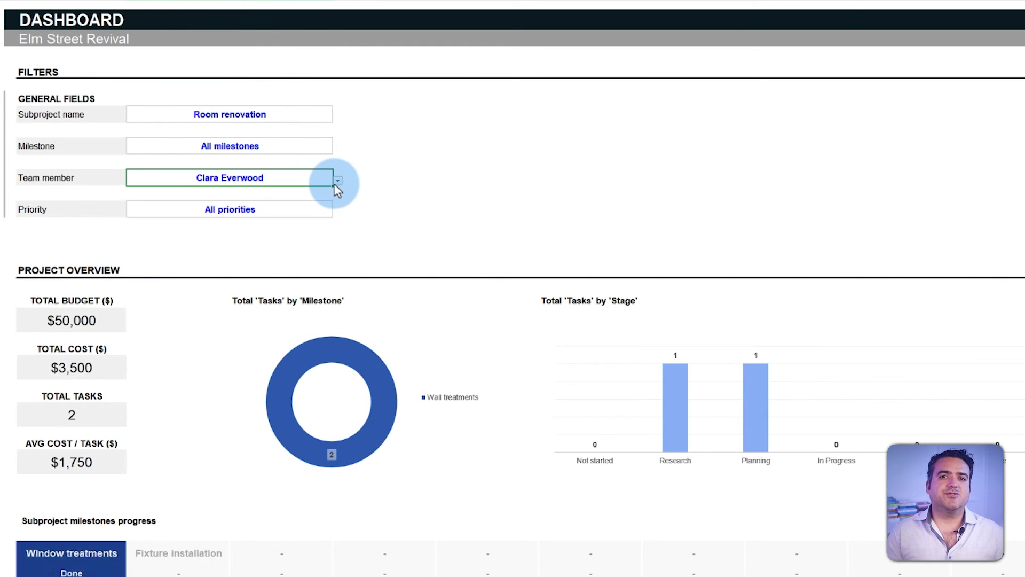
{"action": "left_click", "coordinate": [337, 181]}
{"action": "left_click", "coordinate": [317, 191]}
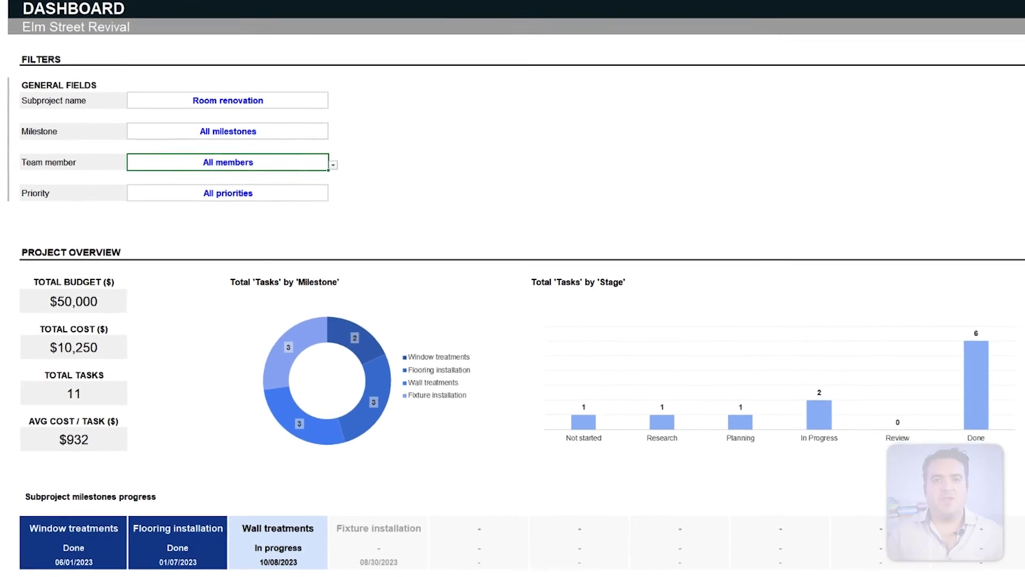
{"action": "scroll", "coordinate": [1014, 193], "scroll_direction": "down", "scroll_amount": 10}
{"action": "scroll", "coordinate": [514, 288], "scroll_direction": "up", "scroll_amount": 1}
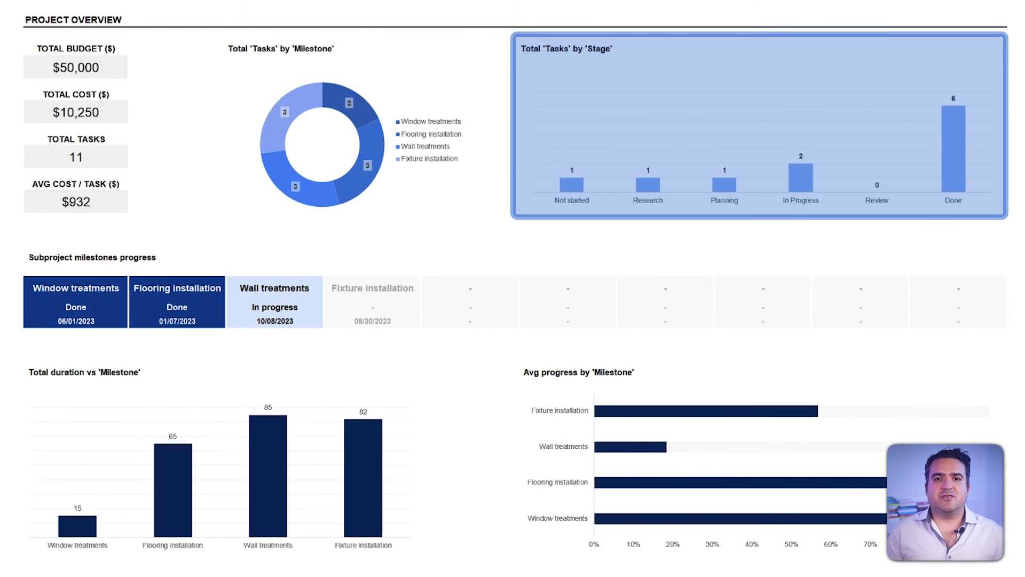
{"action": "scroll", "coordinate": [513, 288], "scroll_direction": "down", "scroll_amount": 10}
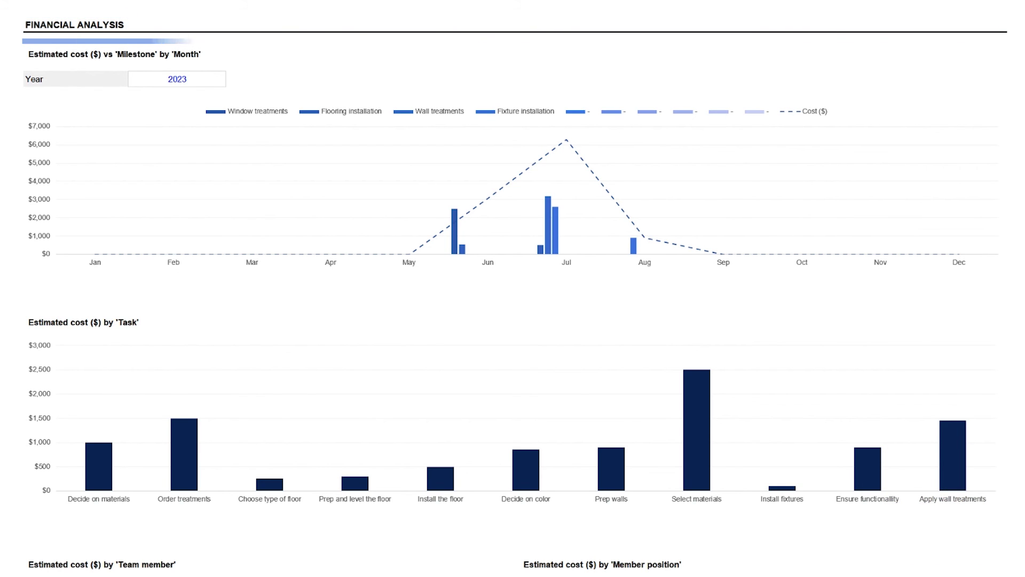
{"action": "scroll", "coordinate": [513, 289], "scroll_direction": "down", "scroll_amount": 3}
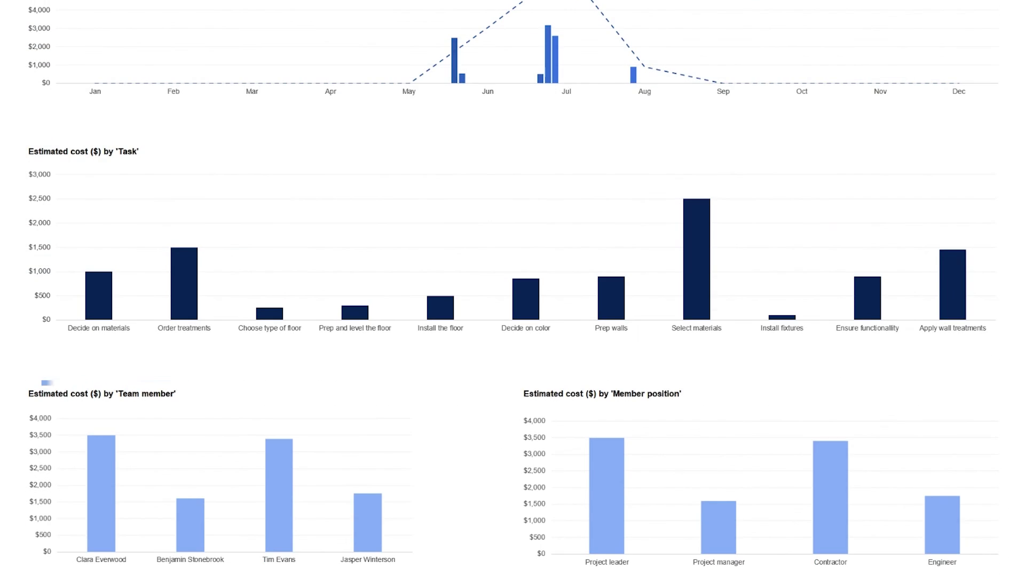